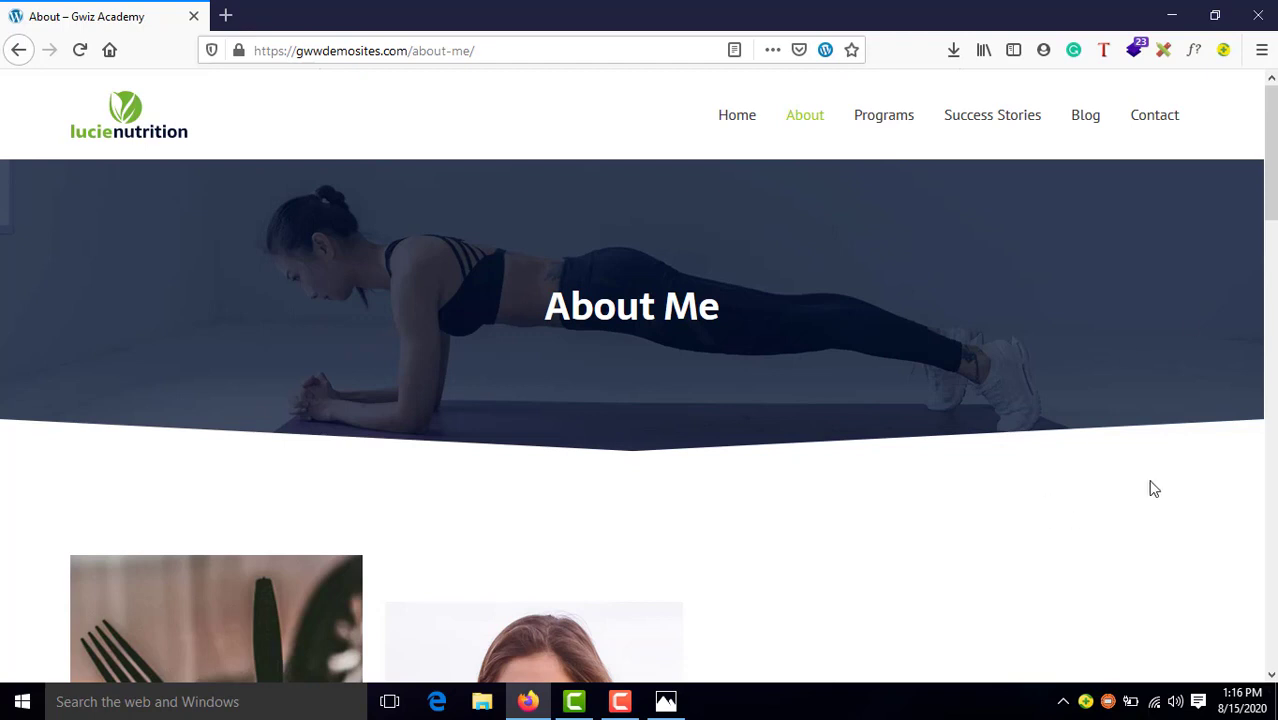
Step: Open the website's Home page and look through its sections
{"action": "left_click", "coordinate": [731, 130]}
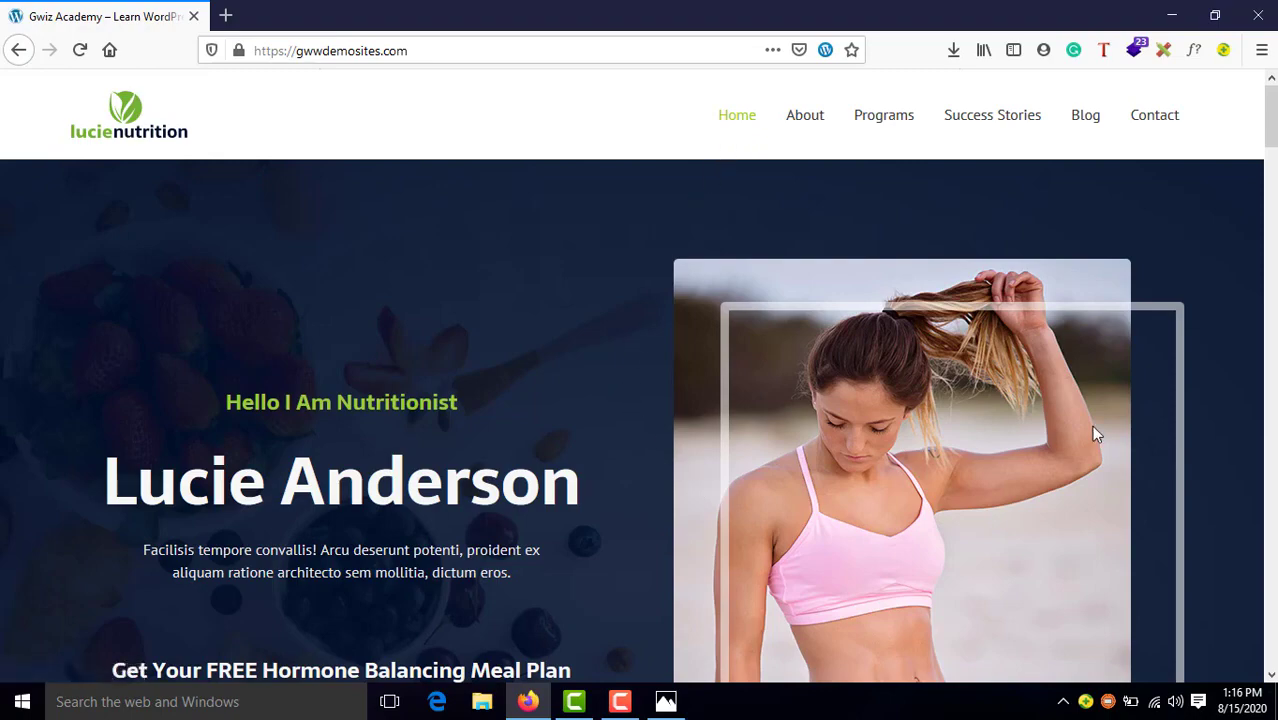
{"action": "scroll", "coordinate": [1091, 425], "scroll_direction": "down", "scroll_amount": 4}
{"action": "scroll", "coordinate": [1091, 425], "scroll_direction": "up", "scroll_amount": 4}
{"action": "scroll", "coordinate": [609, 355], "scroll_direction": "down", "scroll_amount": 8}
{"action": "scroll", "coordinate": [613, 361], "scroll_direction": "down", "scroll_amount": 5}
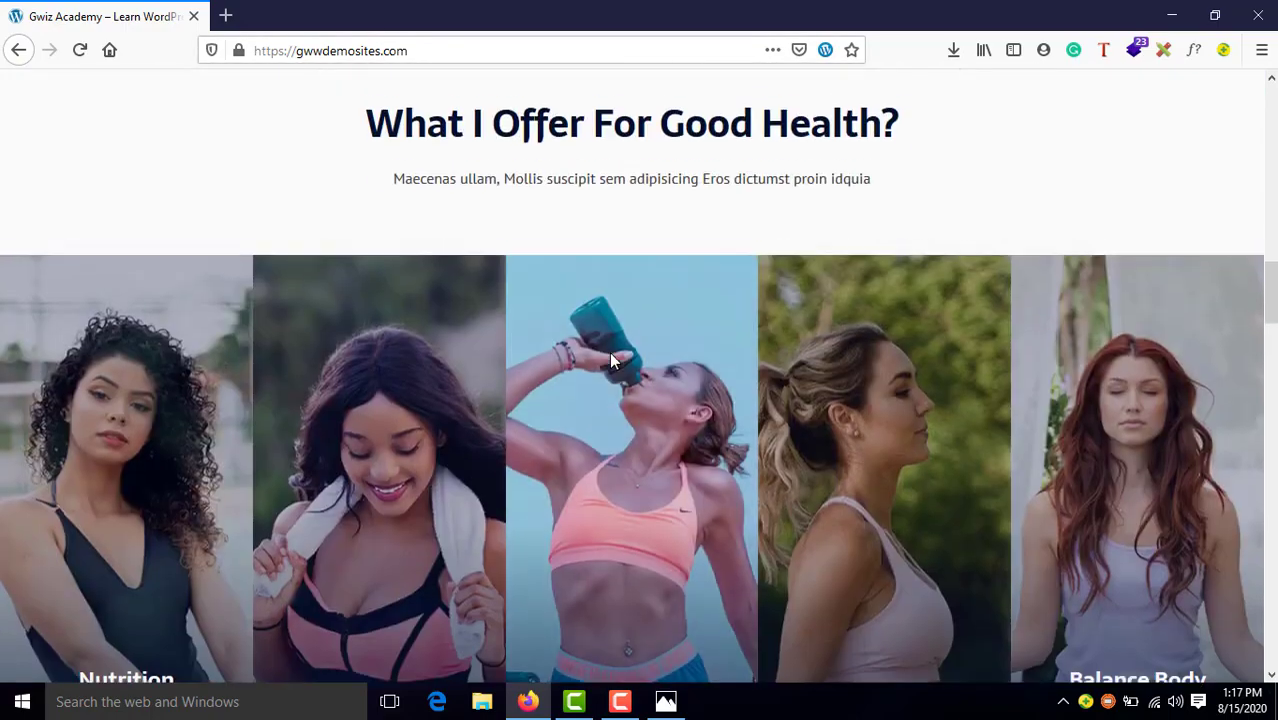
{"action": "scroll", "coordinate": [613, 361], "scroll_direction": "up", "scroll_amount": 15}
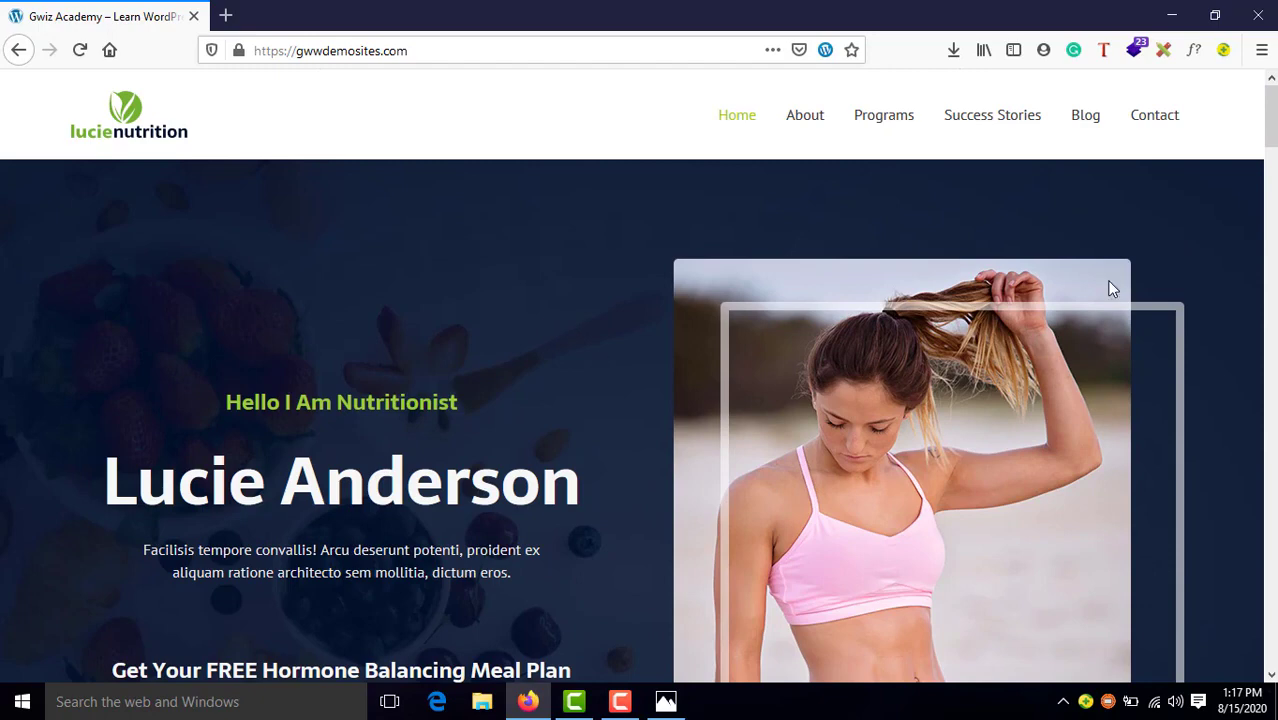
Step: Go to gwwdemosites.com/wp-admin and log in to the WordPress dashboard with the saved credentials
{"action": "left_click", "coordinate": [435, 50]}
{"action": "left_click", "coordinate": [435, 50]}
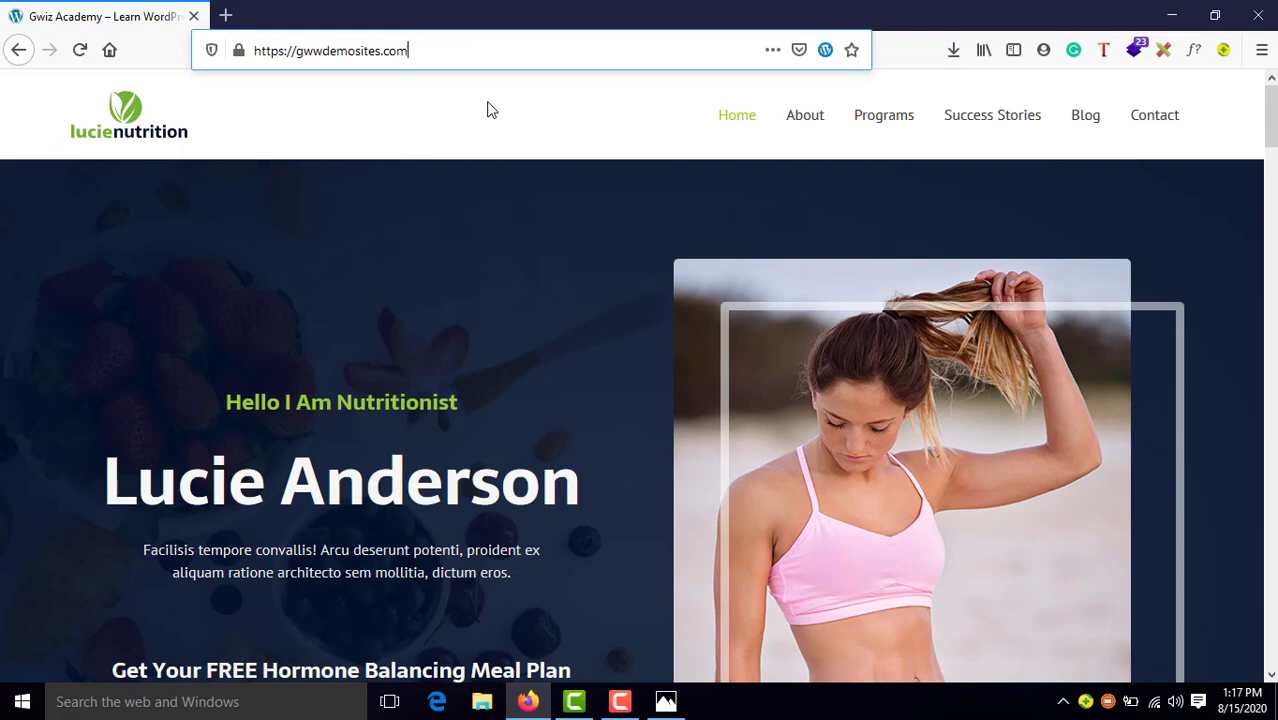
{"action": "type", "text": "/w"}
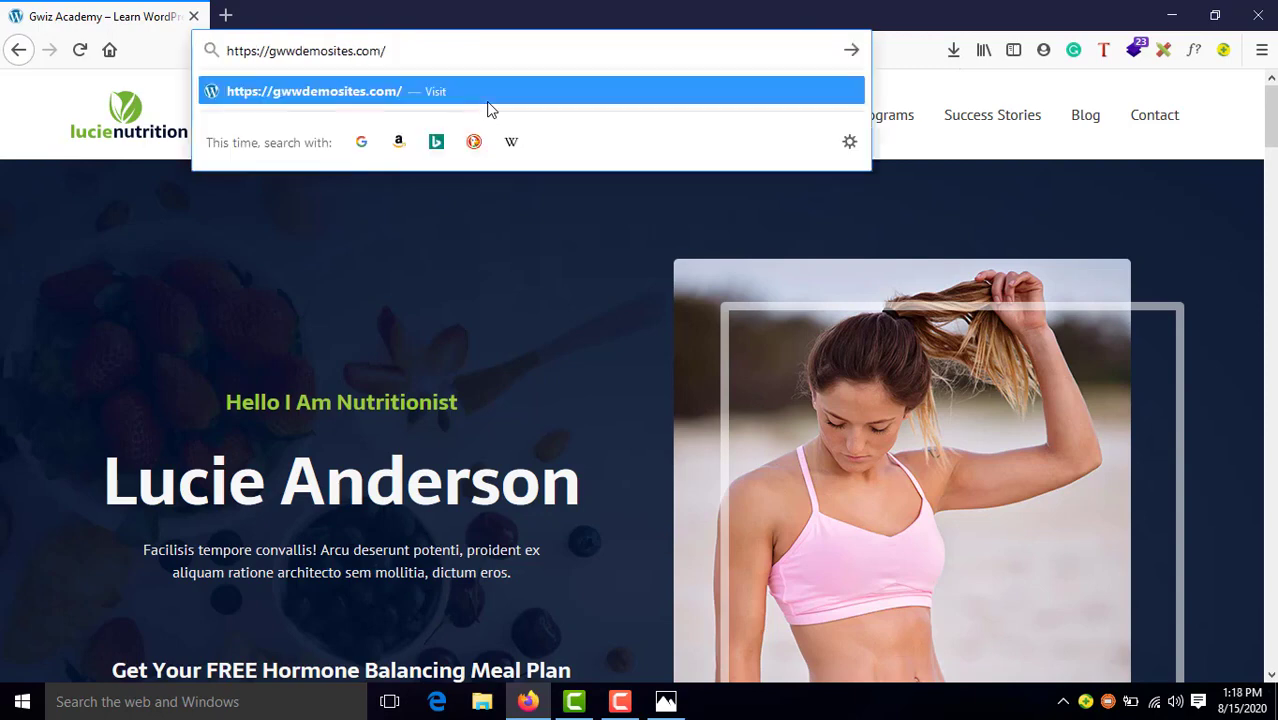
{"action": "type", "text": "p-admin"}
{"action": "key", "text": "Return"}
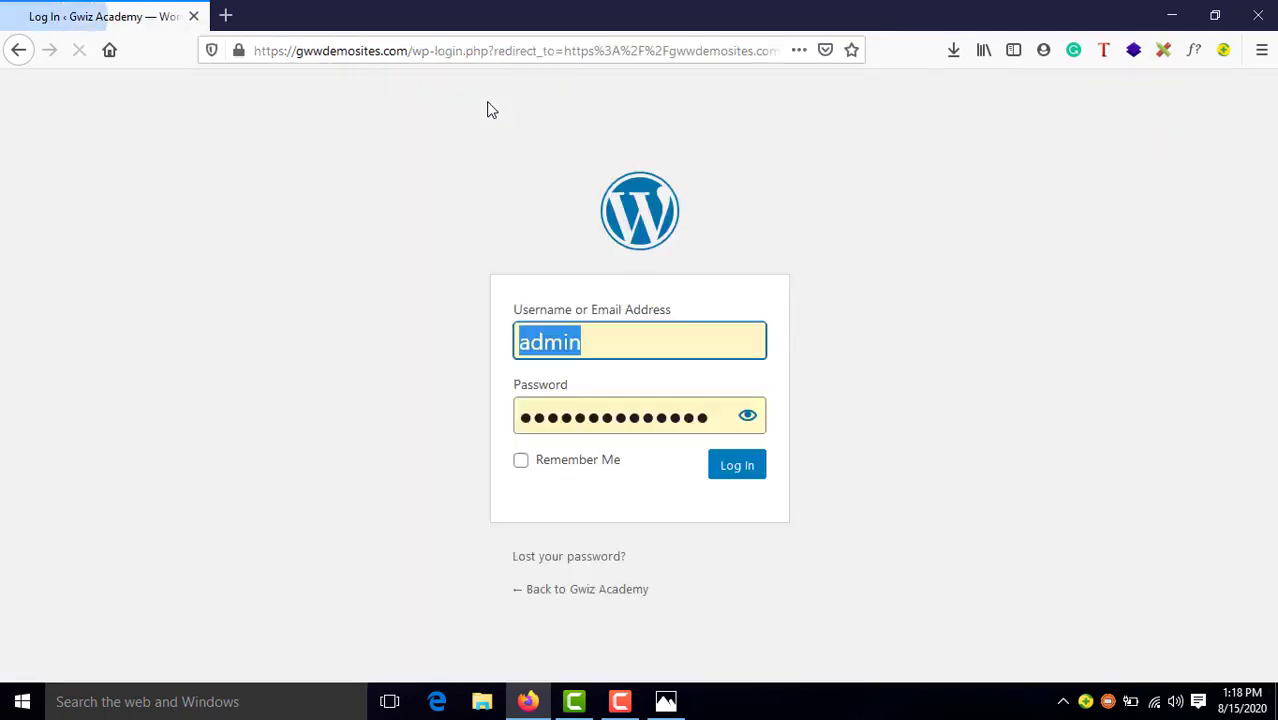
{"action": "left_click", "coordinate": [755, 477]}
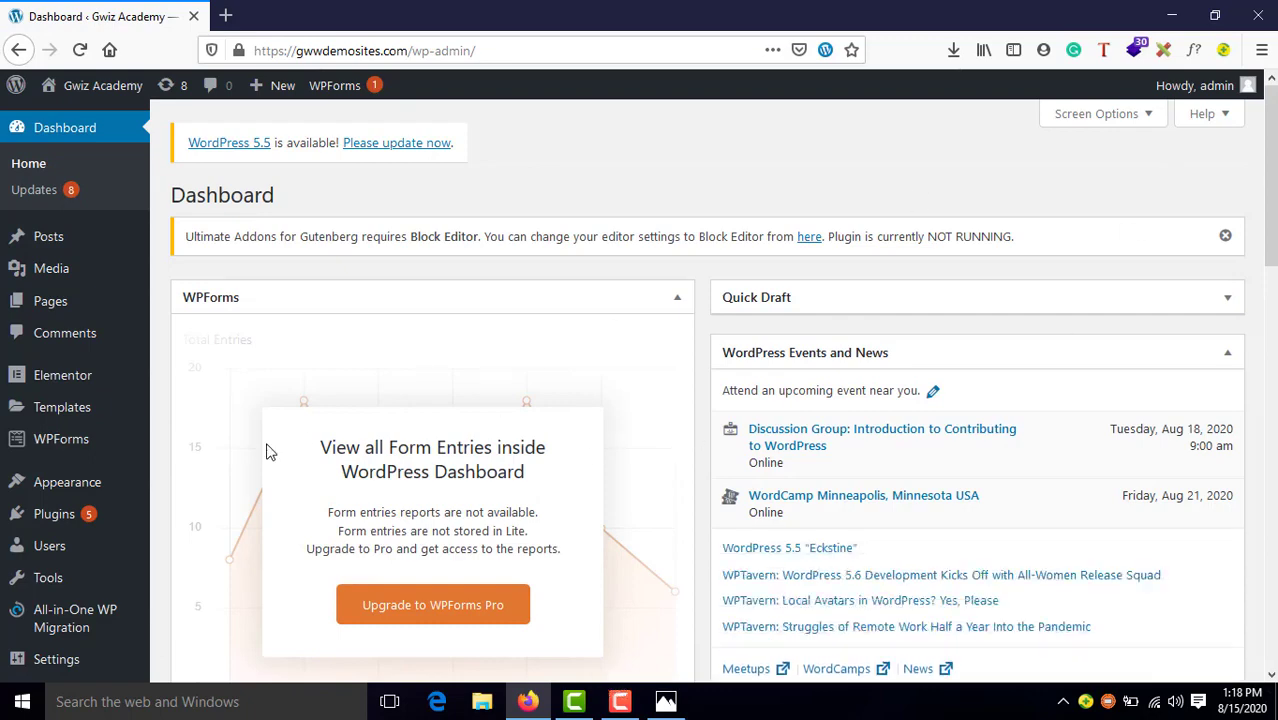
Step: Open the page for adding new plugins and search for "all in one migration"
{"action": "scroll", "coordinate": [244, 452], "scroll_direction": "down", "scroll_amount": 3}
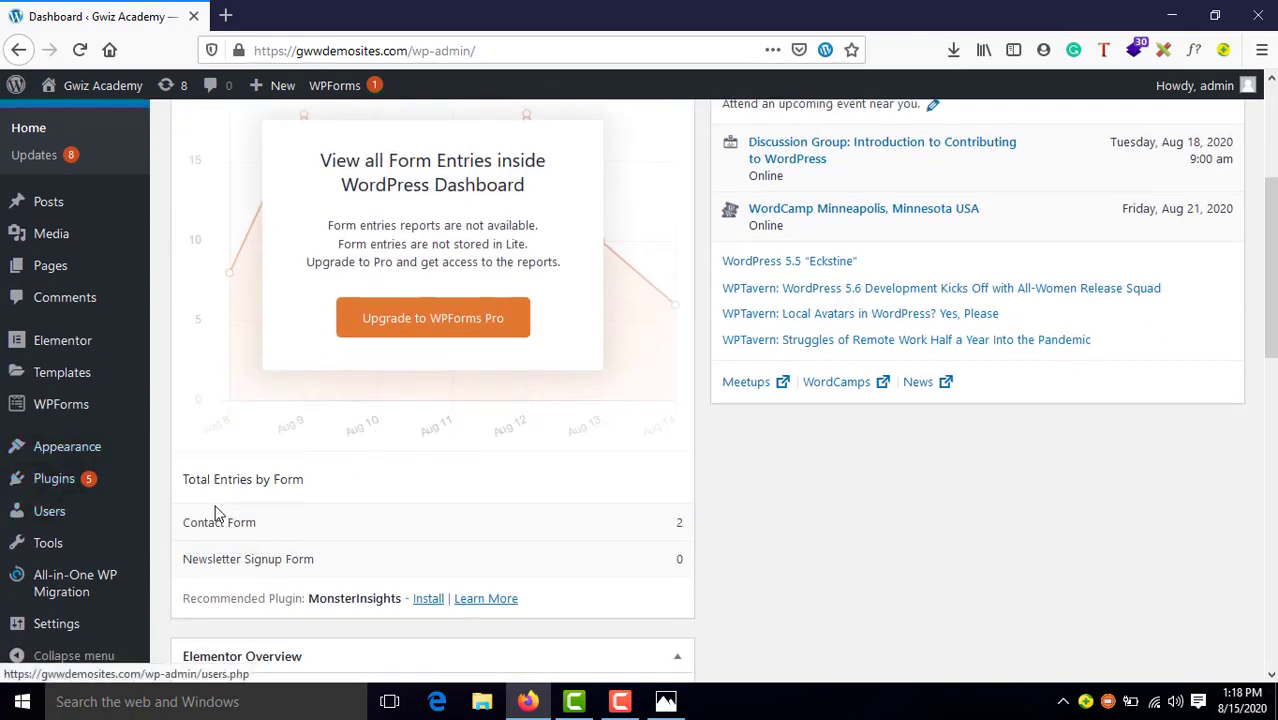
{"action": "left_click", "coordinate": [170, 510]}
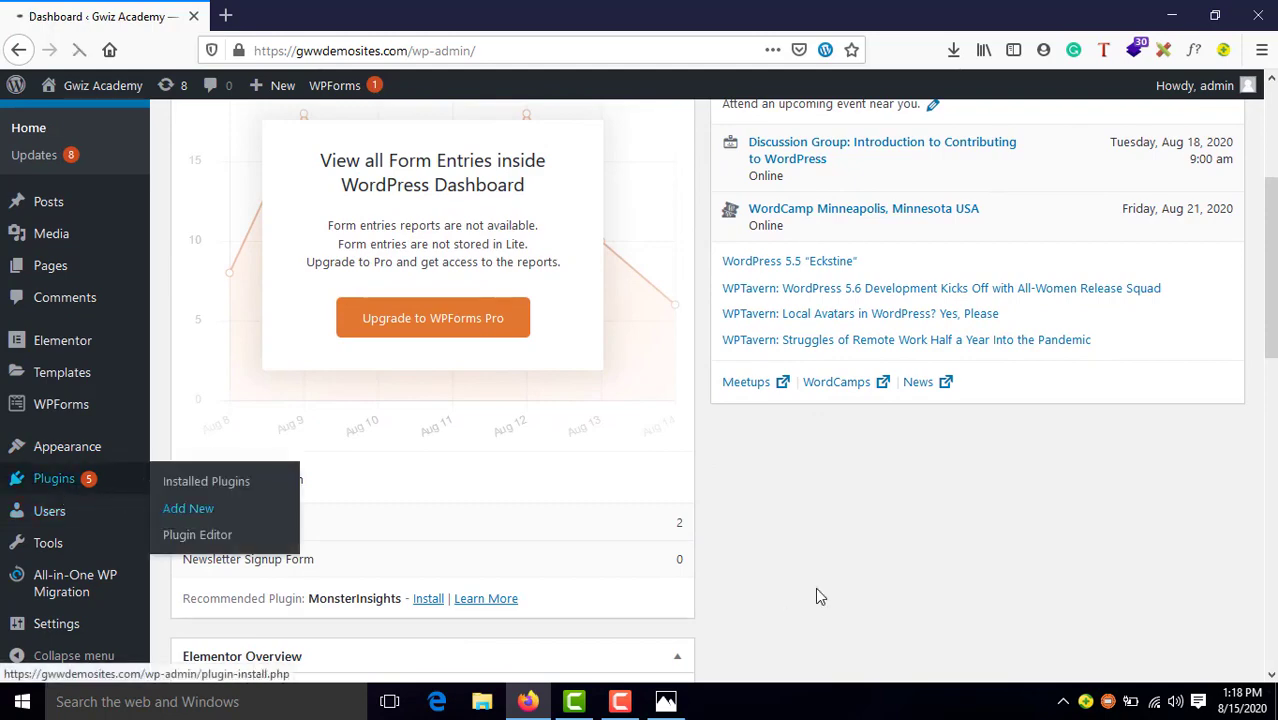
{"action": "left_click", "coordinate": [1005, 298]}
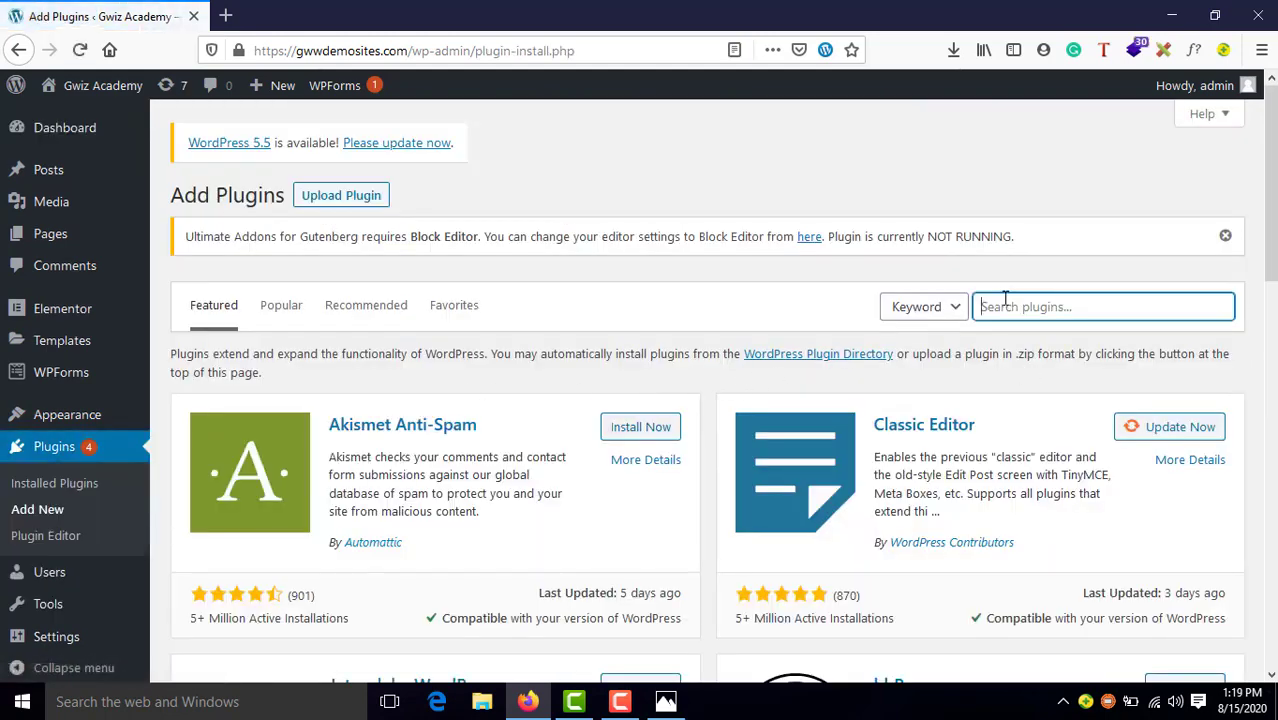
{"action": "type", "text": "a"}
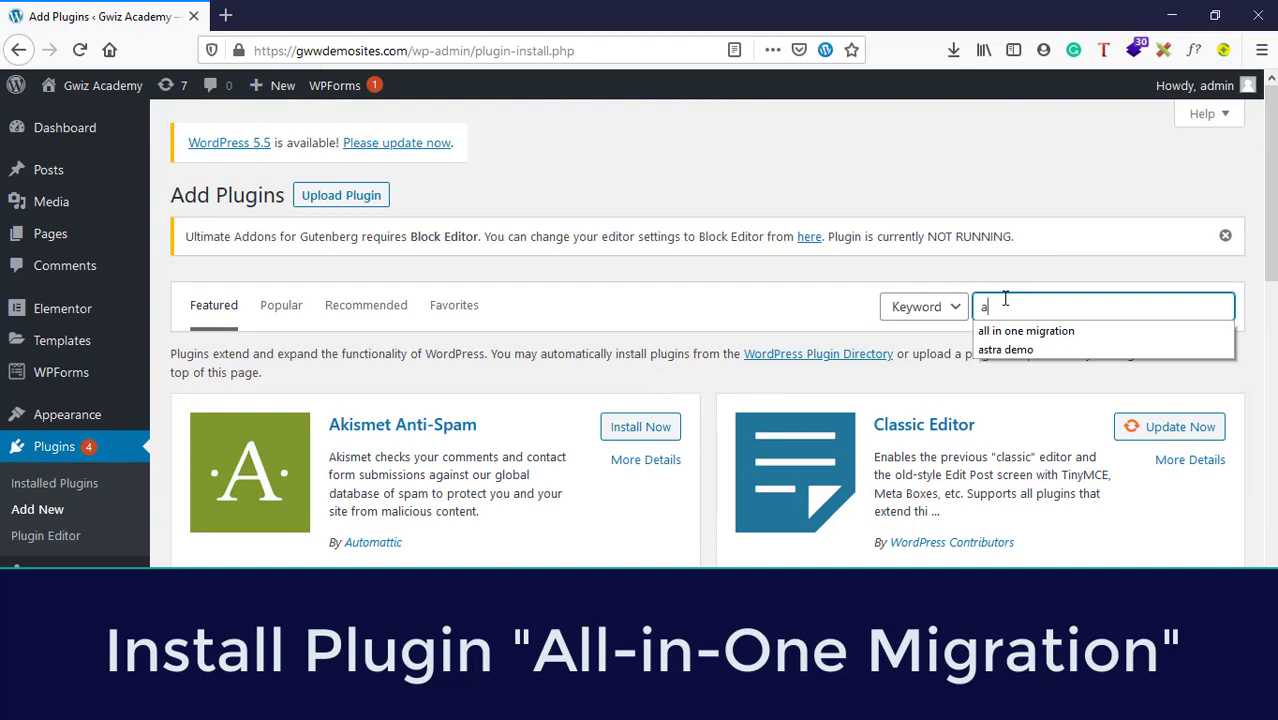
{"action": "left_click", "coordinate": [1028, 333]}
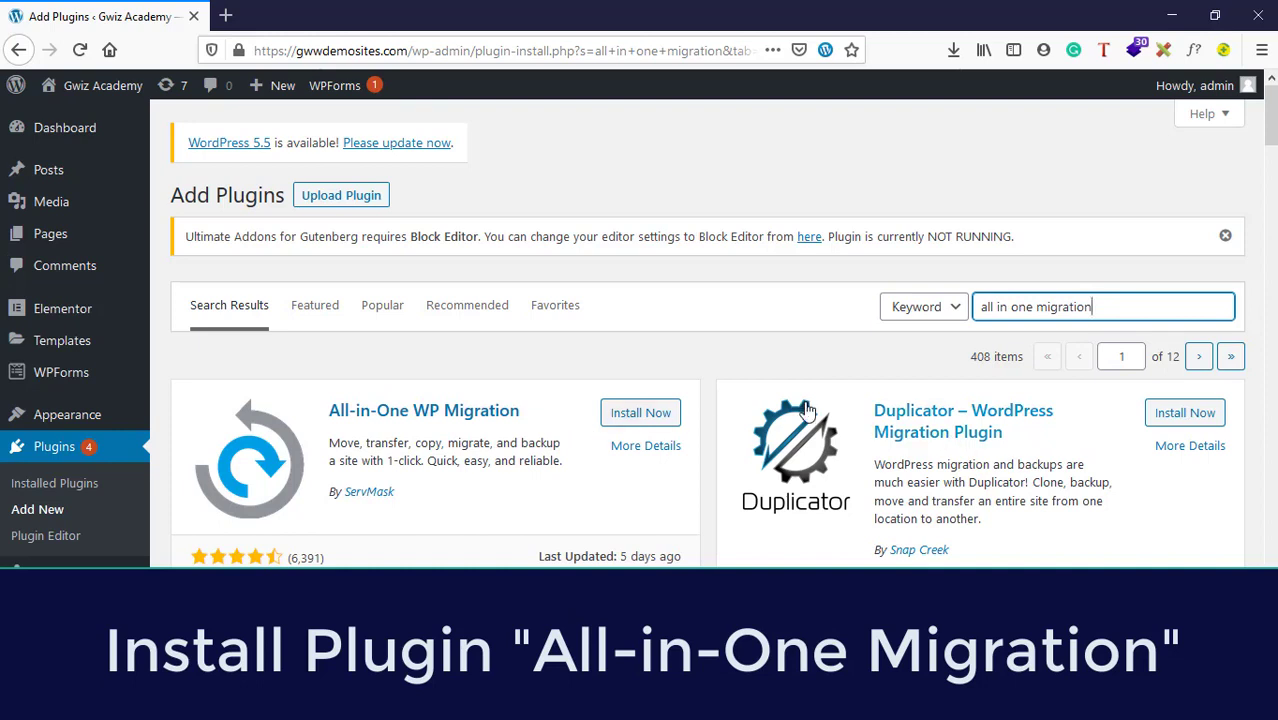
Step: Install and activate the All-in-One WP Migration plugin
{"action": "left_click", "coordinate": [645, 413]}
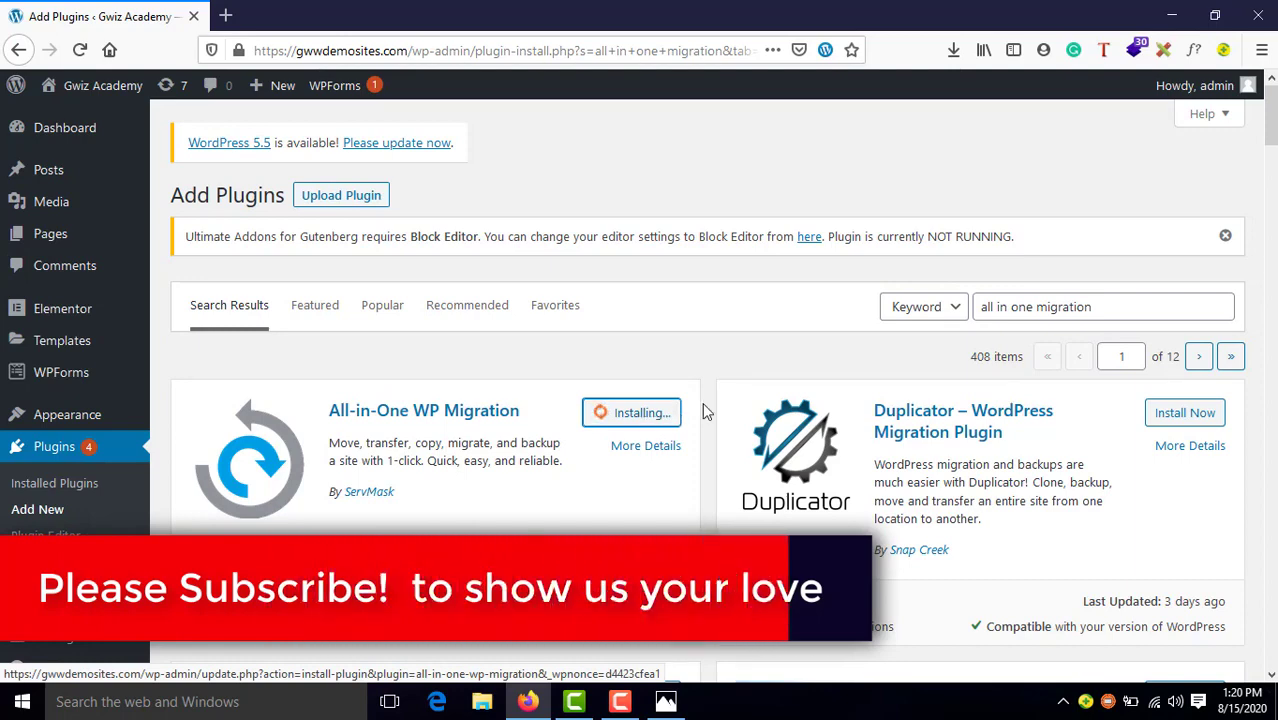
{"action": "scroll", "coordinate": [975, 452], "scroll_direction": "down", "scroll_amount": 3}
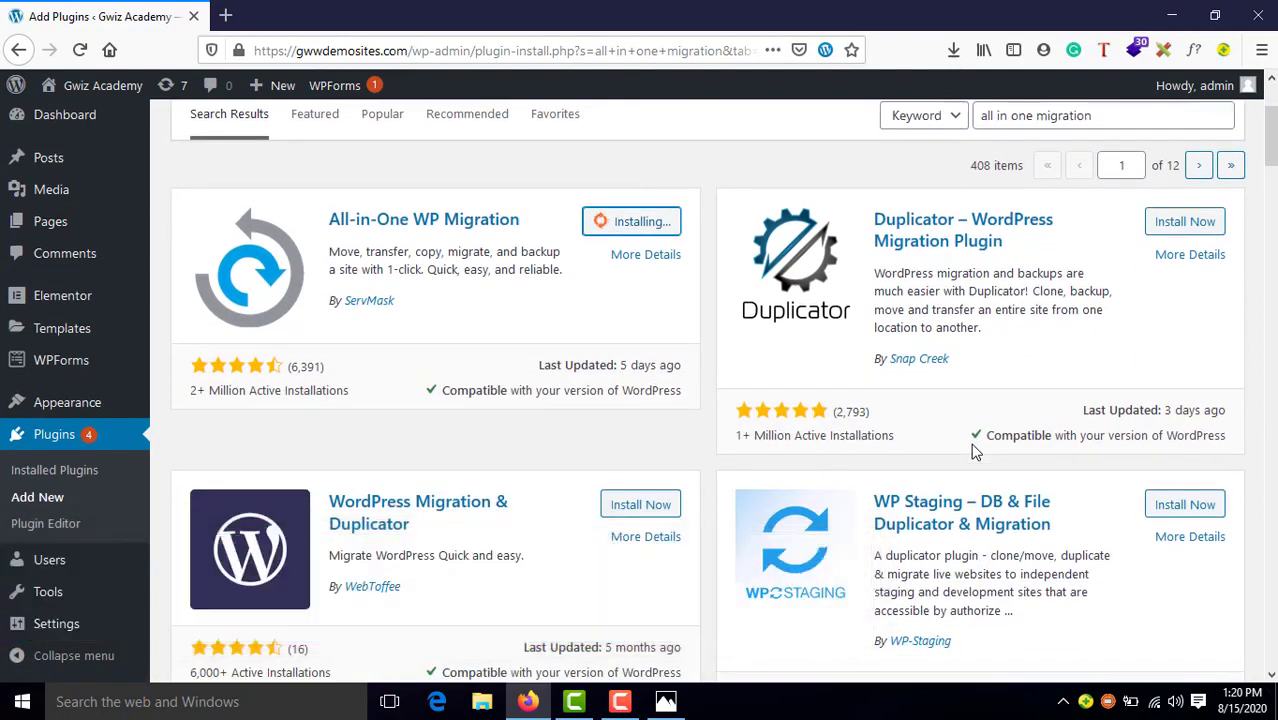
{"action": "scroll", "coordinate": [975, 452], "scroll_direction": "down", "scroll_amount": 5}
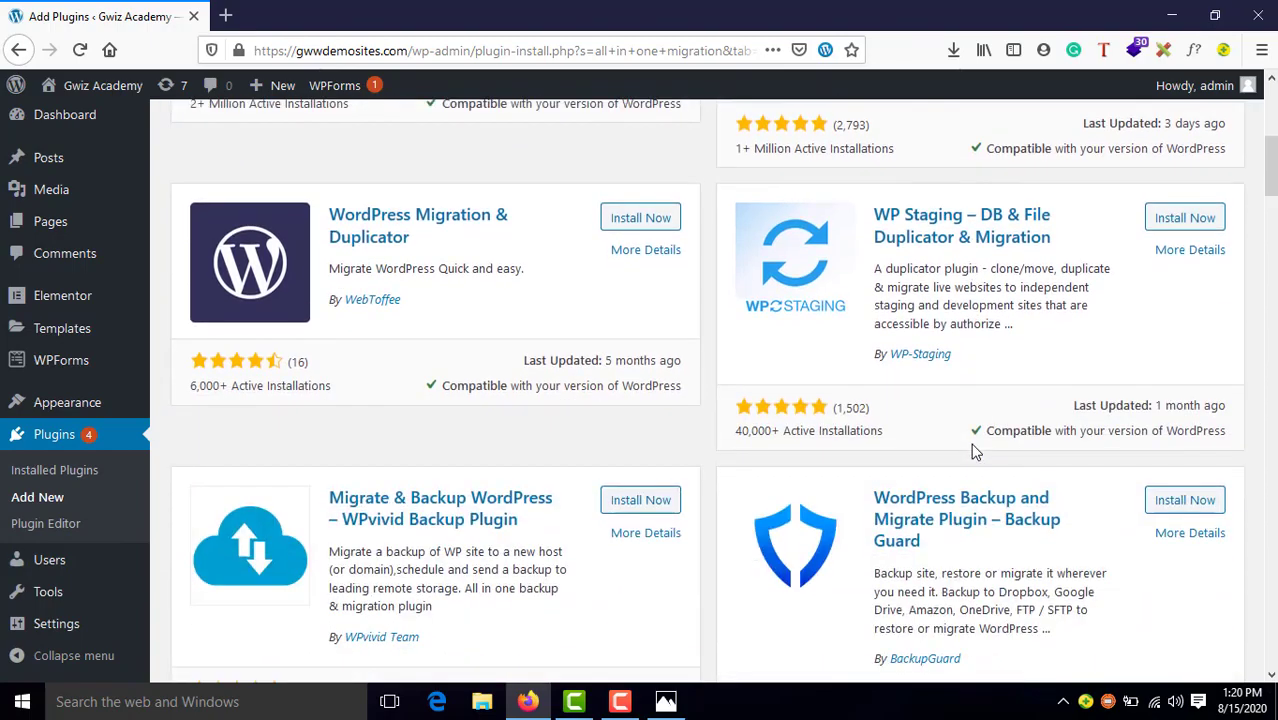
{"action": "scroll", "coordinate": [975, 452], "scroll_direction": "down", "scroll_amount": 8}
{"action": "scroll", "coordinate": [975, 452], "scroll_direction": "up", "scroll_amount": 8}
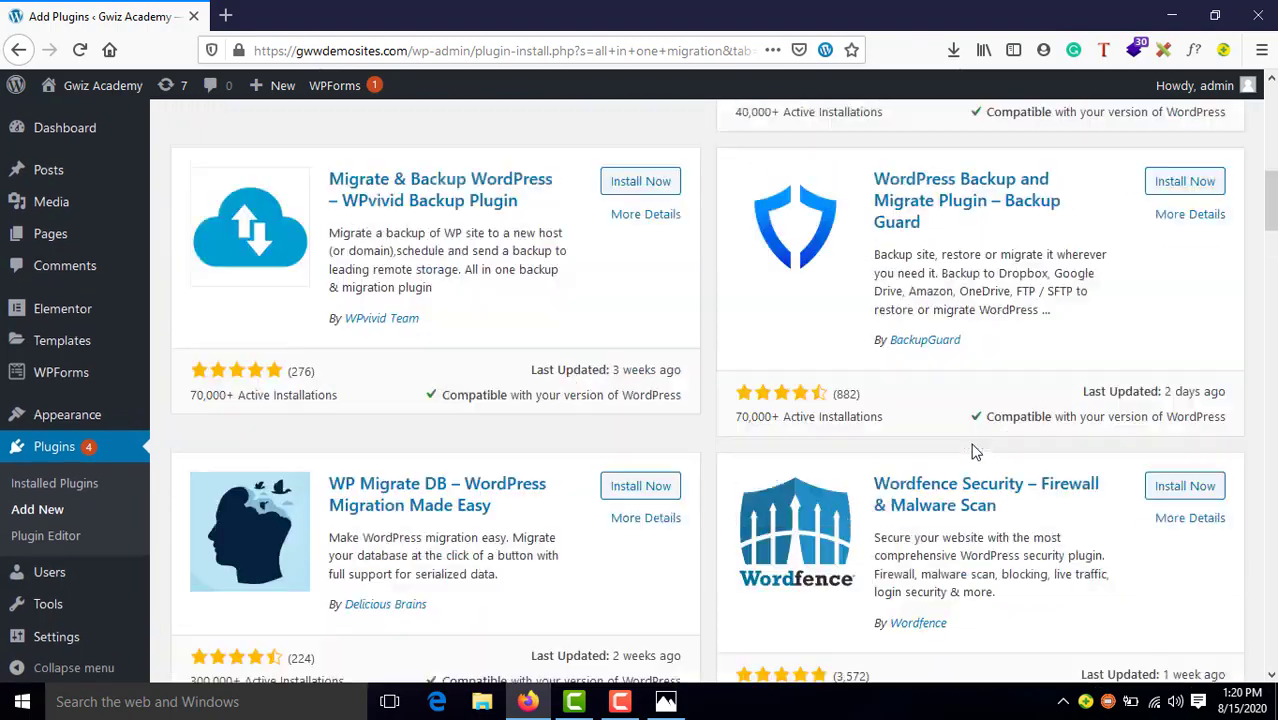
{"action": "scroll", "coordinate": [975, 452], "scroll_direction": "up", "scroll_amount": 8}
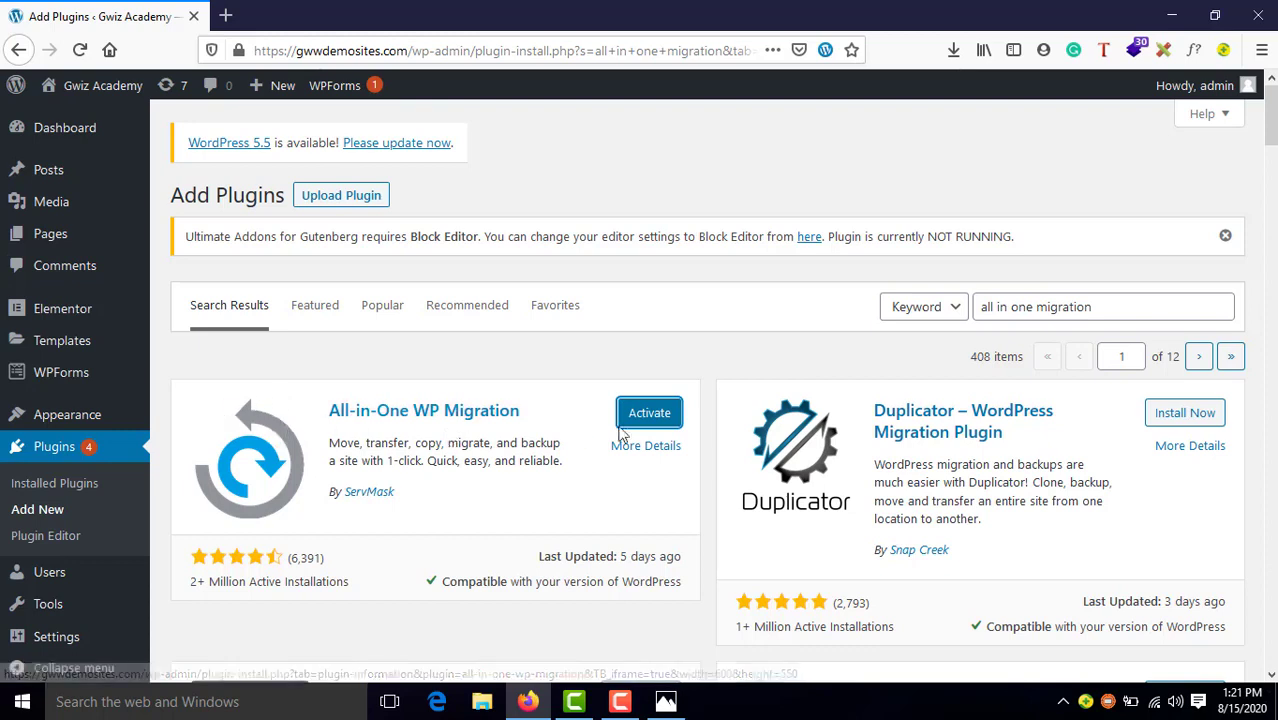
{"action": "left_click", "coordinate": [650, 420]}
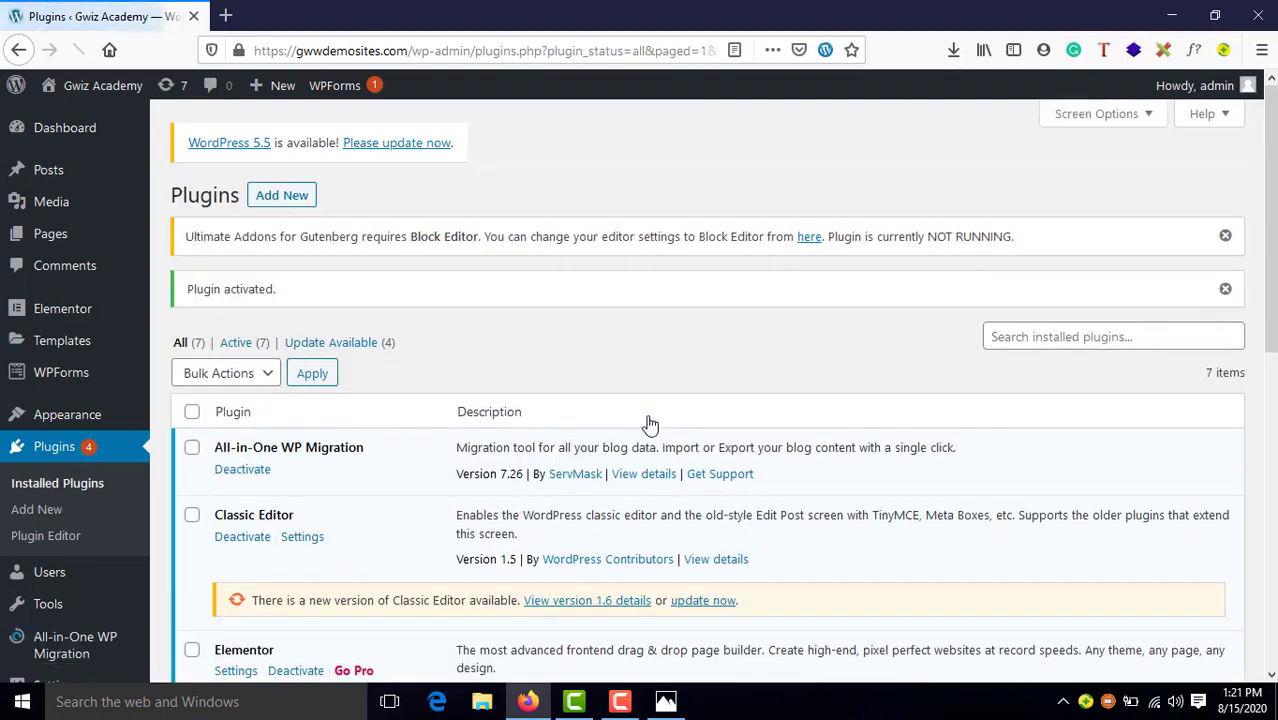
Step: Look through the installed plugins list and check each plugin's update status
{"action": "scroll", "coordinate": [650, 422], "scroll_direction": "down", "scroll_amount": 3}
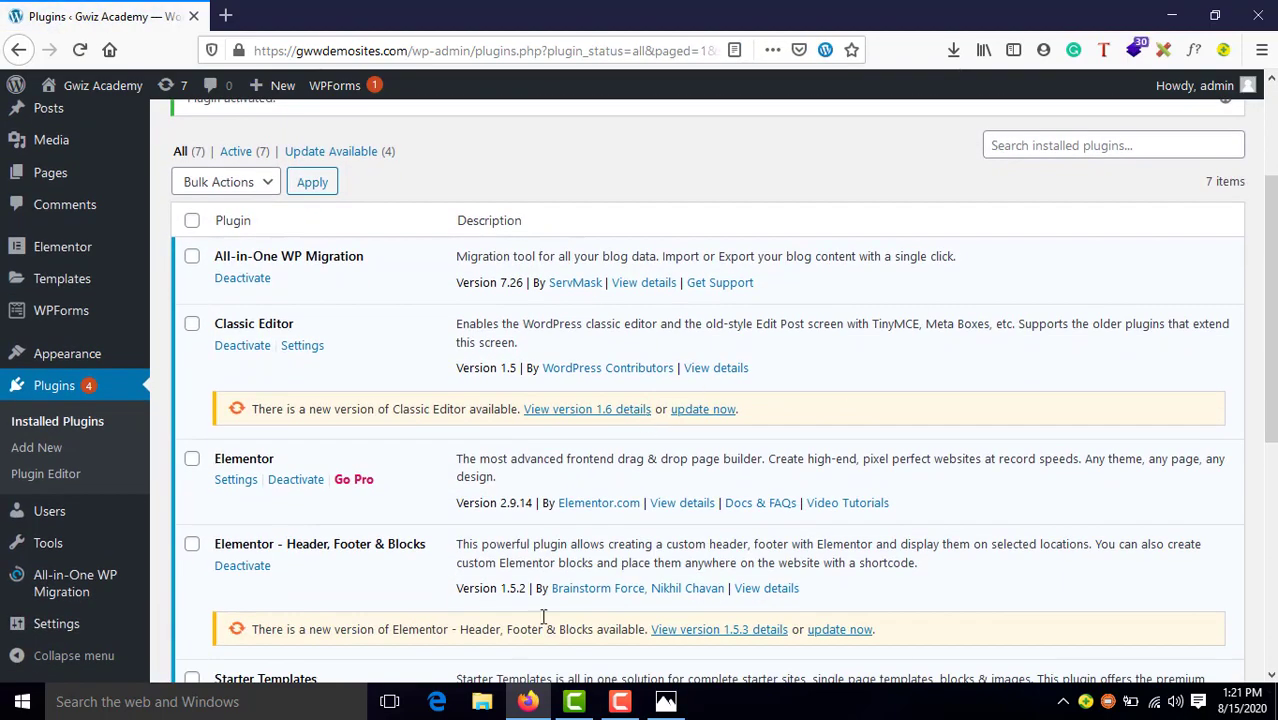
{"action": "scroll", "coordinate": [545, 622], "scroll_direction": "down", "scroll_amount": 5}
{"action": "scroll", "coordinate": [548, 622], "scroll_direction": "up", "scroll_amount": 10}
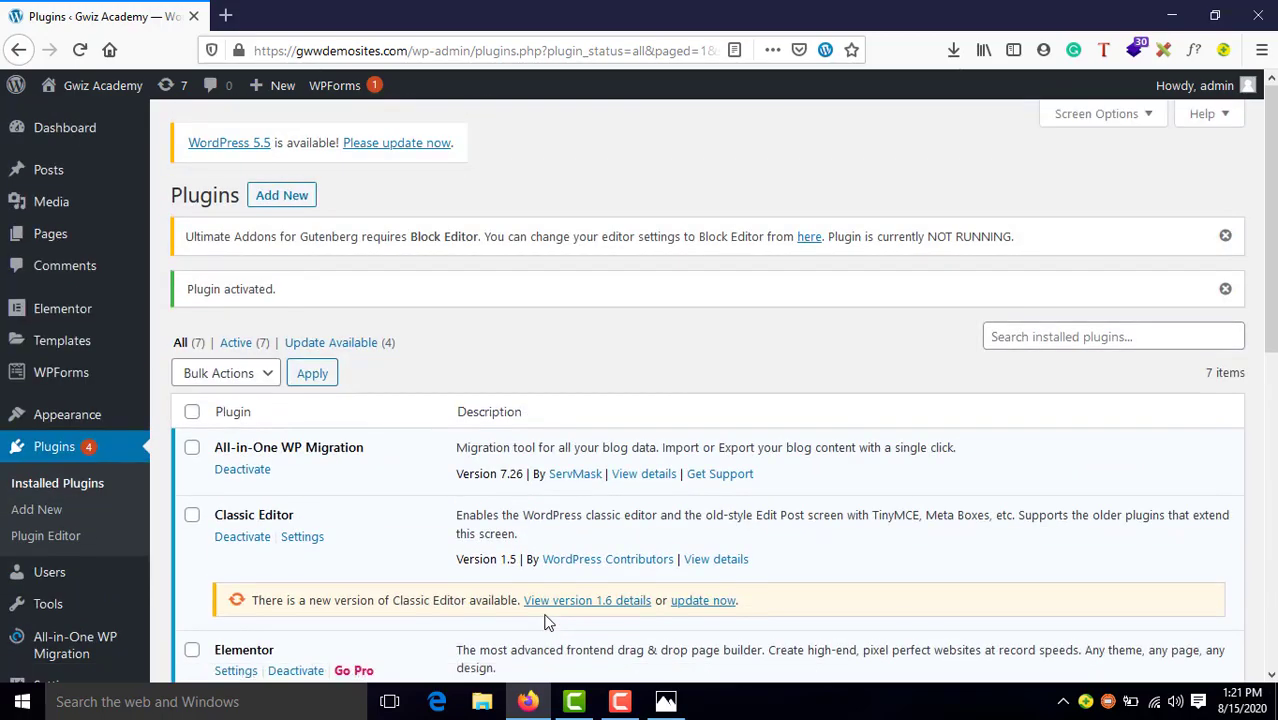
{"action": "scroll", "coordinate": [548, 622], "scroll_direction": "down", "scroll_amount": 5}
{"action": "scroll", "coordinate": [553, 628], "scroll_direction": "up", "scroll_amount": 2}
{"action": "scroll", "coordinate": [485, 379], "scroll_direction": "down", "scroll_amount": 2}
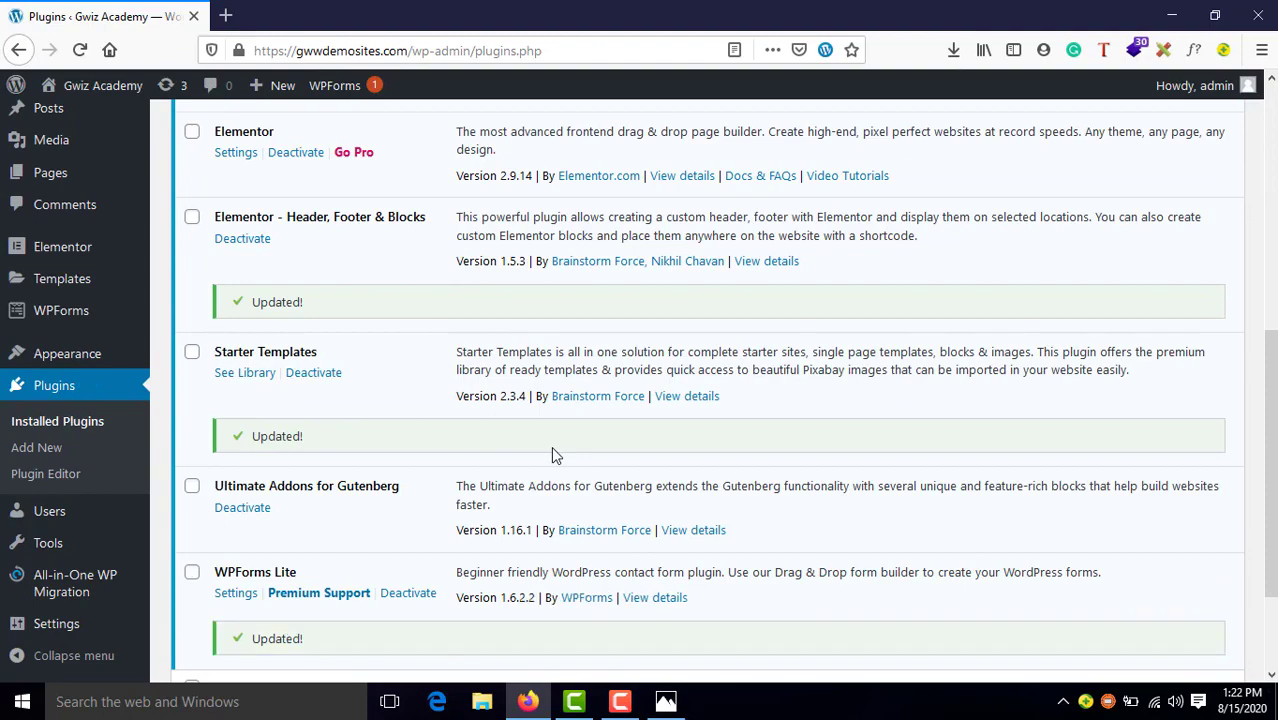
{"action": "scroll", "coordinate": [551, 456], "scroll_direction": "up", "scroll_amount": 4}
{"action": "scroll", "coordinate": [556, 456], "scroll_direction": "up", "scroll_amount": 3}
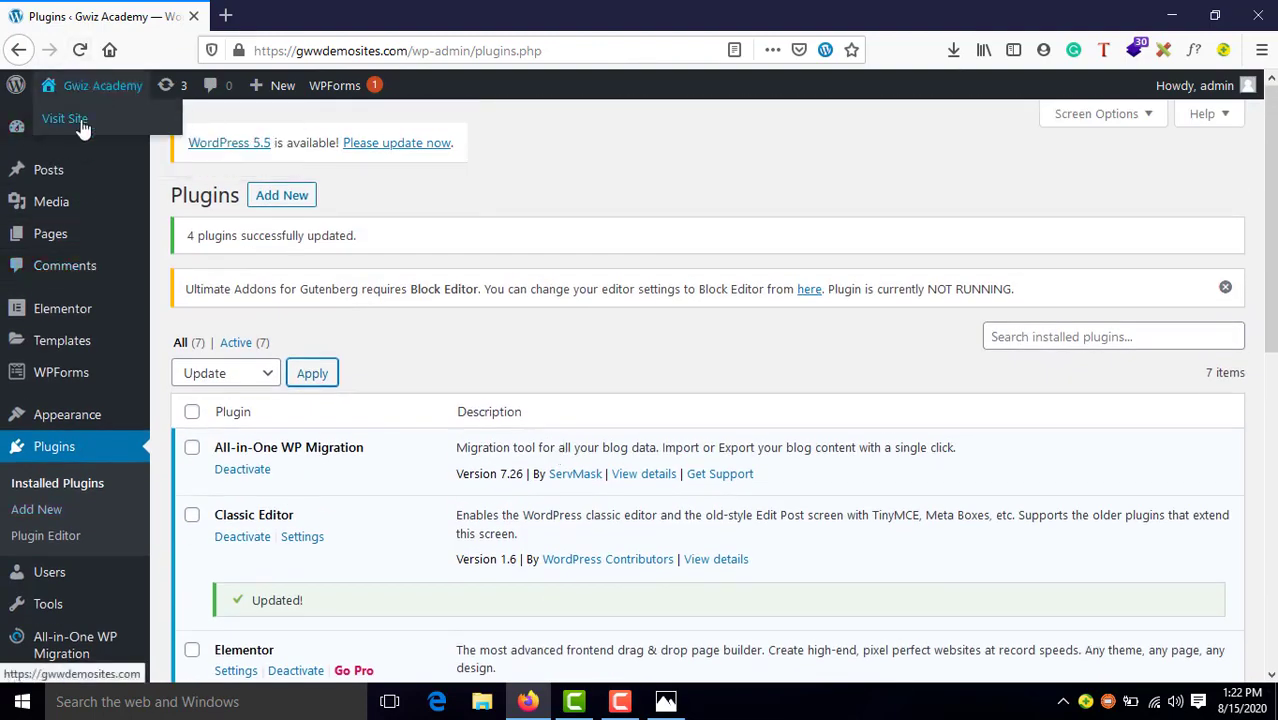
Step: Open the live site in a new tab, check its home page, and return to the plugins page
{"action": "right_click", "coordinate": [83, 128]}
{"action": "left_click", "coordinate": [100, 133]}
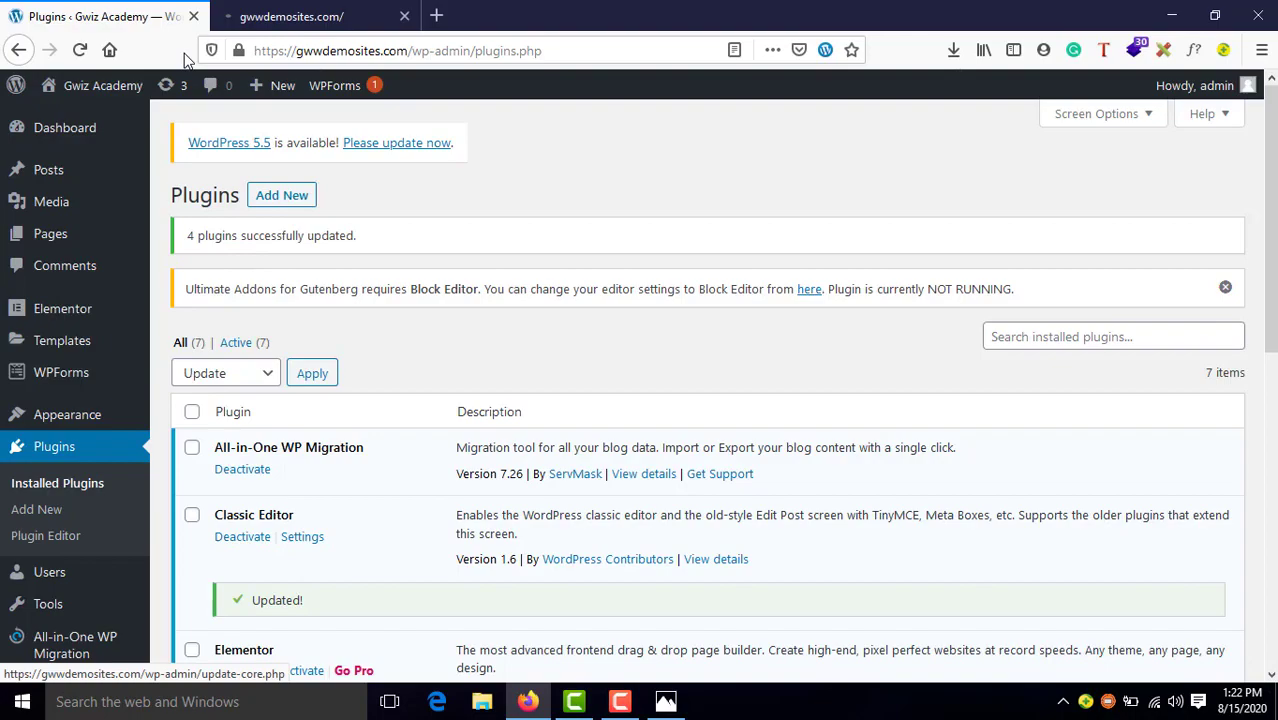
{"action": "left_click", "coordinate": [245, 17]}
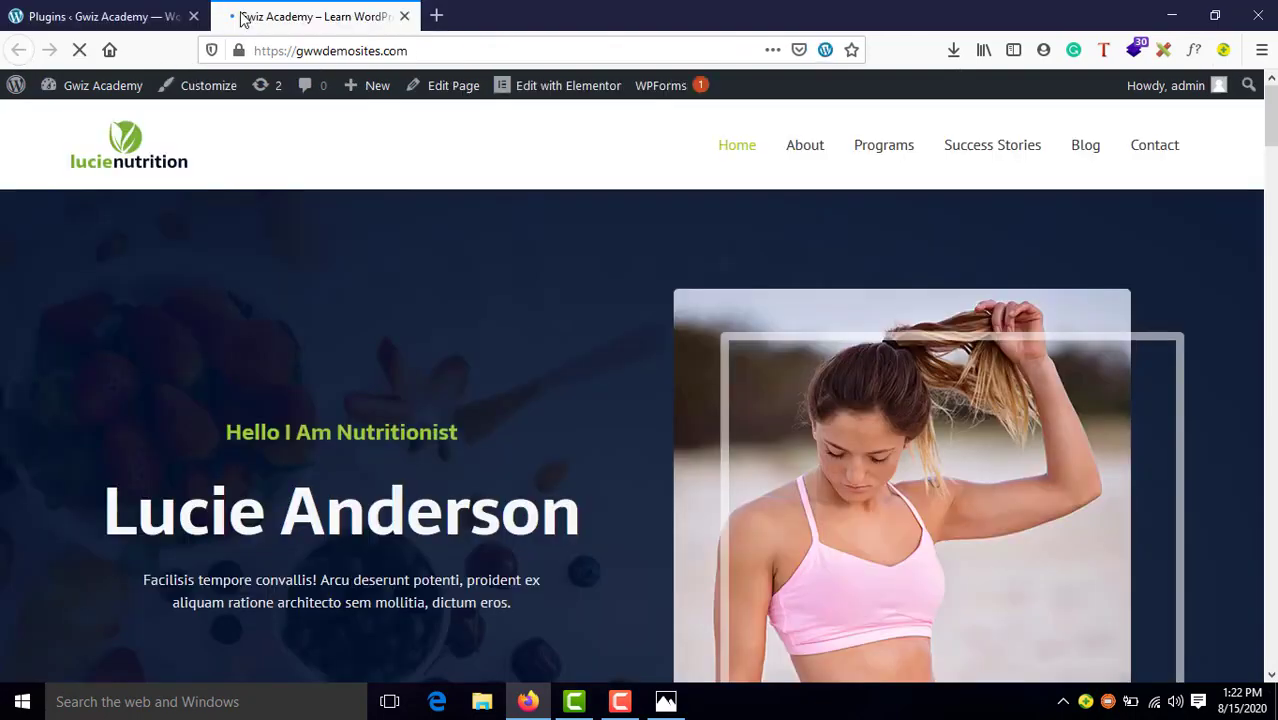
{"action": "scroll", "coordinate": [442, 275], "scroll_direction": "down", "scroll_amount": 15}
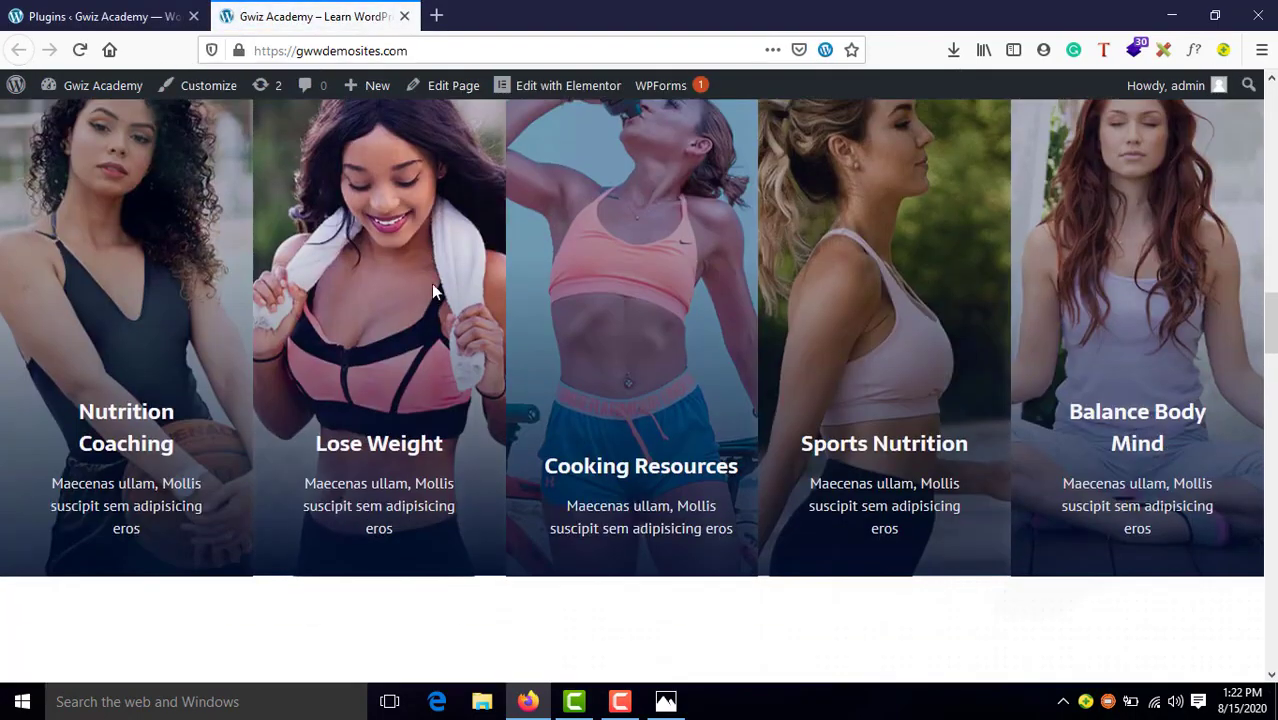
{"action": "scroll", "coordinate": [442, 275], "scroll_direction": "up", "scroll_amount": 5}
{"action": "left_click", "coordinate": [84, 8]}
Step: Export the whole site to a file with All-in-One WP Migration
{"action": "scroll", "coordinate": [128, 625], "scroll_direction": "down", "scroll_amount": 5}
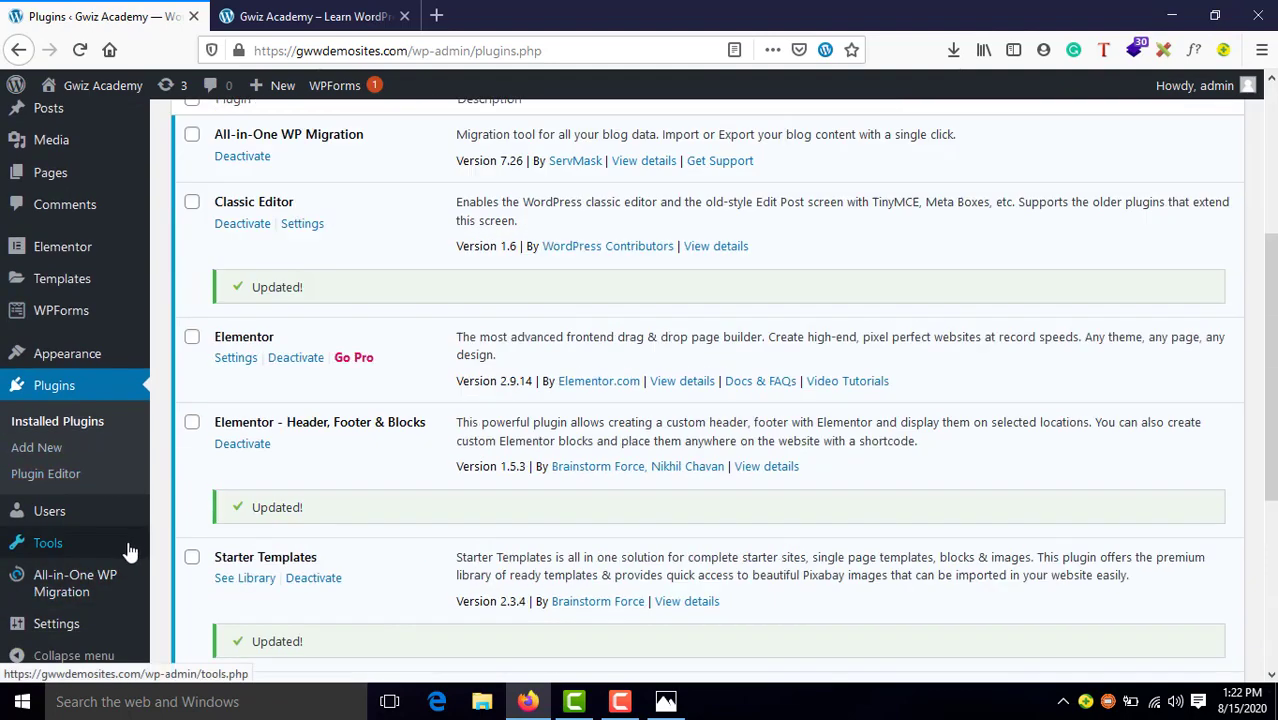
{"action": "mouse_move", "coordinate": [60, 605]}
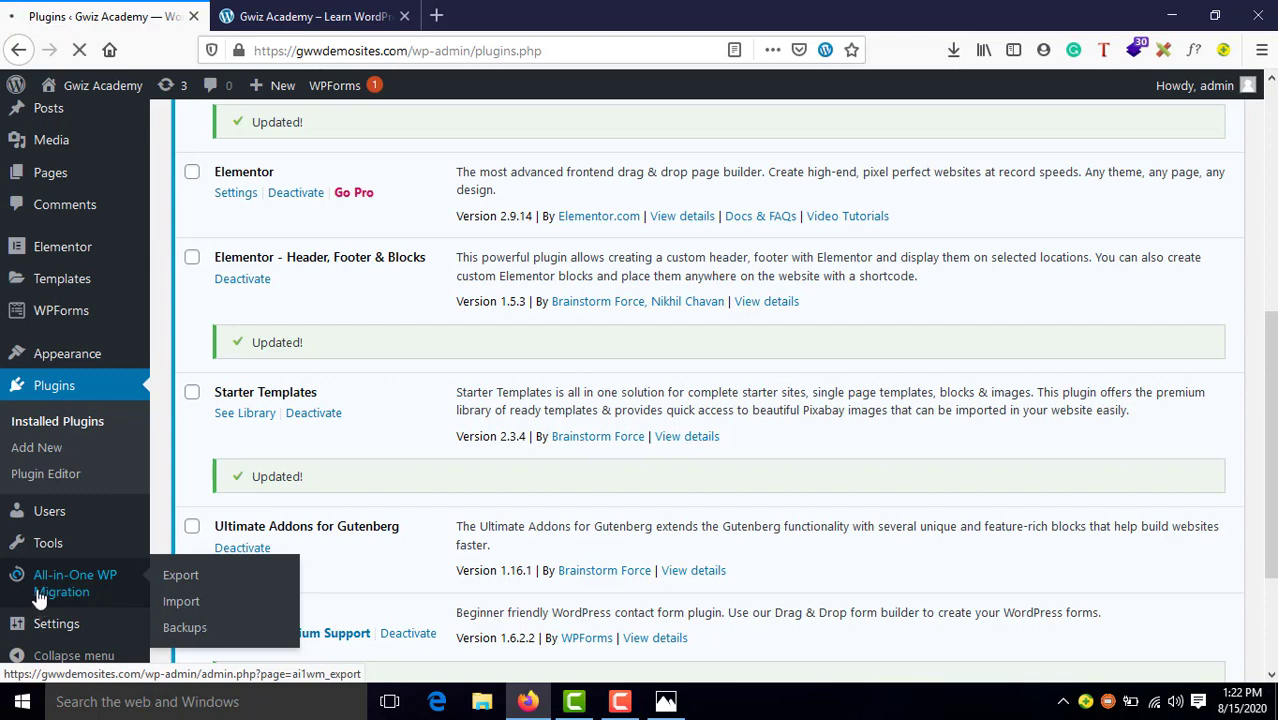
{"action": "left_click", "coordinate": [38, 597]}
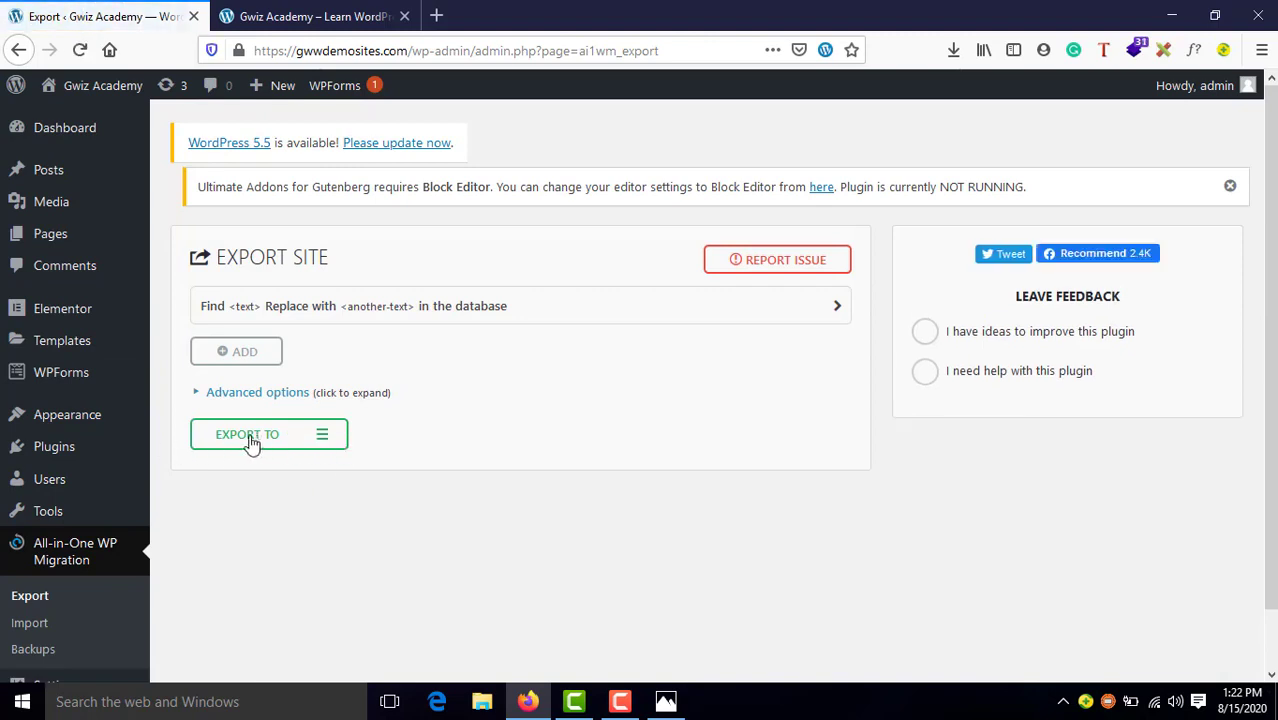
{"action": "left_click", "coordinate": [331, 441]}
{"action": "scroll", "coordinate": [308, 494], "scroll_direction": "down", "scroll_amount": 3}
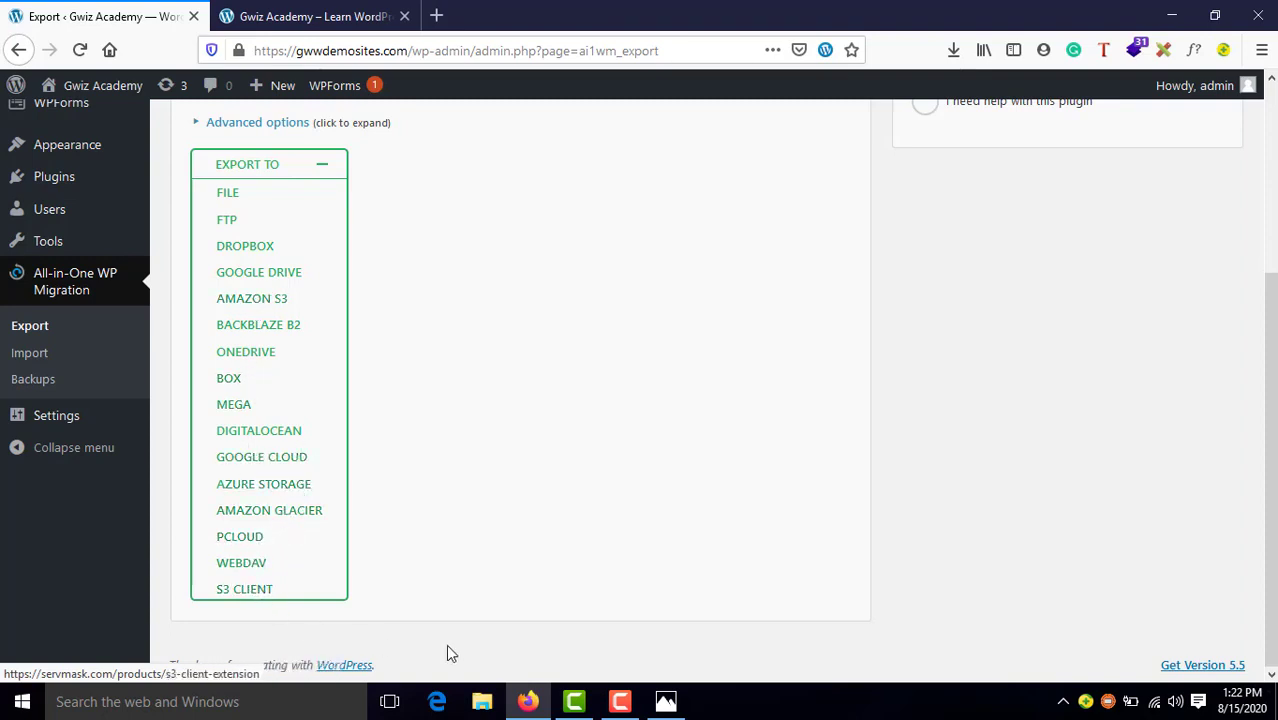
{"action": "scroll", "coordinate": [277, 548], "scroll_direction": "up", "scroll_amount": 5}
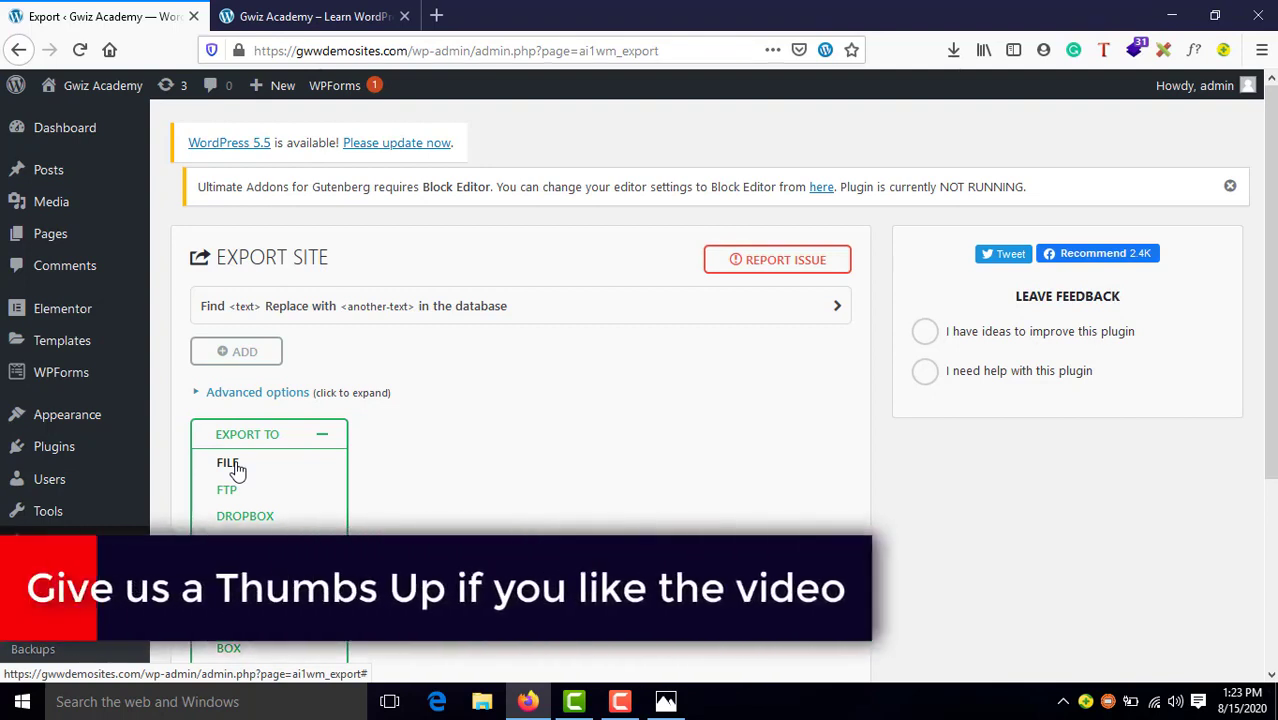
{"action": "left_click", "coordinate": [228, 465]}
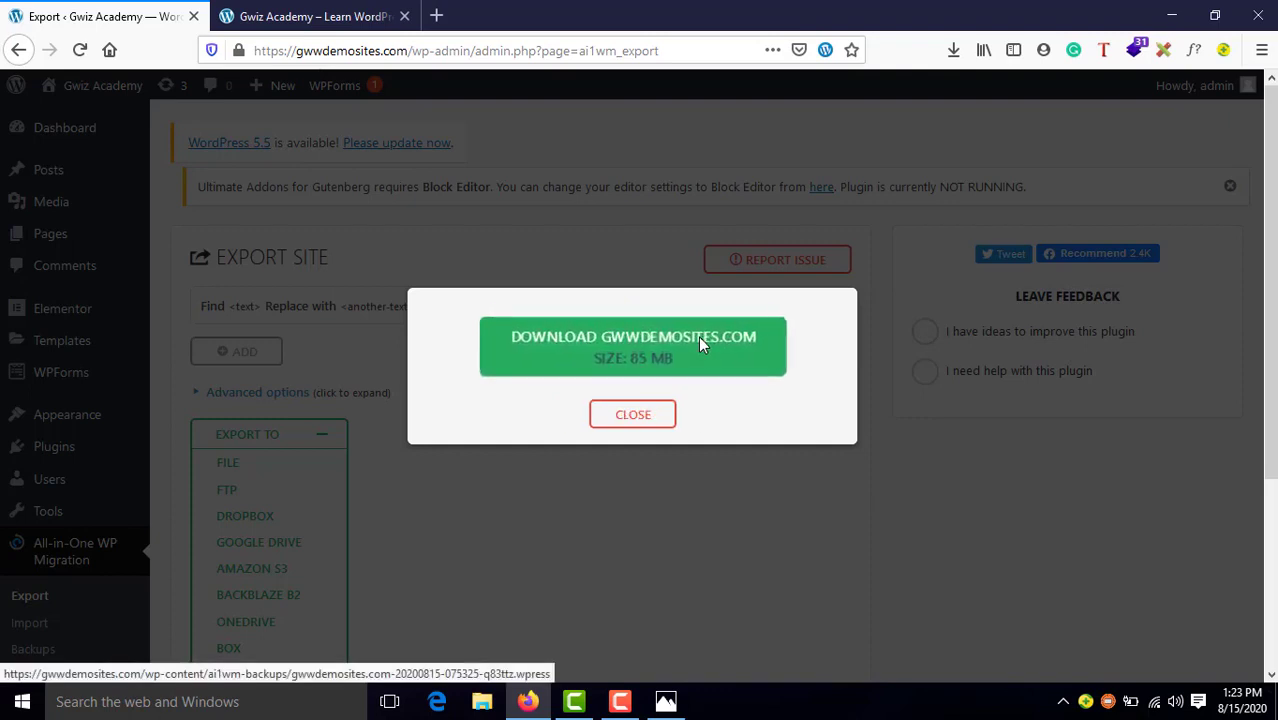
Step: Download the exported gwwdemosites.com .wpress file, saving it to the computer, and check it among the recent downloads
{"action": "left_click", "coordinate": [570, 353]}
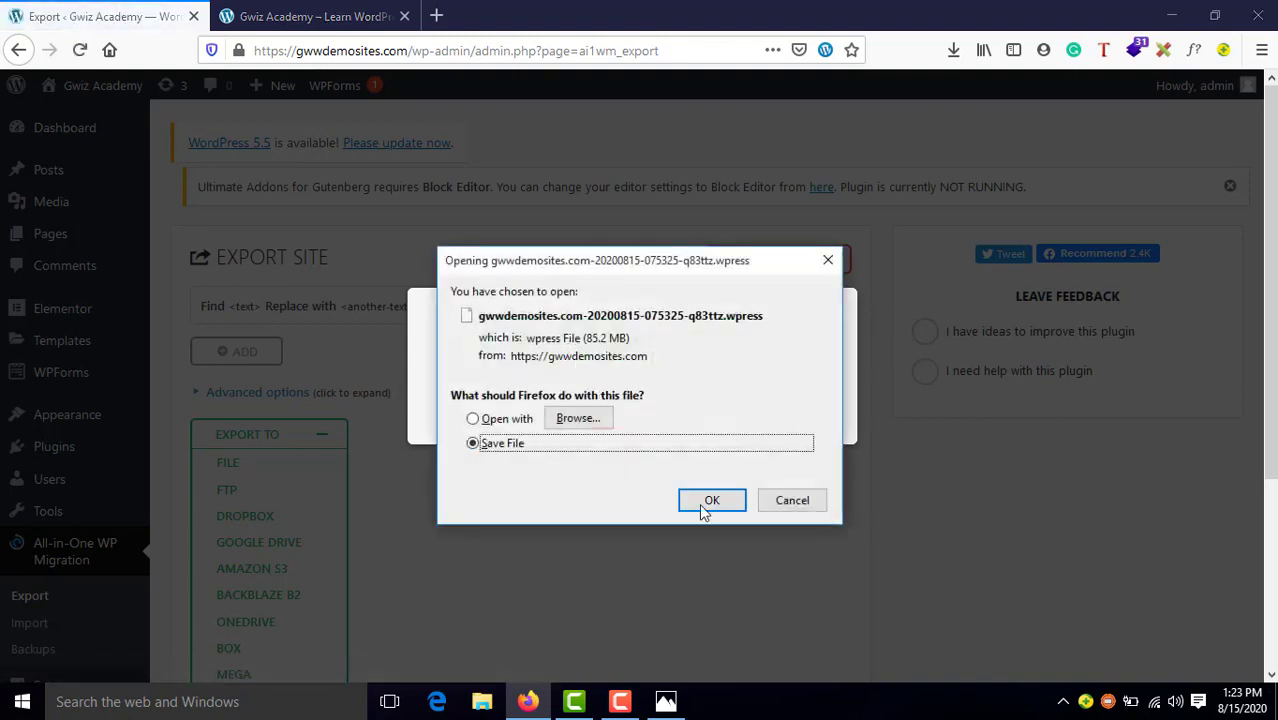
{"action": "left_click", "coordinate": [716, 501]}
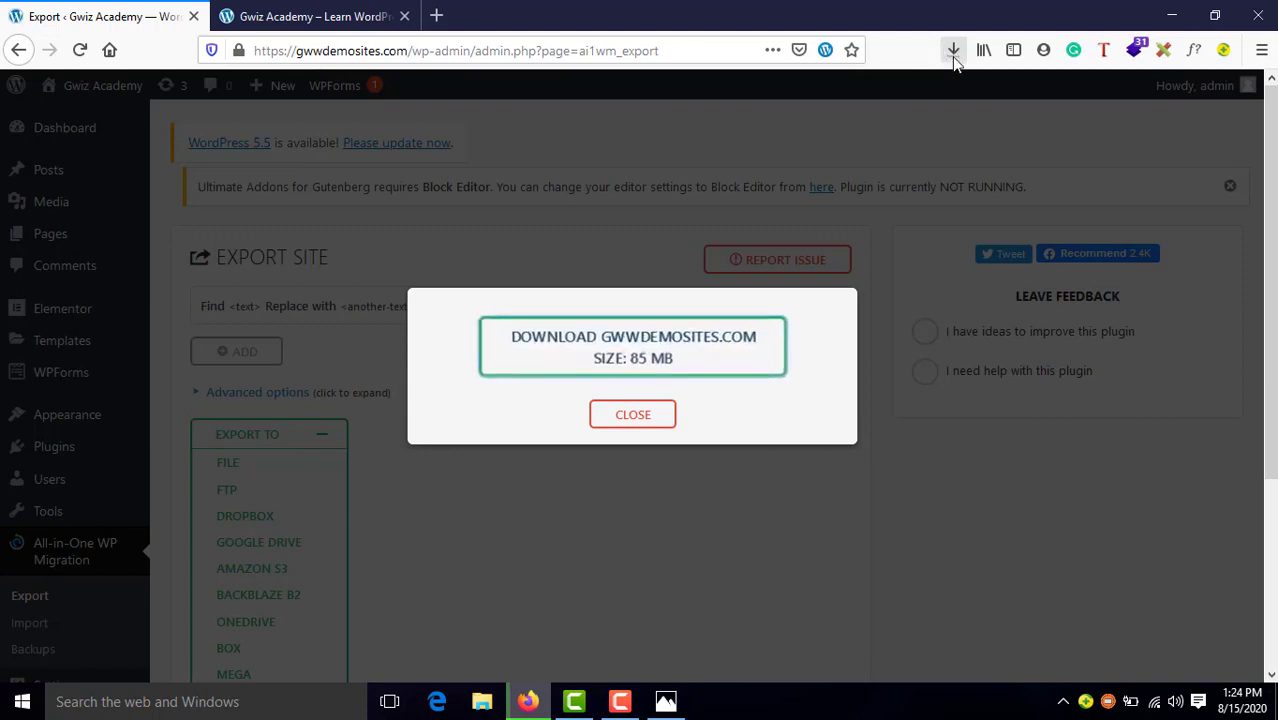
{"action": "left_click", "coordinate": [954, 52]}
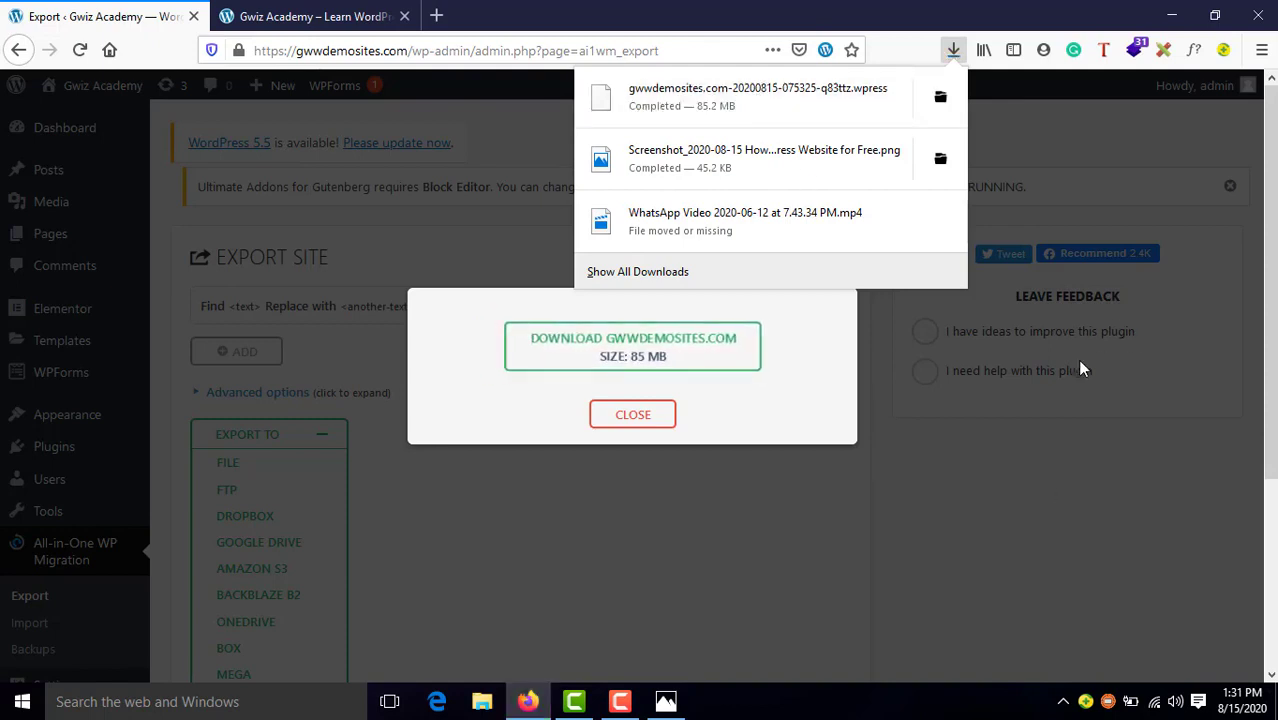
{"action": "left_click", "coordinate": [773, 406]}
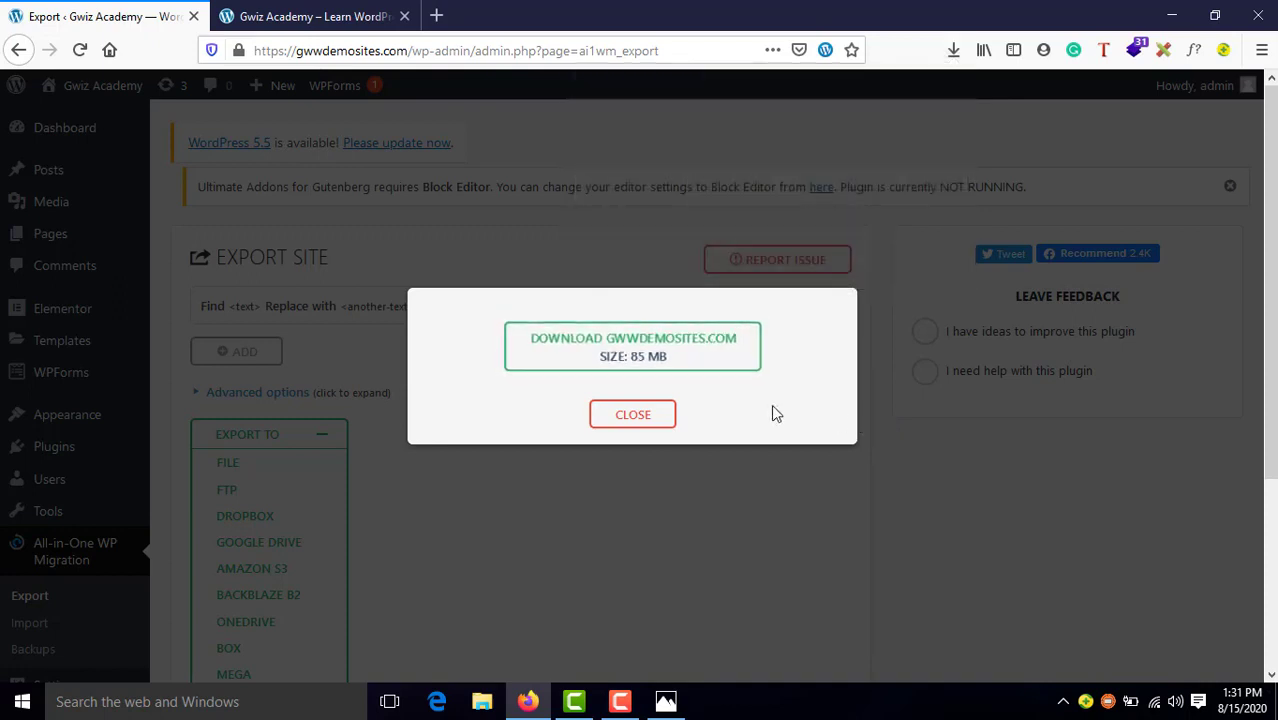
Step: Close the finished export dialog and check the gwwdemosites.com .wpress backup among the recent downloads
{"action": "left_click", "coordinate": [631, 420]}
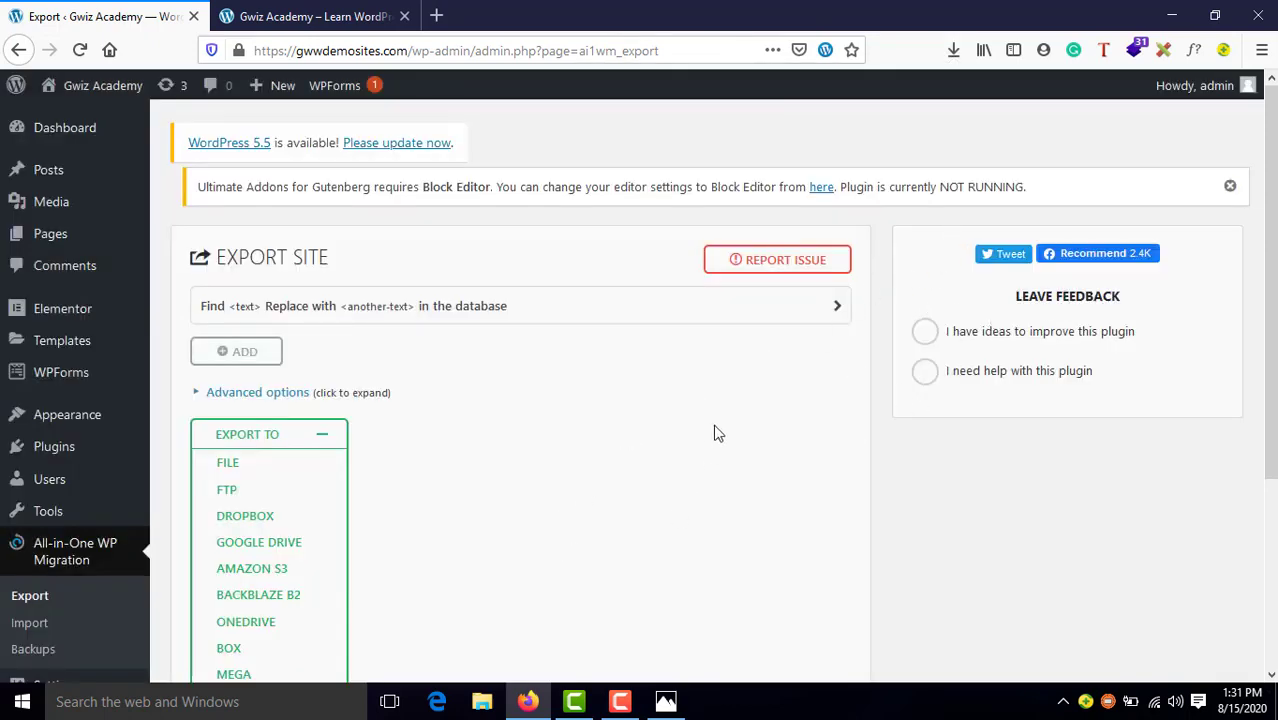
{"action": "scroll", "coordinate": [716, 433], "scroll_direction": "down", "scroll_amount": 3}
{"action": "scroll", "coordinate": [722, 445], "scroll_direction": "up", "scroll_amount": 3}
{"action": "left_click", "coordinate": [953, 50]}
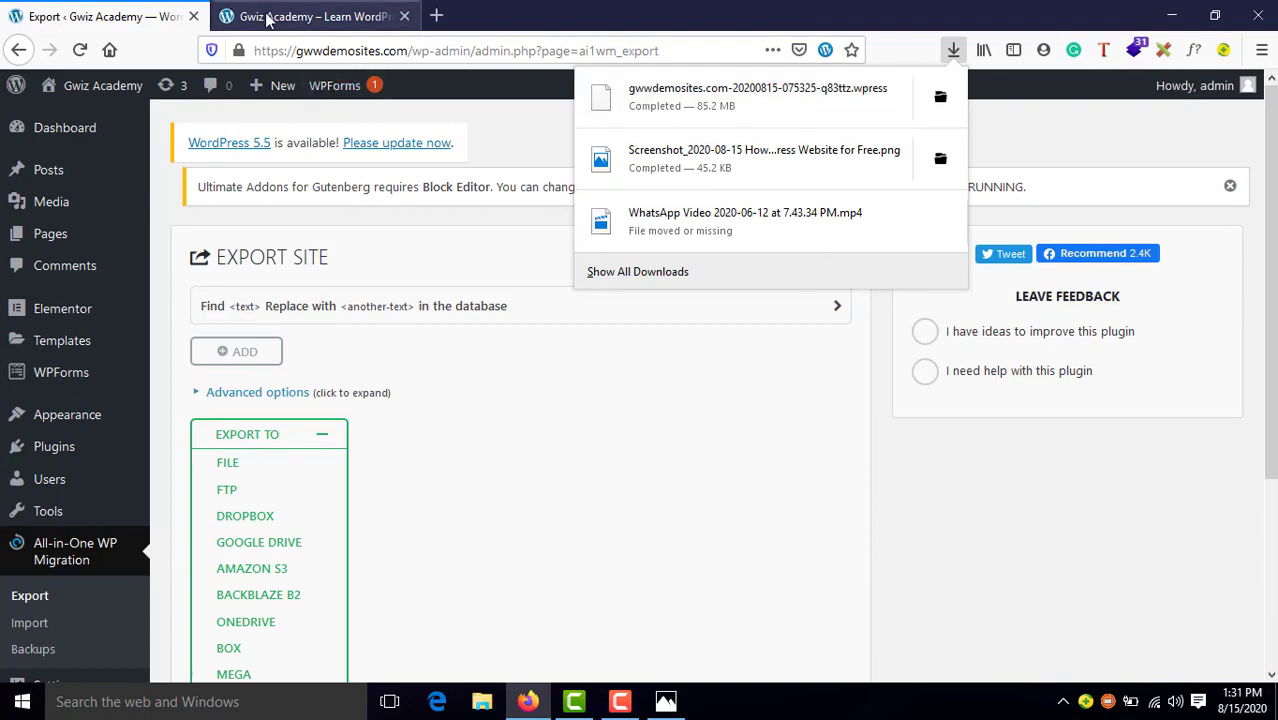
Step: Review the live site's home page and its navigation links in the other browser tab
{"action": "left_click", "coordinate": [300, 16]}
{"action": "scroll", "coordinate": [488, 210], "scroll_direction": "down", "scroll_amount": 1}
{"action": "scroll", "coordinate": [488, 213], "scroll_direction": "down", "scroll_amount": 15}
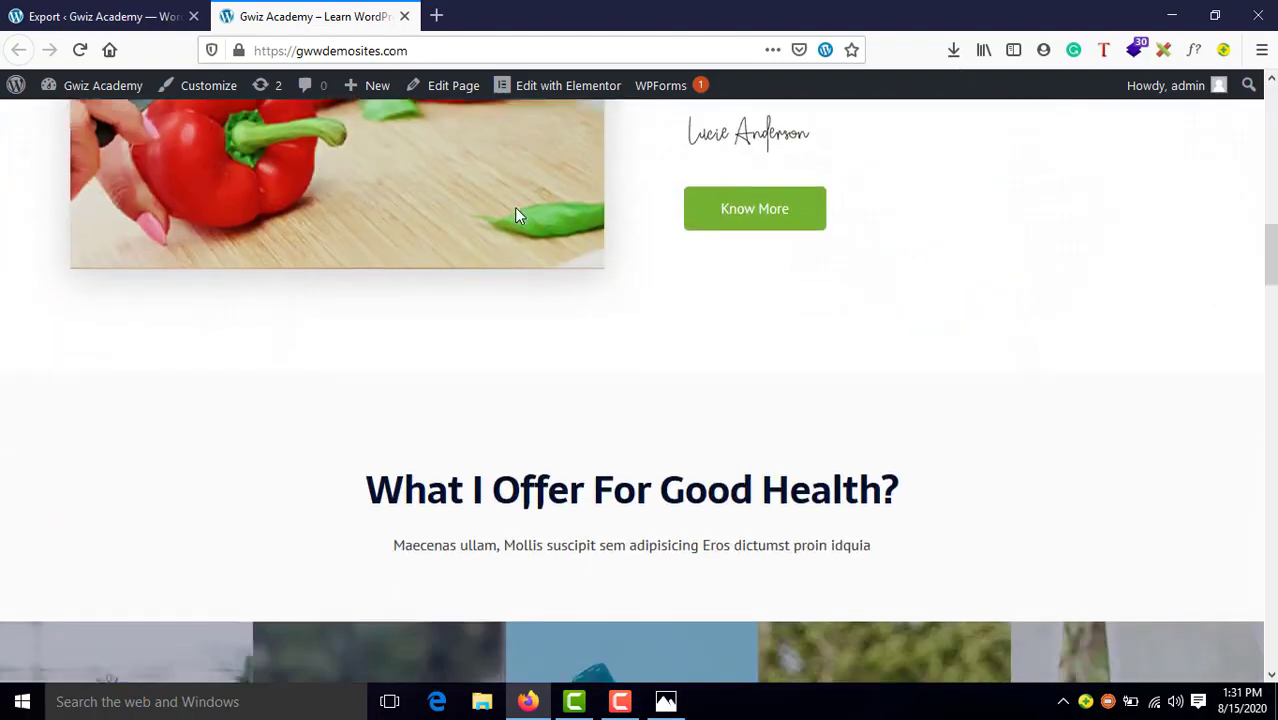
{"action": "scroll", "coordinate": [497, 213], "scroll_direction": "up", "scroll_amount": 8}
{"action": "scroll", "coordinate": [497, 213], "scroll_direction": "up", "scroll_amount": 10}
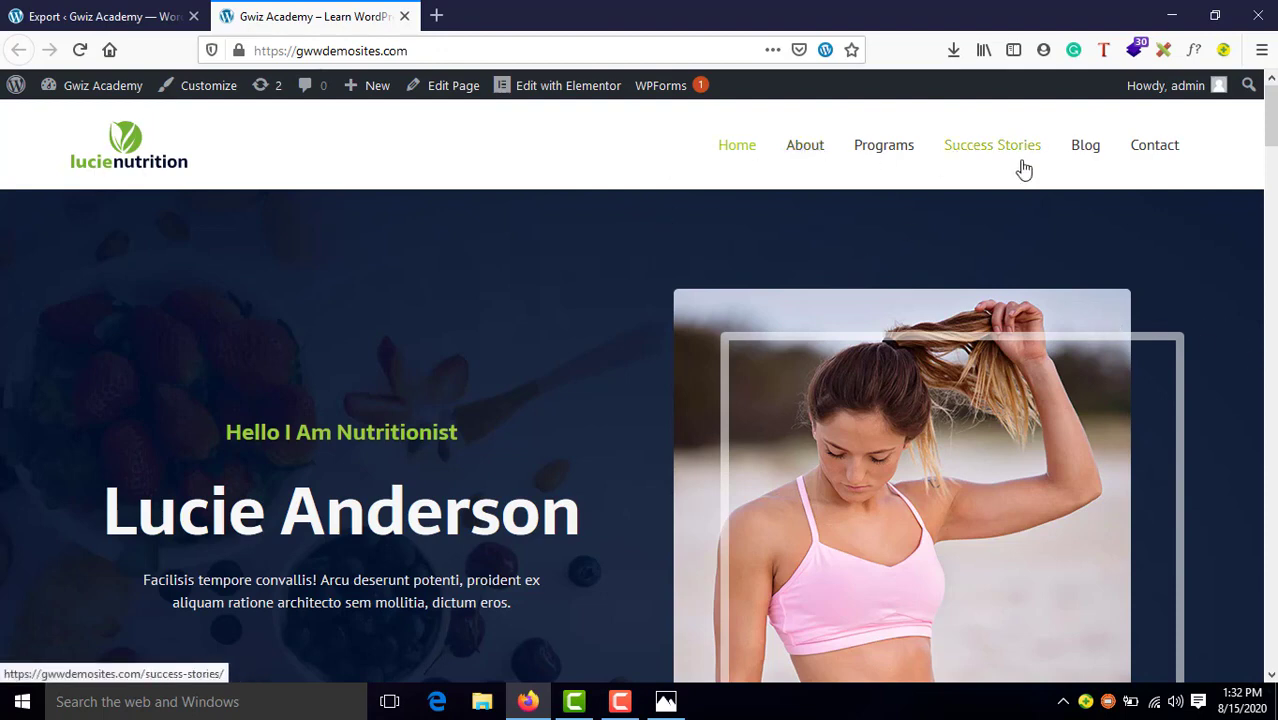
Step: Return to the WordPress admin and move all blog posts to the trash in bulk
{"action": "left_click", "coordinate": [126, 22]}
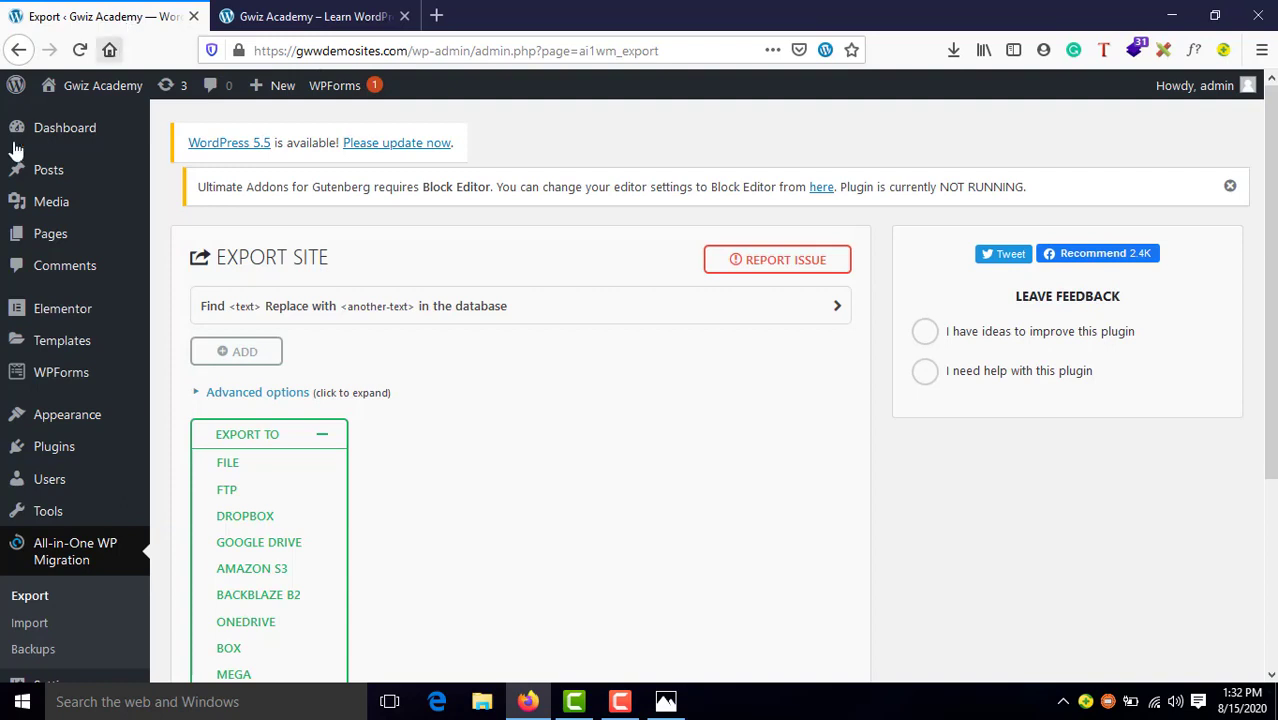
{"action": "mouse_move", "coordinate": [83, 183]}
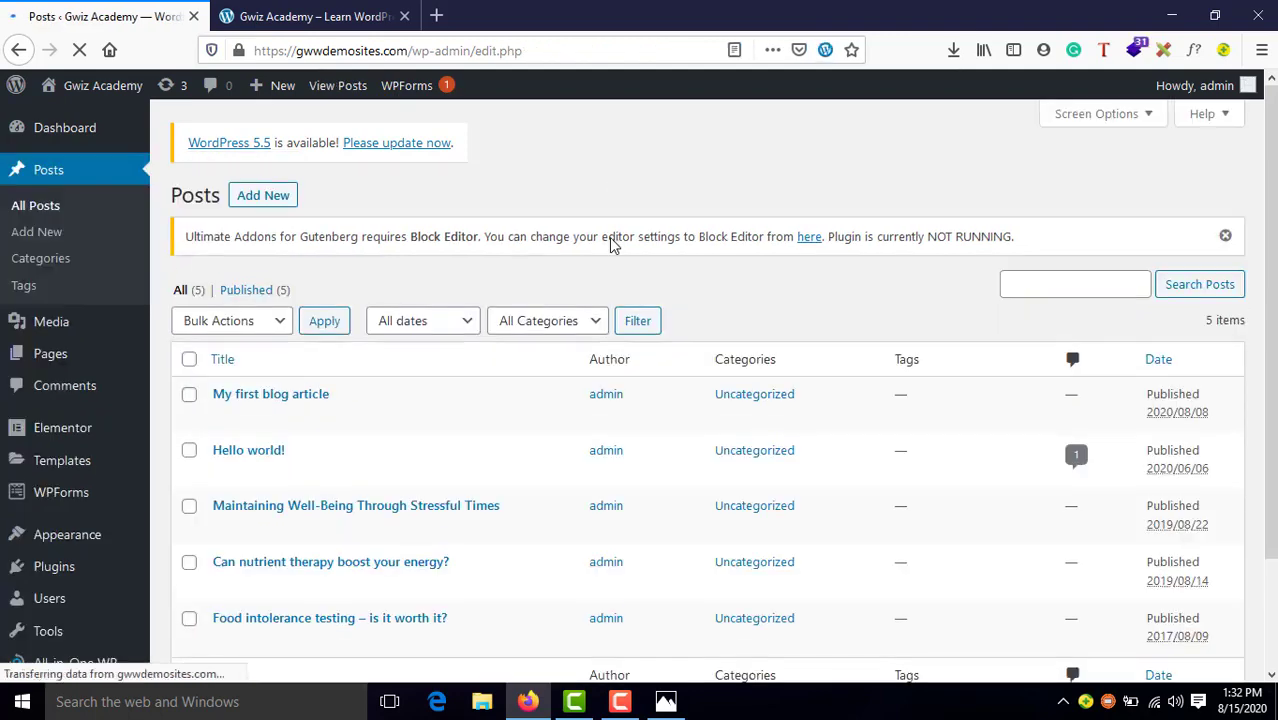
{"action": "scroll", "coordinate": [716, 272], "scroll_direction": "down", "scroll_amount": 2}
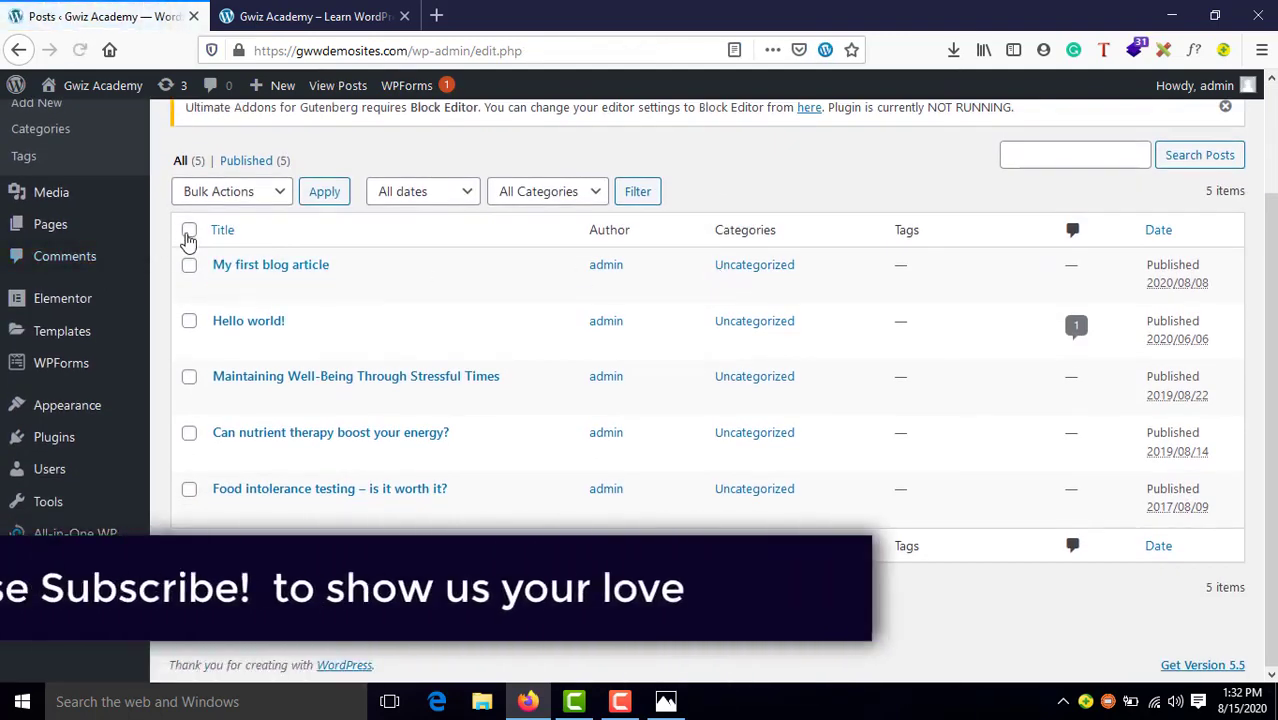
{"action": "left_click", "coordinate": [188, 231]}
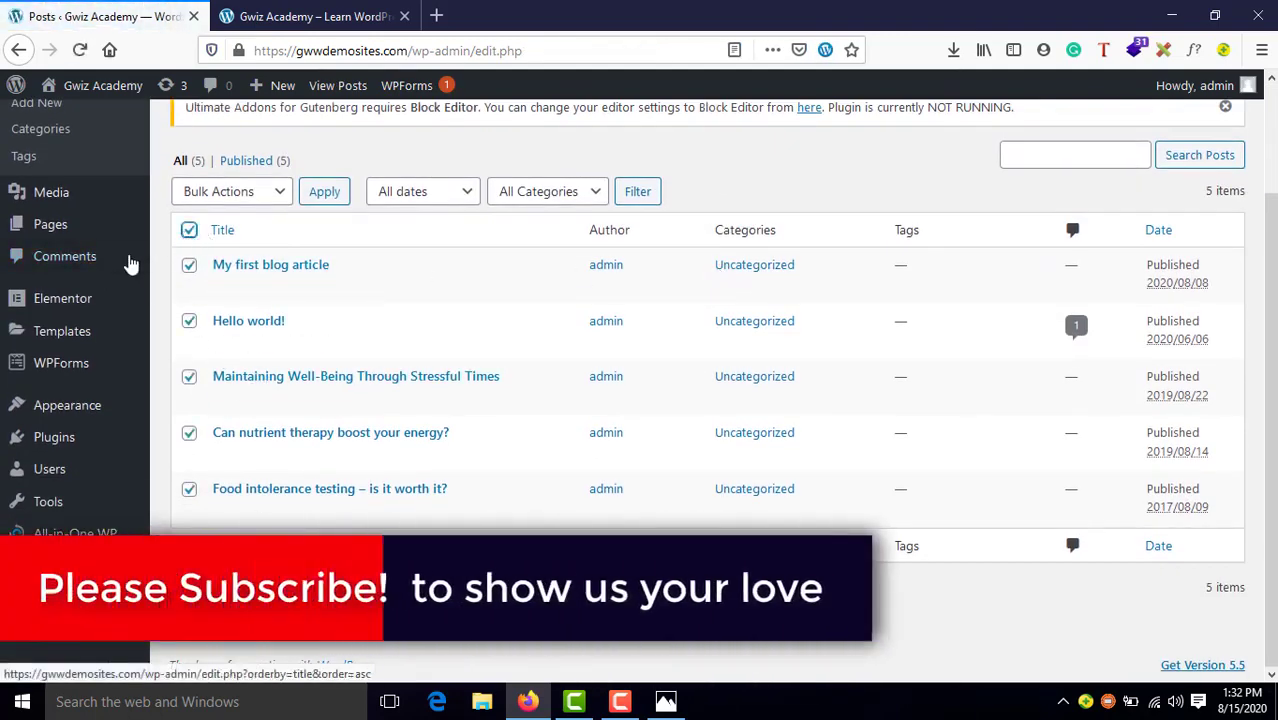
{"action": "left_click", "coordinate": [250, 191]}
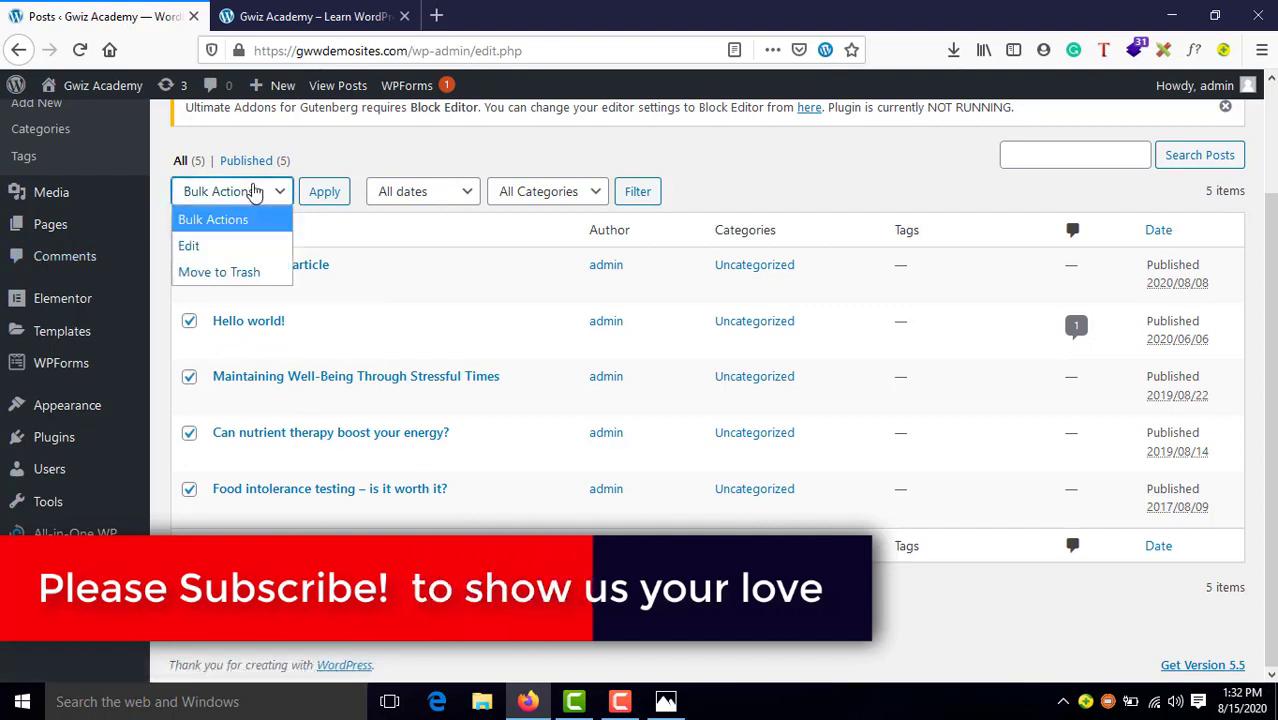
{"action": "left_click", "coordinate": [216, 274]}
{"action": "left_click", "coordinate": [334, 195]}
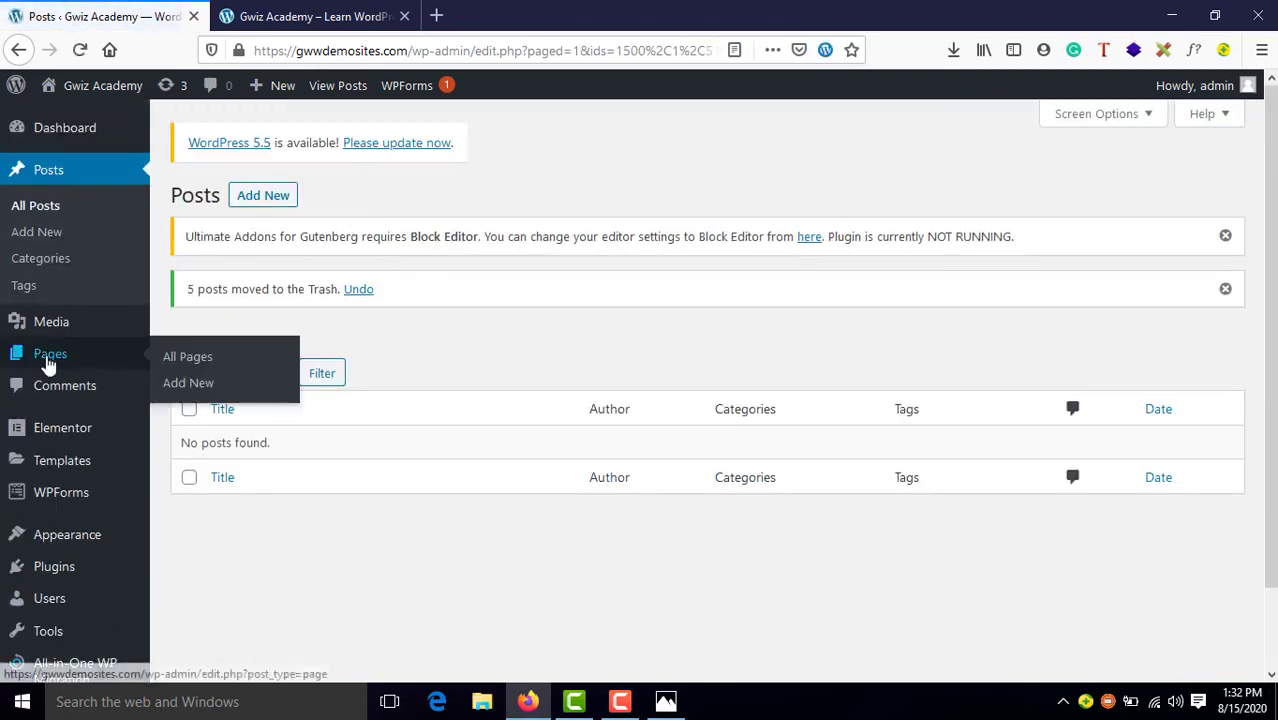
Step: Move the About, About Us, Blog, Contact, Contact Us and front-page Home pages to the trash in bulk
{"action": "left_click", "coordinate": [48, 363]}
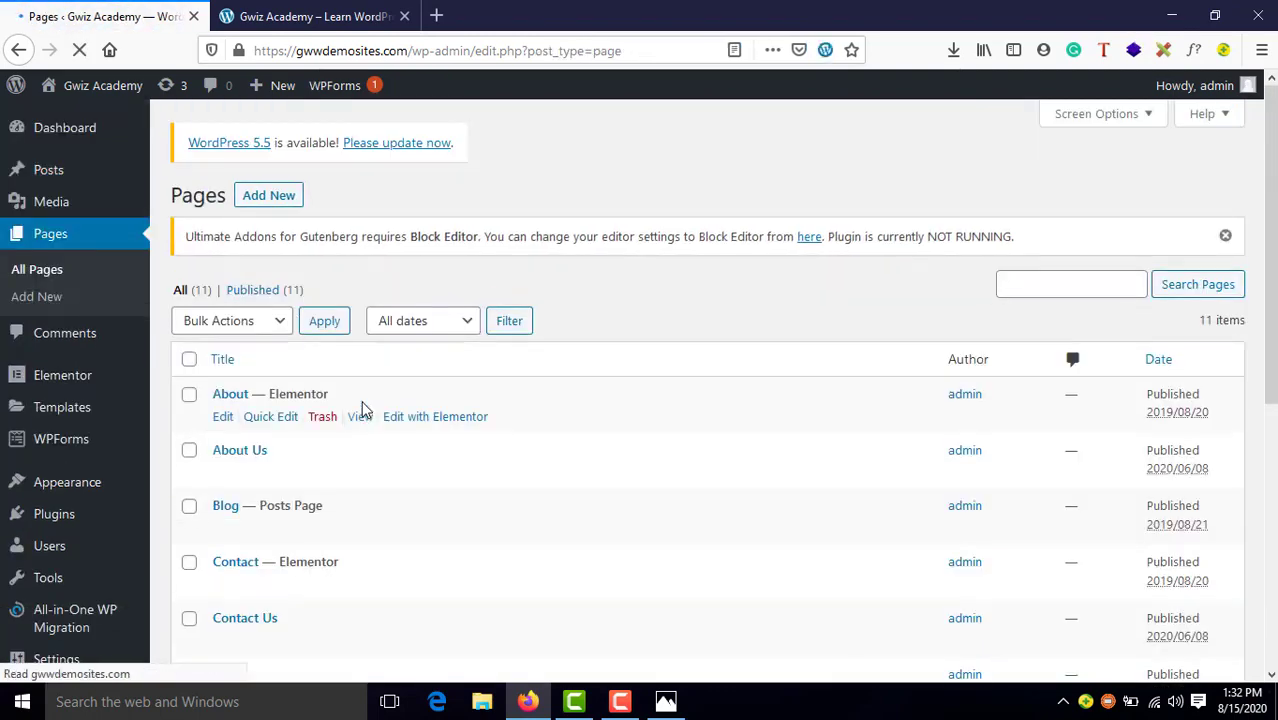
{"action": "scroll", "coordinate": [360, 415], "scroll_direction": "down", "scroll_amount": 5}
{"action": "scroll", "coordinate": [360, 420], "scroll_direction": "up", "scroll_amount": 4}
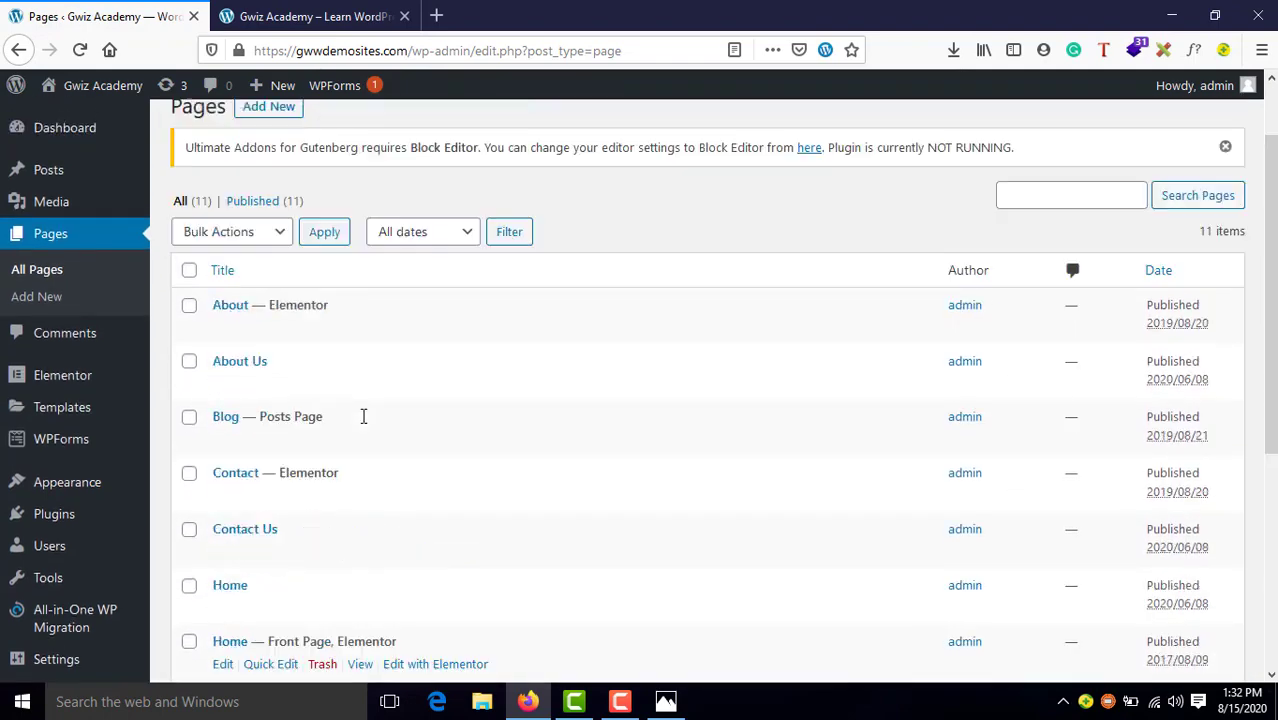
{"action": "scroll", "coordinate": [363, 416], "scroll_direction": "up", "scroll_amount": 2}
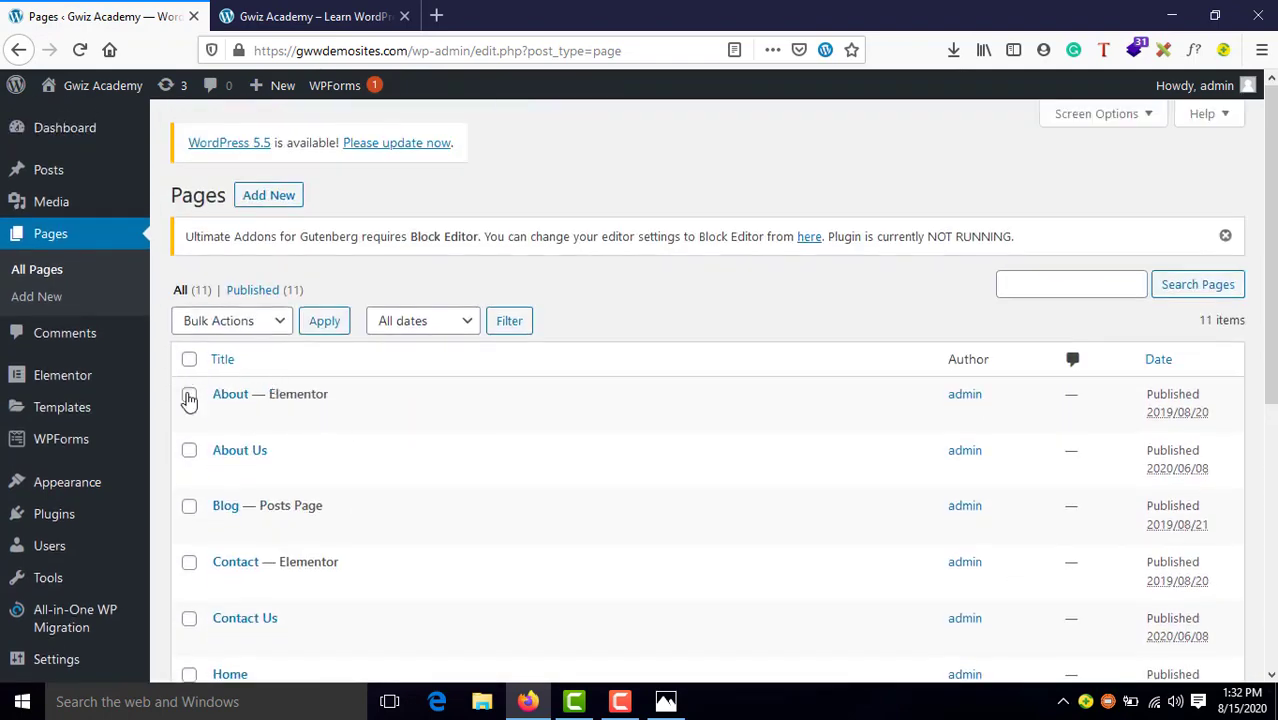
{"action": "mouse_move", "coordinate": [203, 401]}
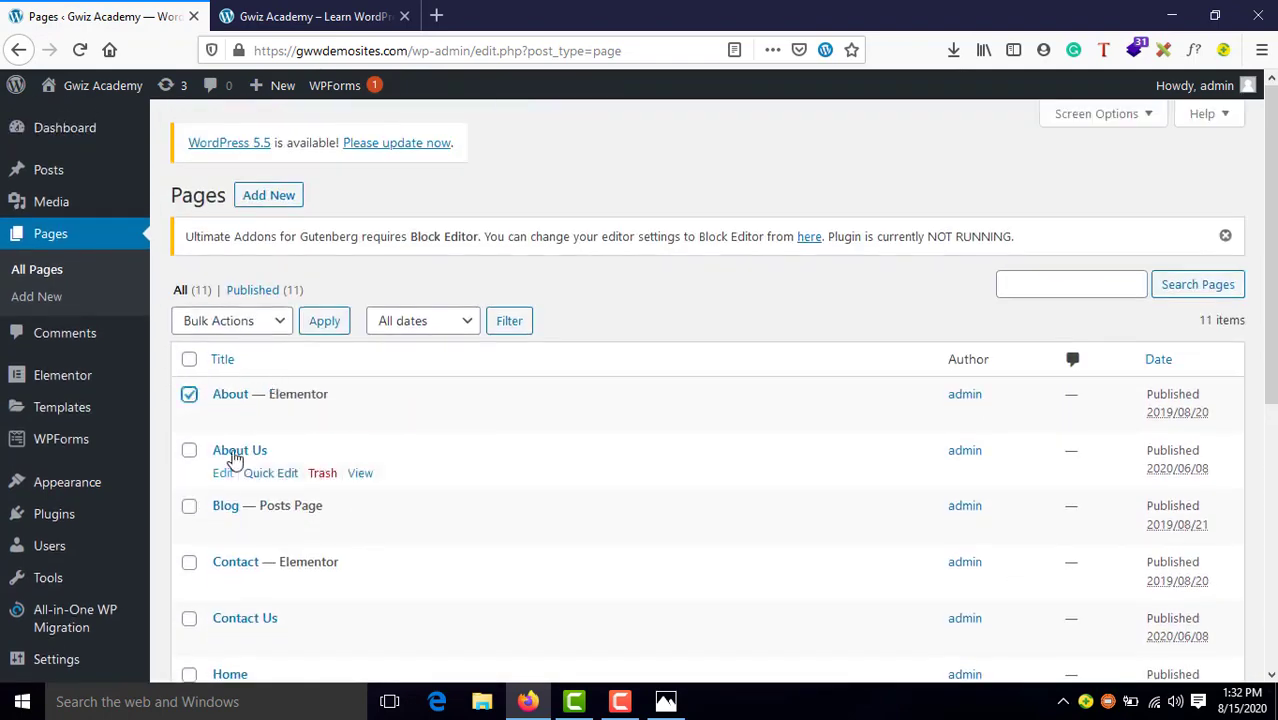
{"action": "scroll", "coordinate": [225, 450], "scroll_direction": "down", "scroll_amount": 3}
{"action": "left_click", "coordinate": [189, 165]}
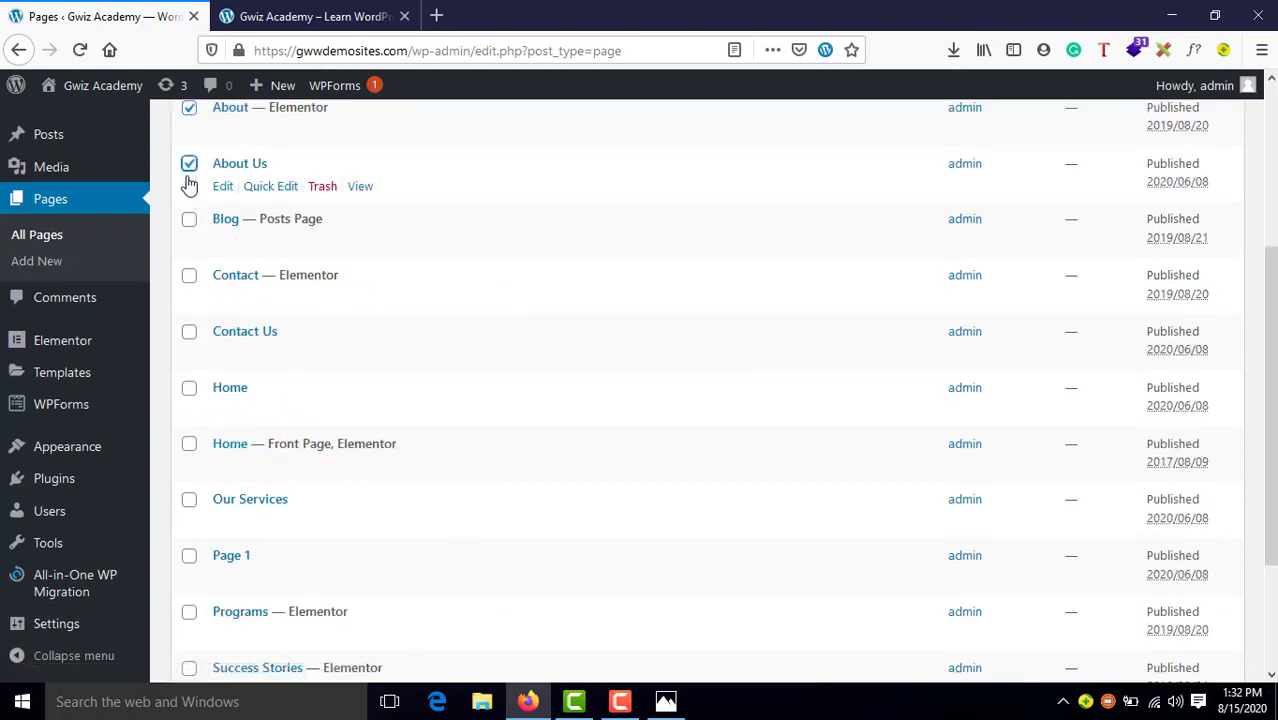
{"action": "mouse_move", "coordinate": [198, 282]}
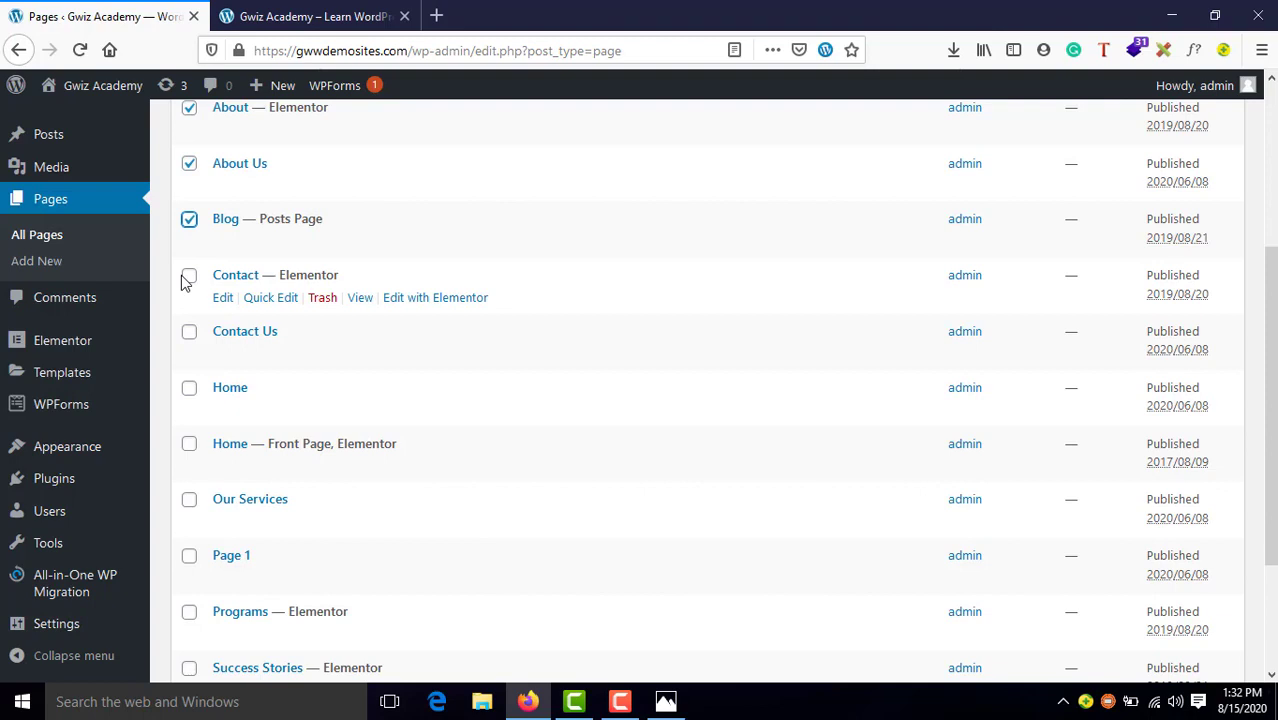
{"action": "left_click", "coordinate": [189, 277]}
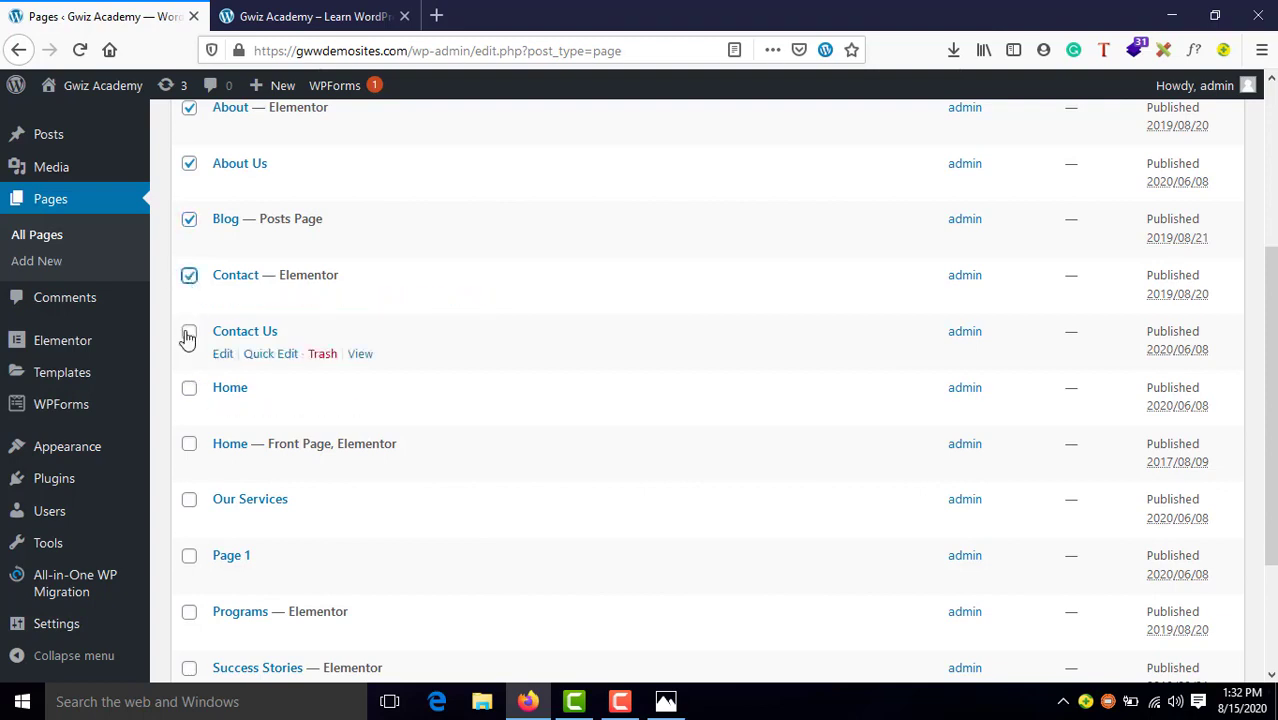
{"action": "left_click", "coordinate": [189, 334]}
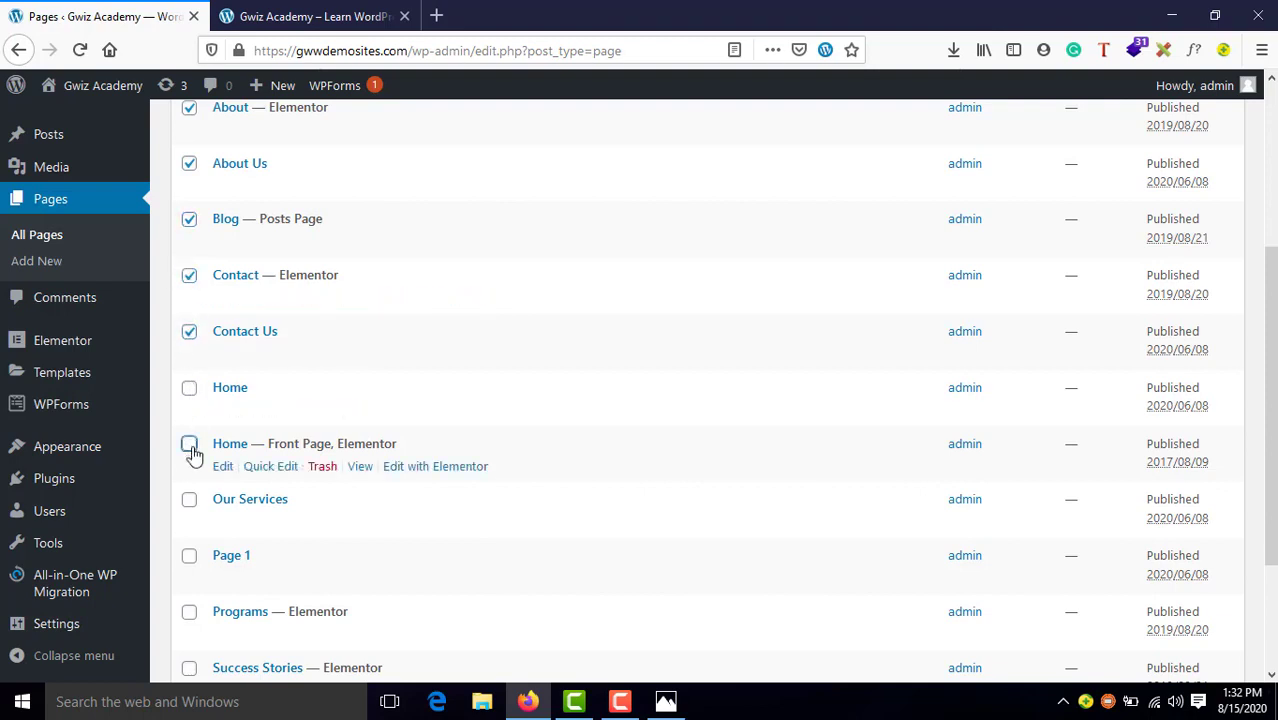
{"action": "left_click", "coordinate": [190, 447]}
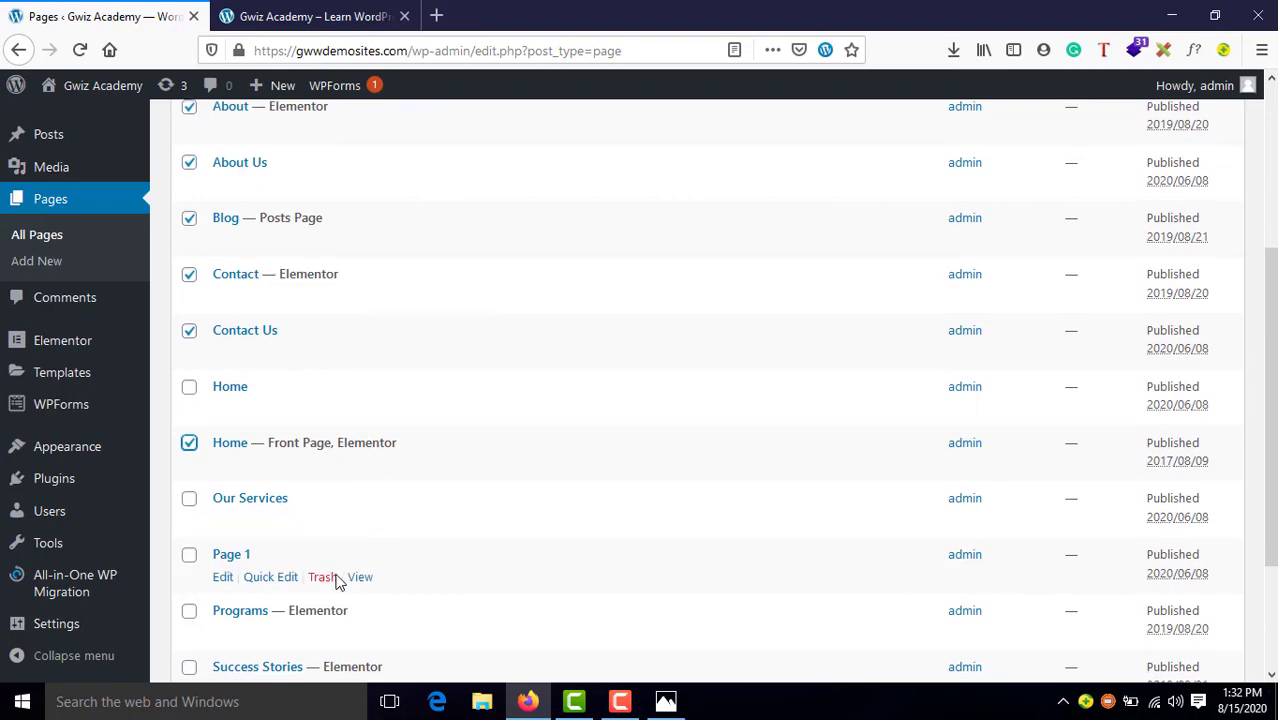
{"action": "scroll", "coordinate": [337, 583], "scroll_direction": "down", "scroll_amount": 2}
{"action": "scroll", "coordinate": [337, 585], "scroll_direction": "up", "scroll_amount": 5}
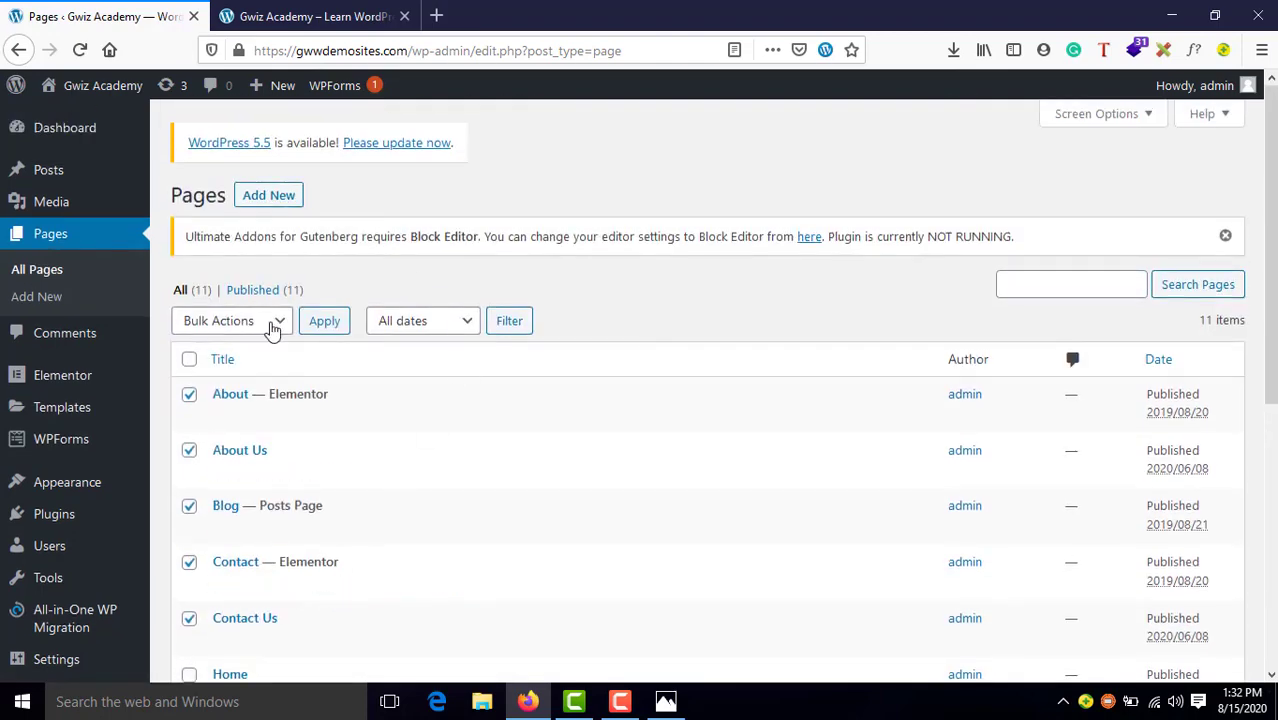
{"action": "left_click", "coordinate": [272, 328]}
{"action": "left_click", "coordinate": [233, 403]}
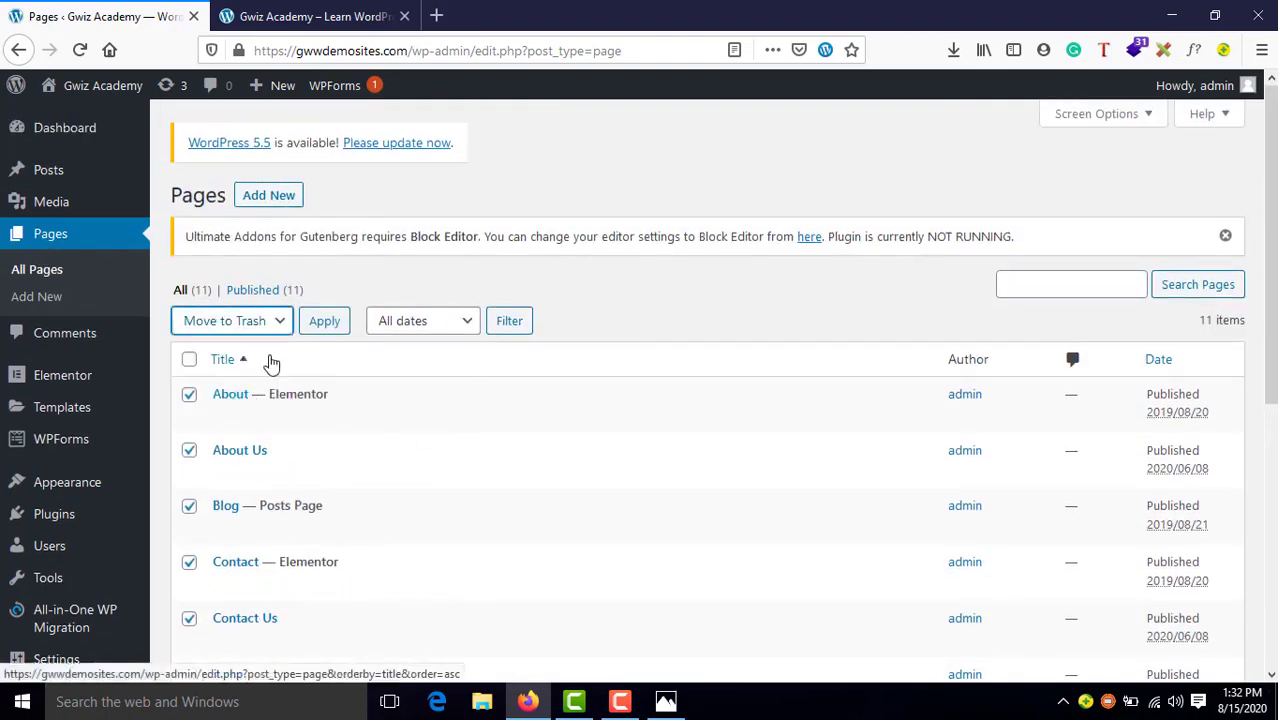
{"action": "left_click", "coordinate": [326, 322]}
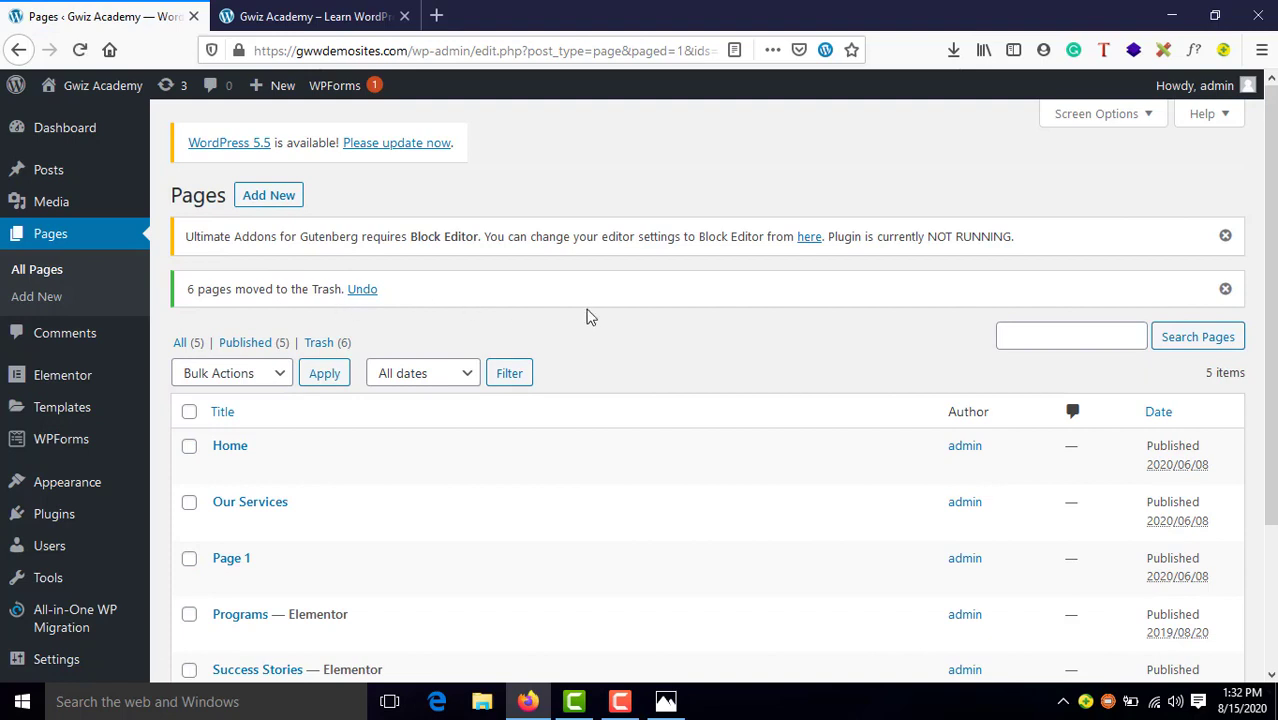
Step: Load the live site from the admin area and close the extra tab holding the older home page view
{"action": "mouse_move", "coordinate": [88, 86]}
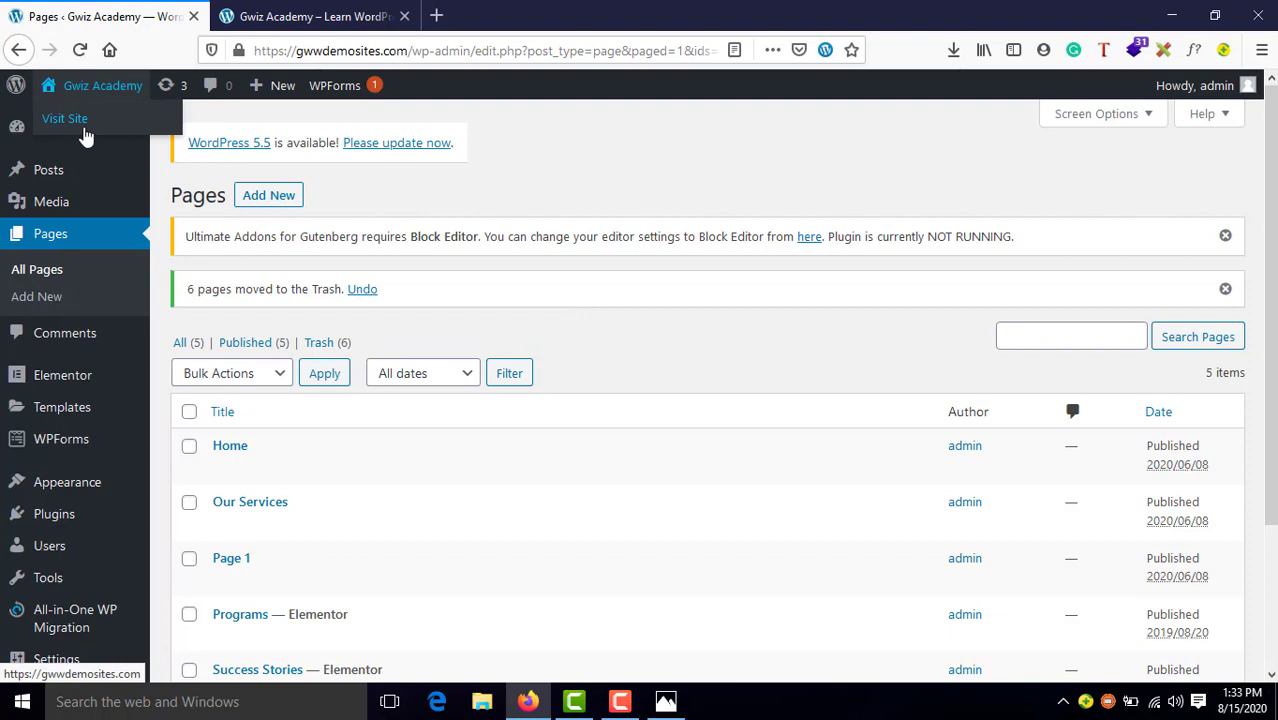
{"action": "left_click", "coordinate": [59, 134]}
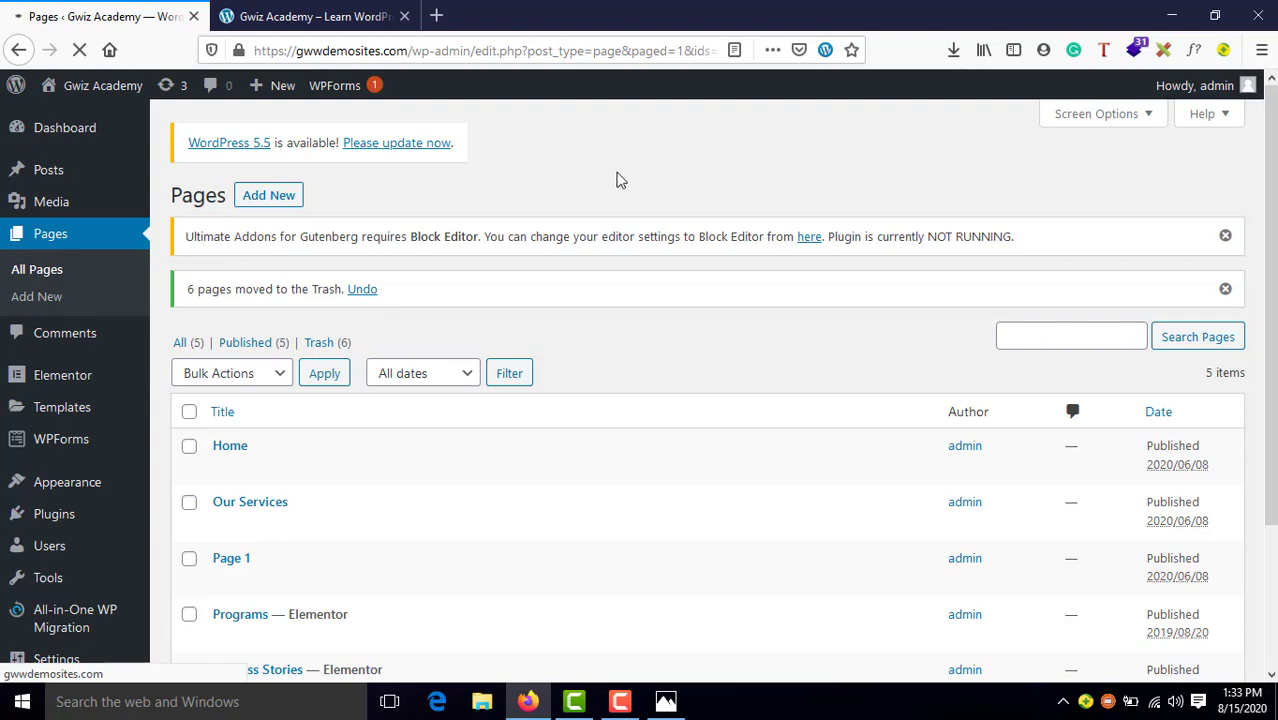
{"action": "left_click", "coordinate": [310, 16]}
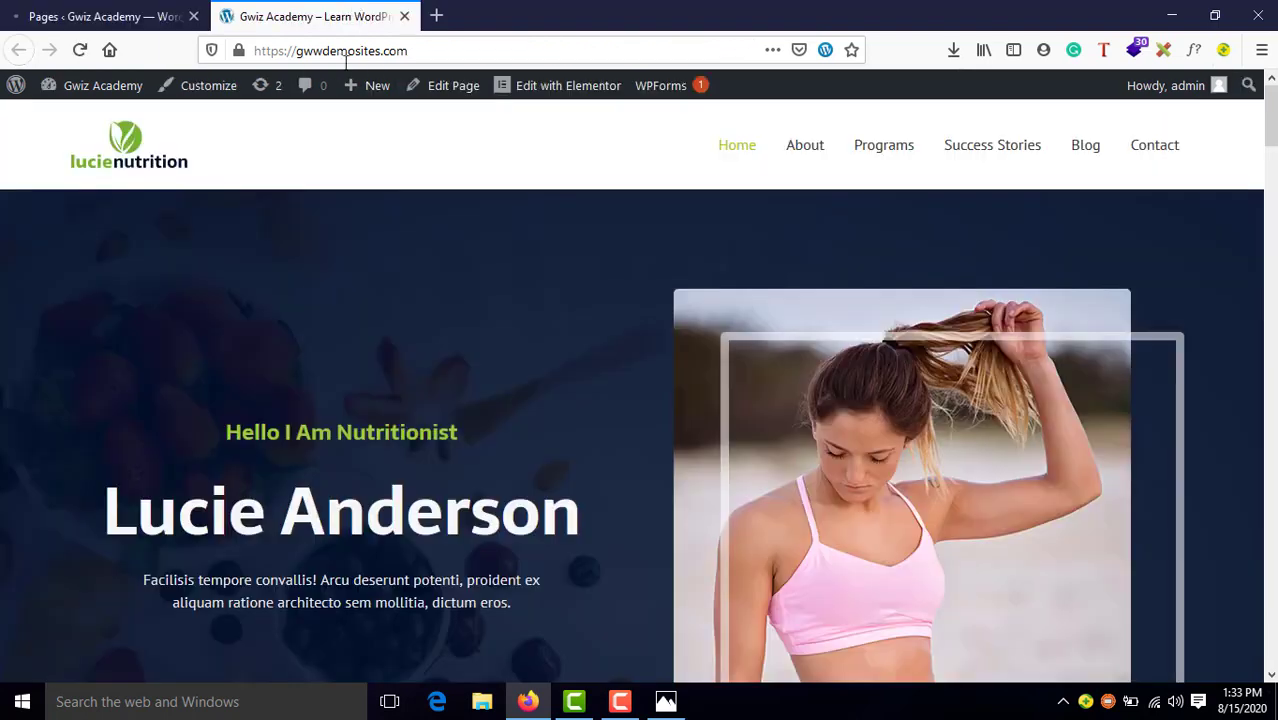
{"action": "left_click", "coordinate": [89, 53]}
{"action": "left_click", "coordinate": [404, 16]}
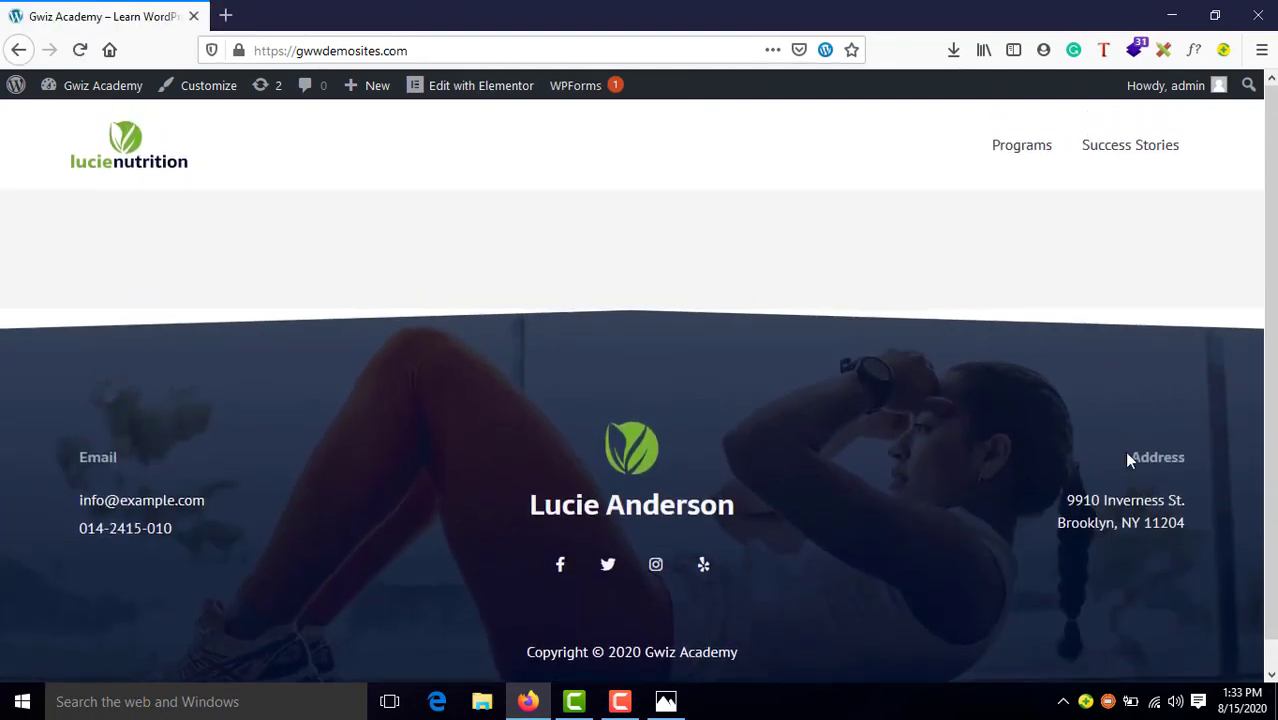
Step: Look through the live site's Programs and Success Stories pages and check the .wpress backup among the recent downloads
{"action": "left_click", "coordinate": [1024, 146]}
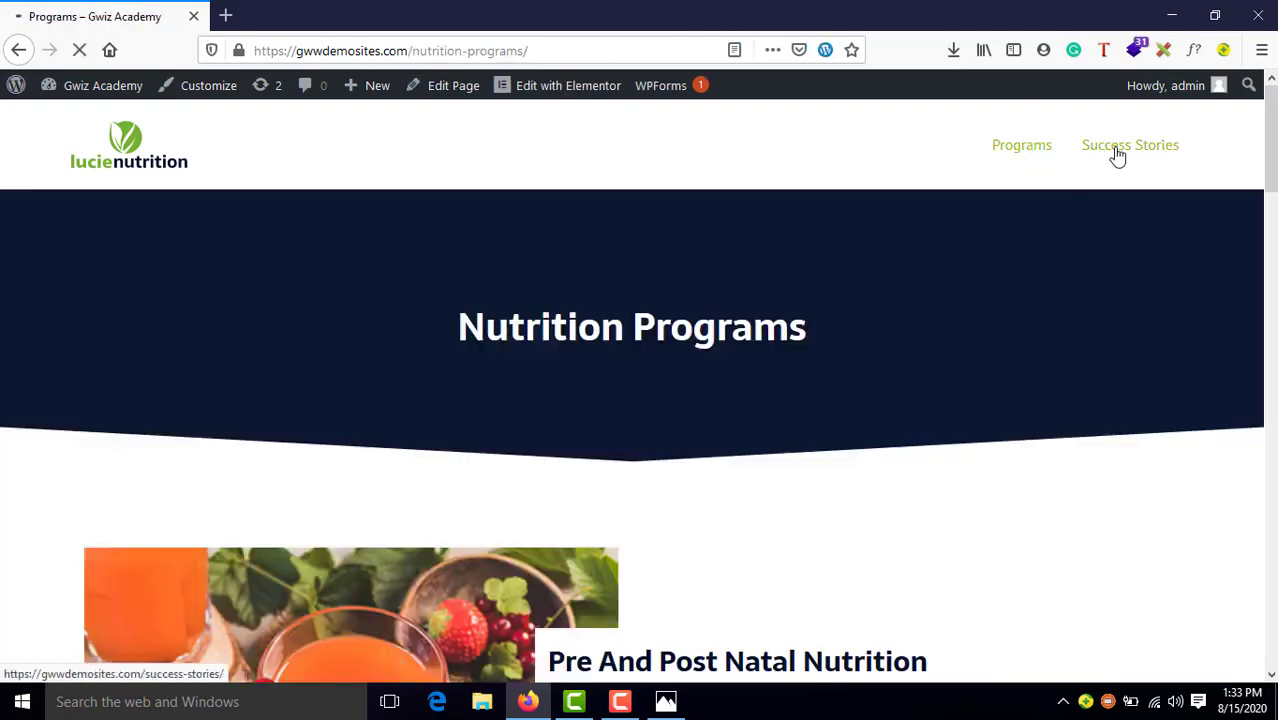
{"action": "left_click", "coordinate": [1117, 155]}
{"action": "scroll", "coordinate": [1071, 415], "scroll_direction": "down", "scroll_amount": 5}
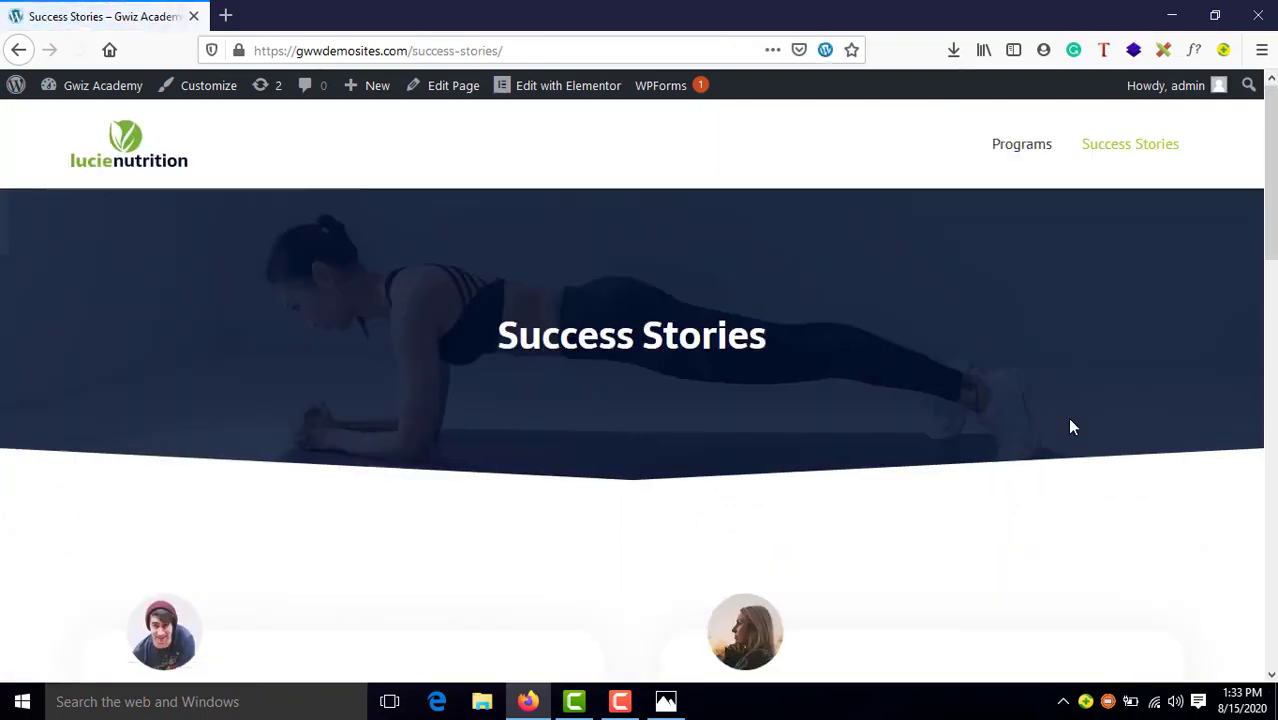
{"action": "scroll", "coordinate": [1070, 427], "scroll_direction": "down", "scroll_amount": 15}
{"action": "scroll", "coordinate": [1072, 428], "scroll_direction": "up", "scroll_amount": 15}
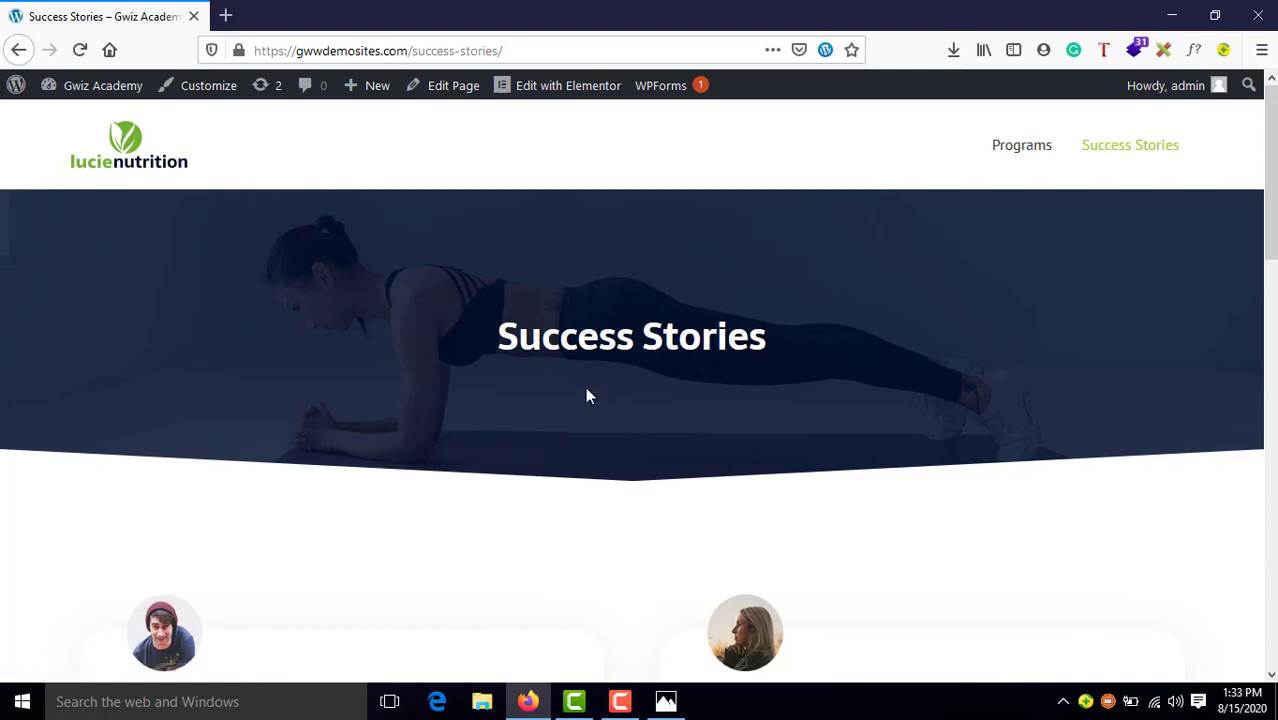
{"action": "left_click", "coordinate": [953, 50]}
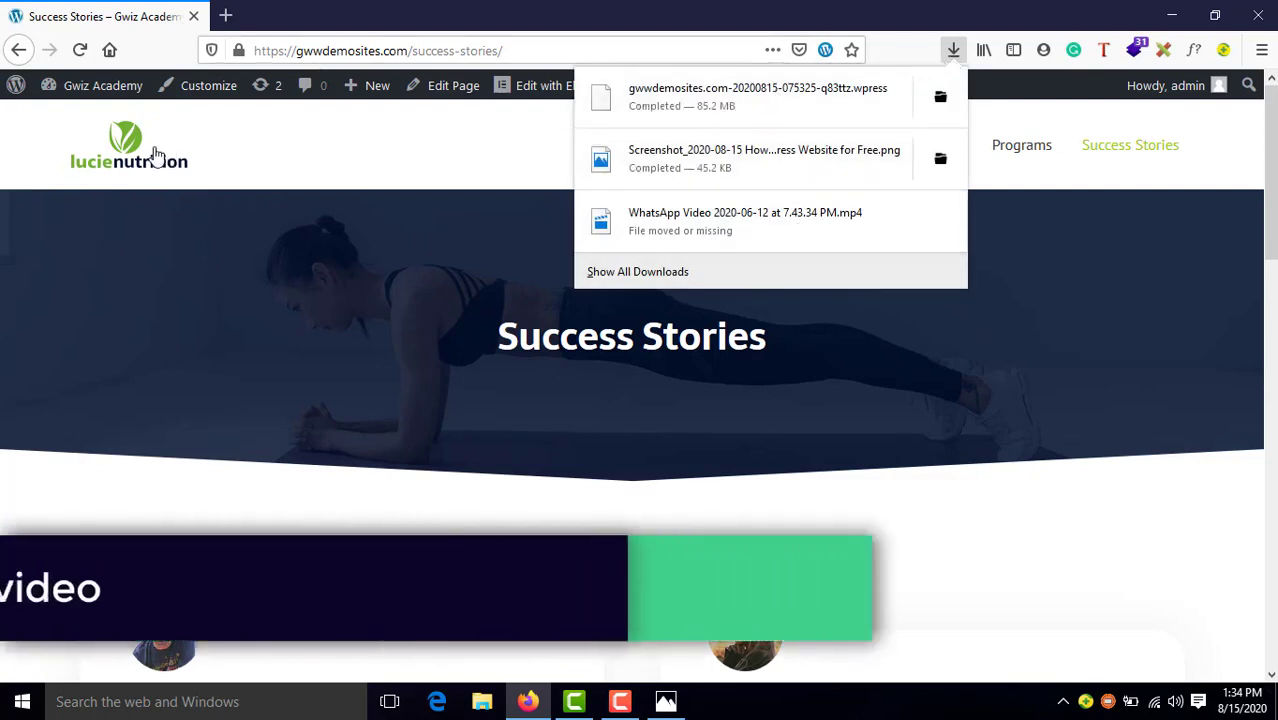
Step: Return to the WordPress dashboard and open the All-in-One WP Migration import page
{"action": "mouse_move", "coordinate": [100, 93]}
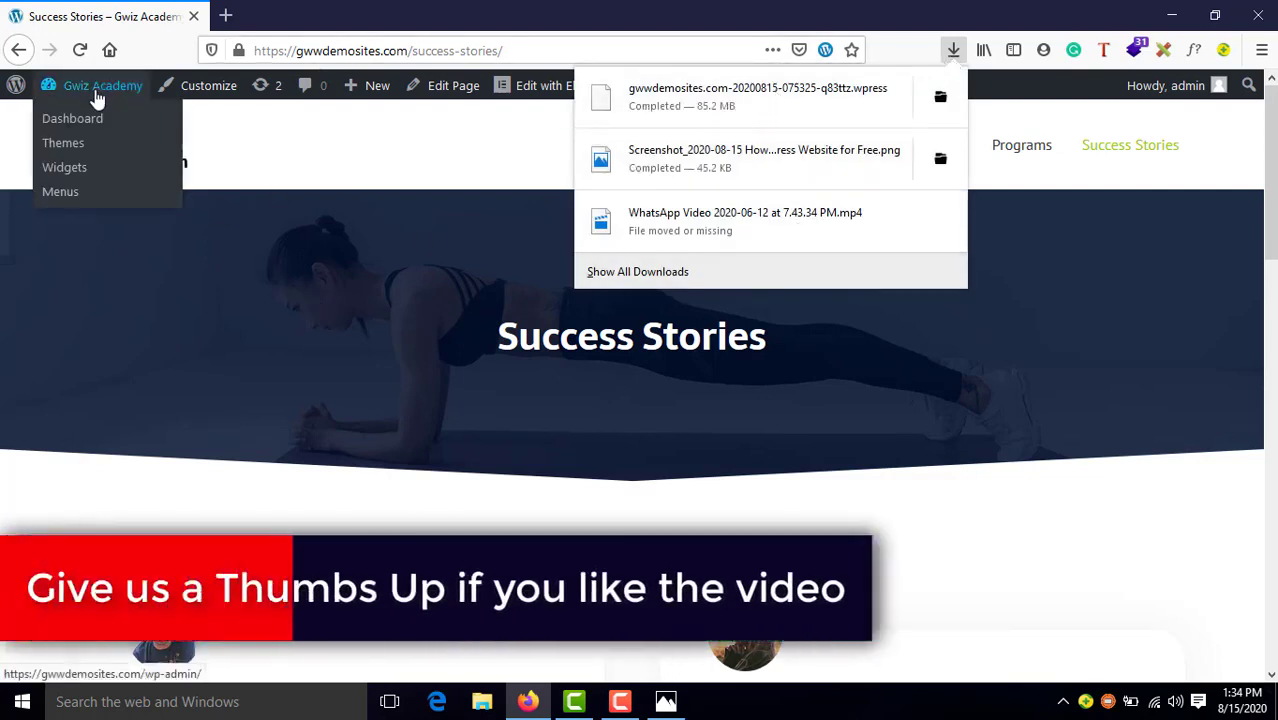
{"action": "left_click", "coordinate": [85, 128]}
{"action": "left_click", "coordinate": [85, 128]}
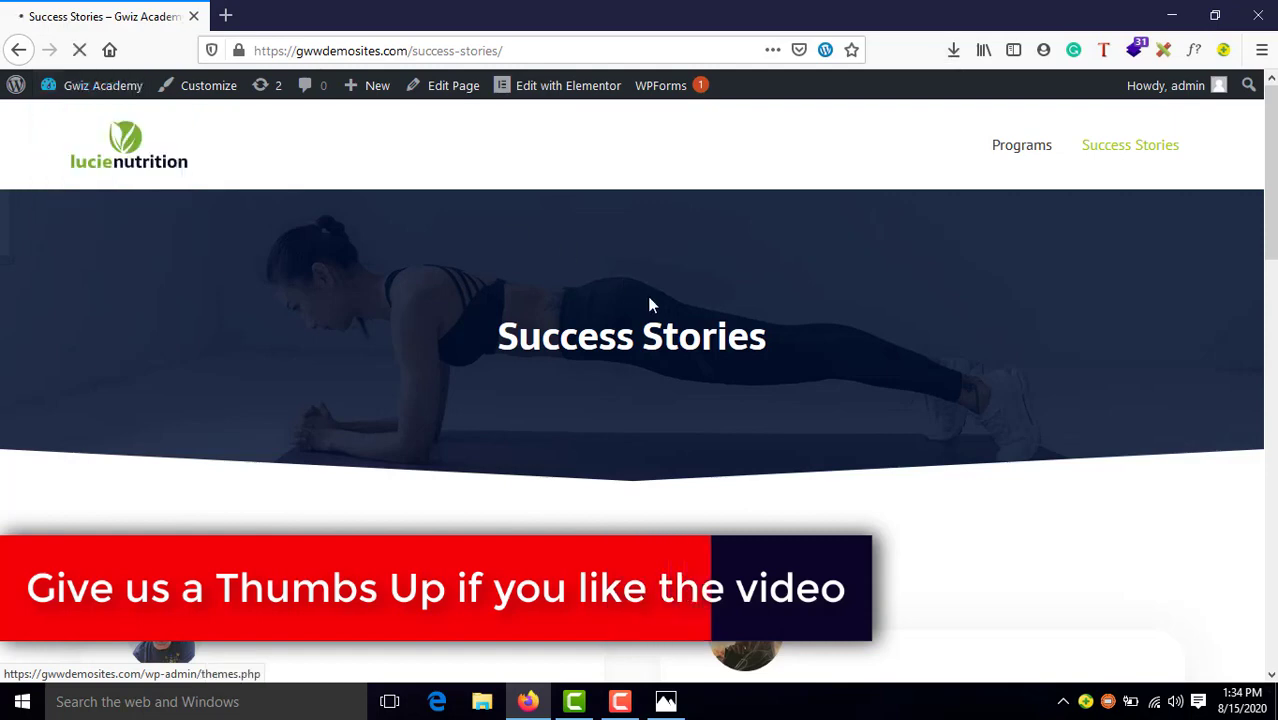
{"action": "scroll", "coordinate": [447, 343], "scroll_direction": "down", "scroll_amount": 4}
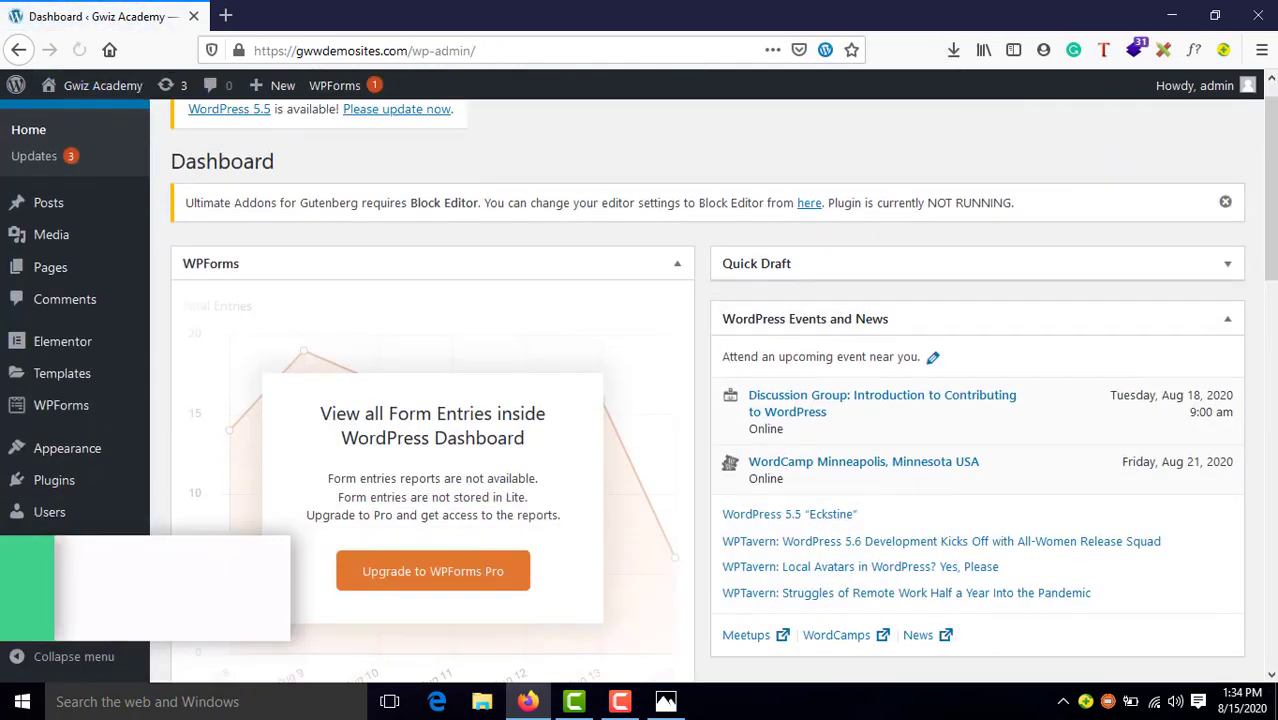
{"action": "mouse_move", "coordinate": [36, 578]}
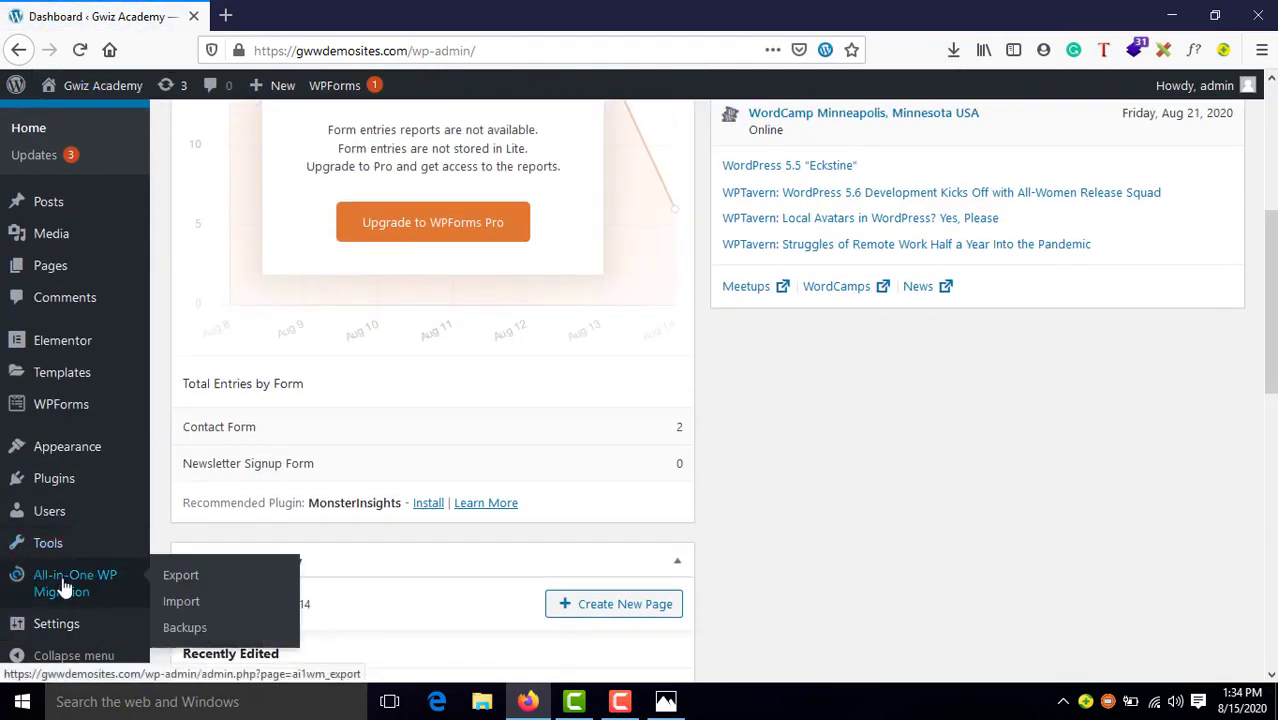
{"action": "left_click", "coordinate": [176, 604]}
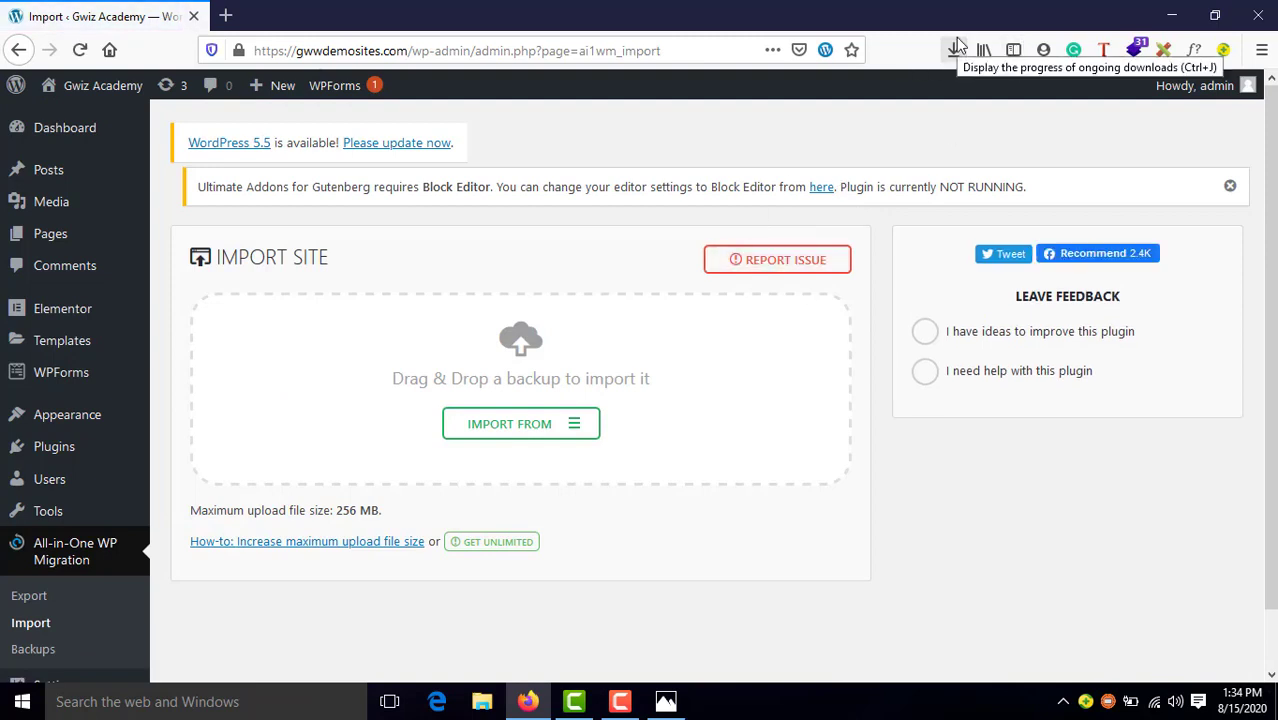
{"action": "left_click", "coordinate": [555, 432]}
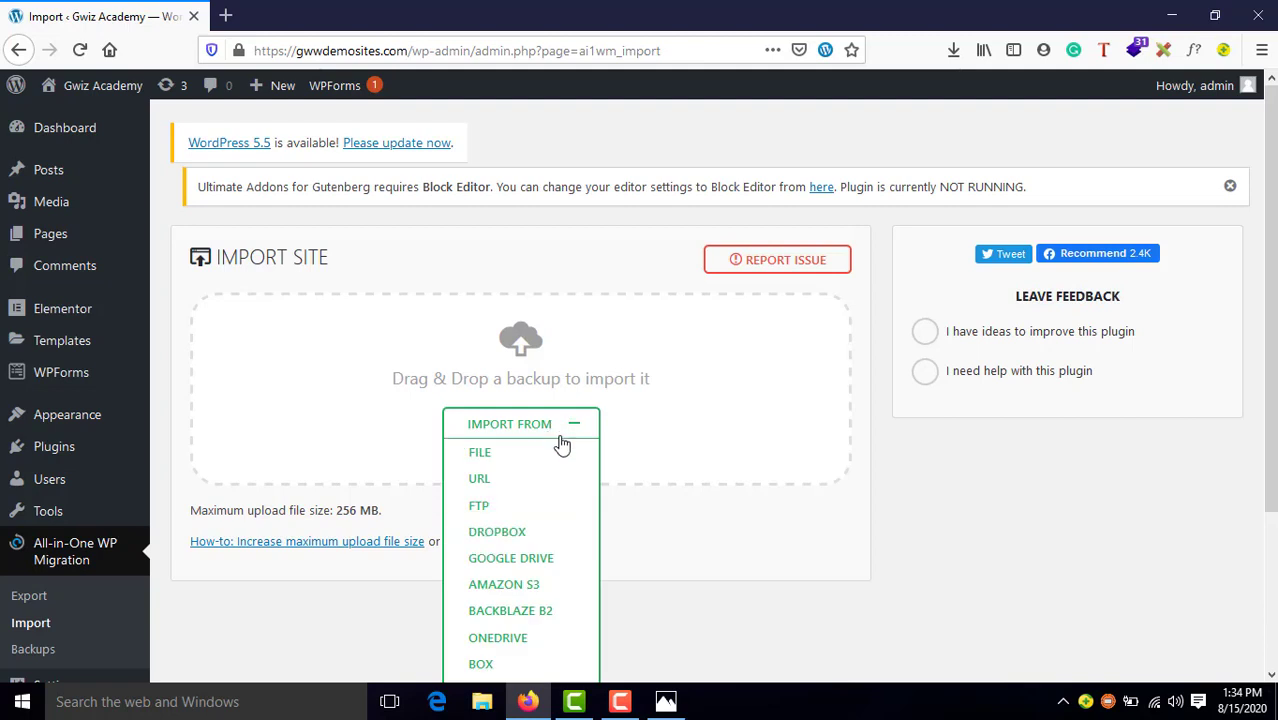
{"action": "left_click", "coordinate": [505, 455]}
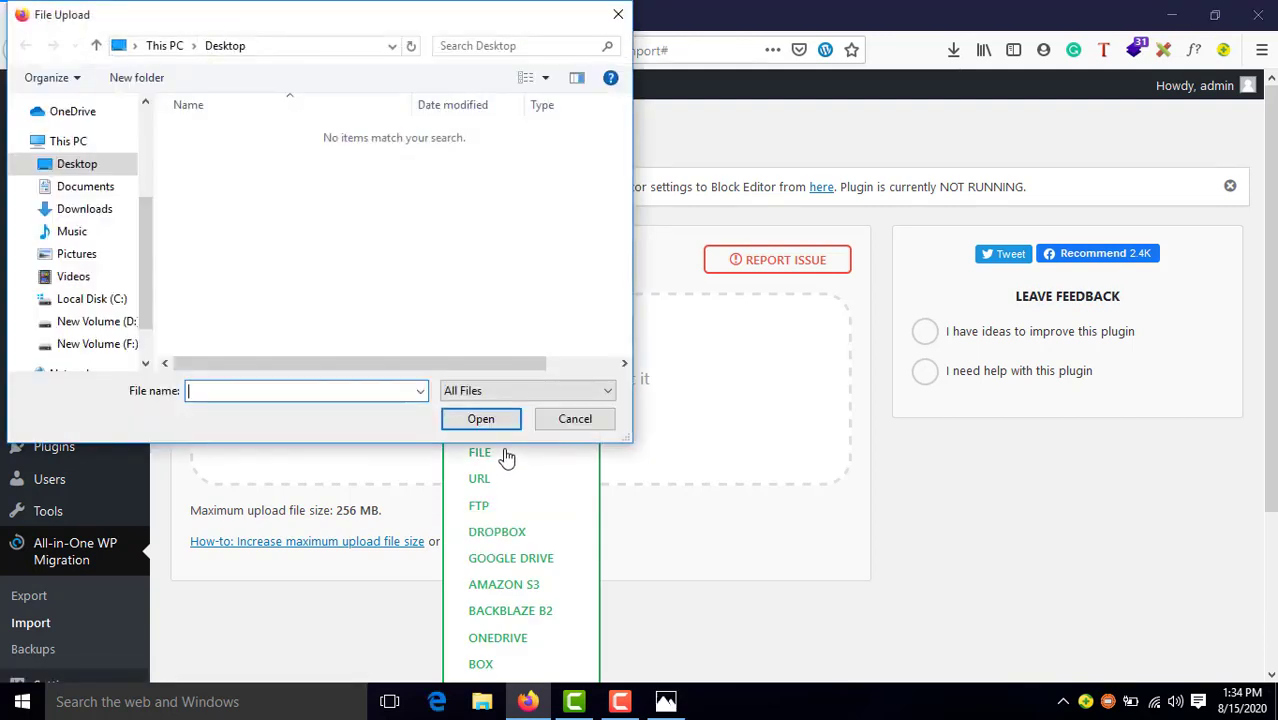
{"action": "left_click", "coordinate": [100, 212]}
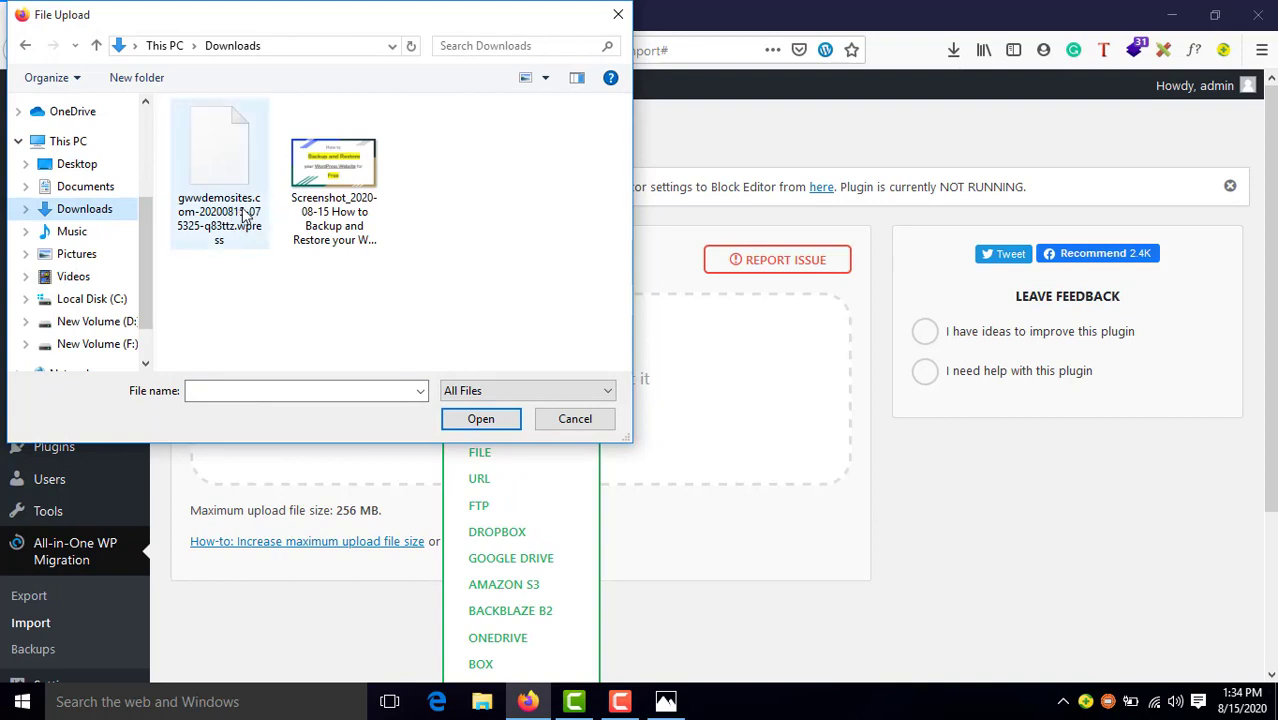
{"action": "left_click", "coordinate": [238, 183]}
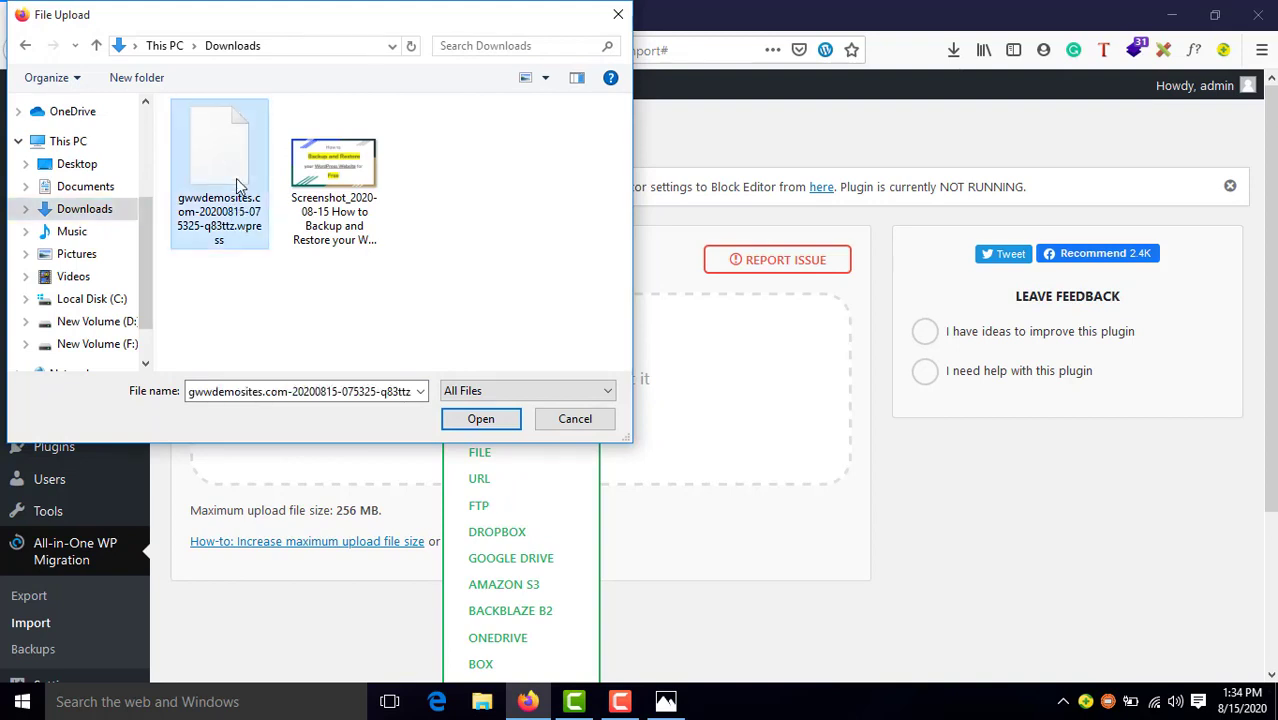
{"action": "left_click", "coordinate": [478, 422]}
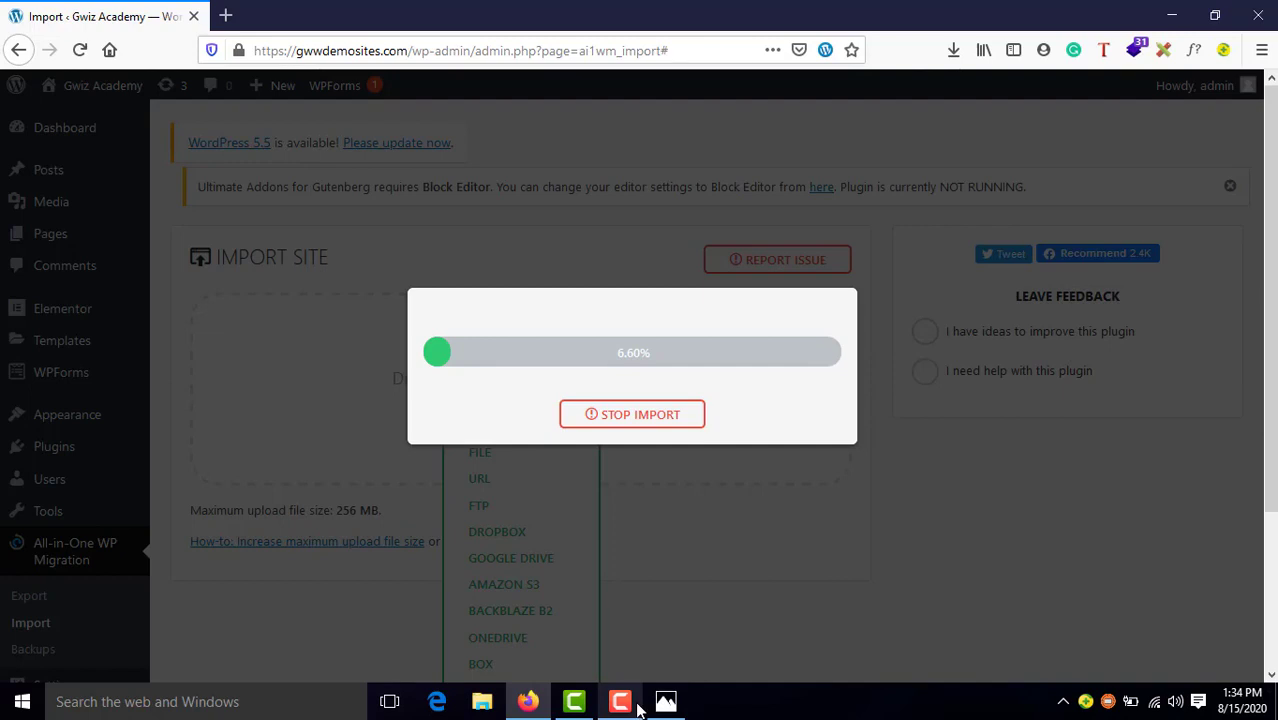
{"action": "left_click", "coordinate": [639, 660]}
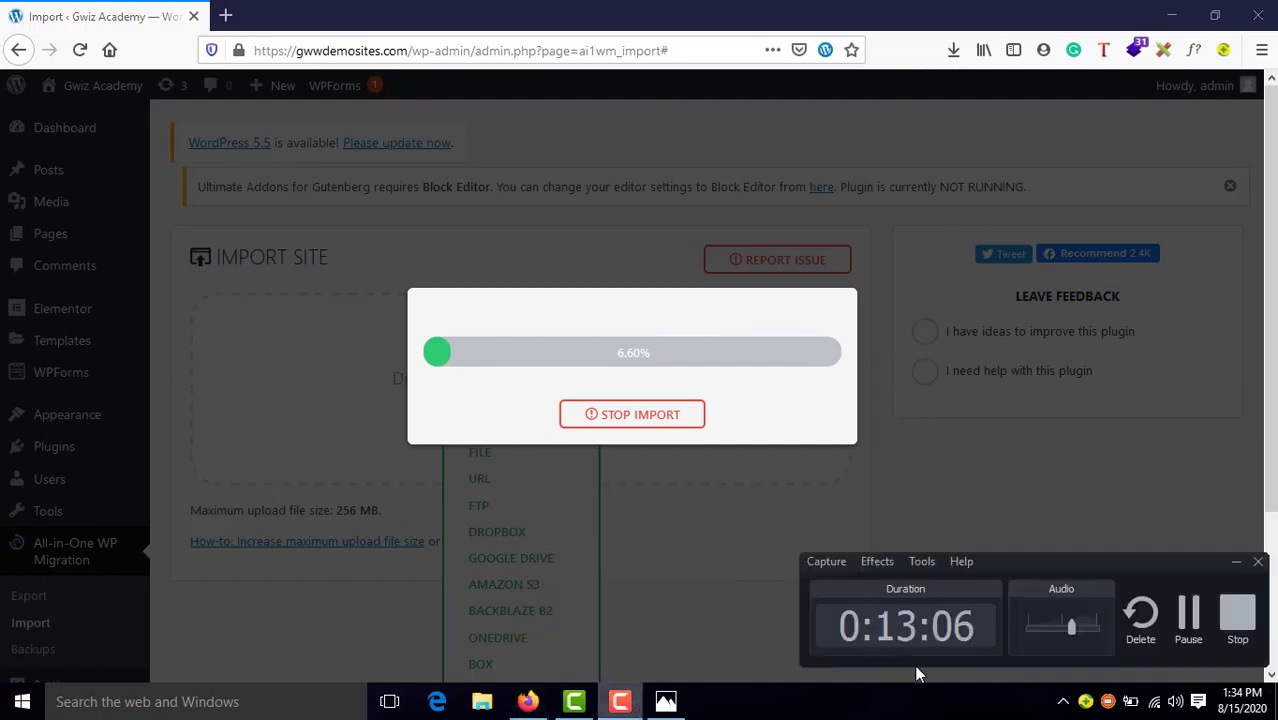
{"action": "left_click", "coordinate": [1190, 625]}
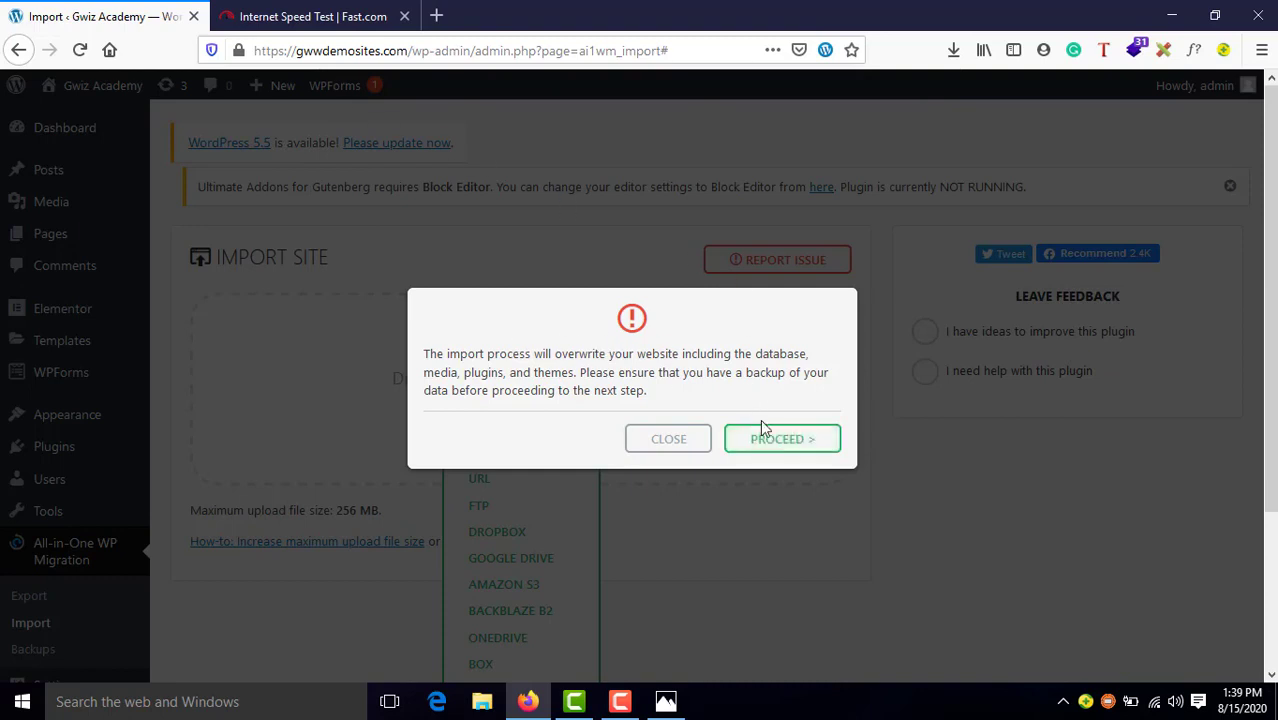
Step: Approve overwriting the website and finish the import, opening the link for saving the permalinks structure along the way
{"action": "left_click", "coordinate": [792, 440]}
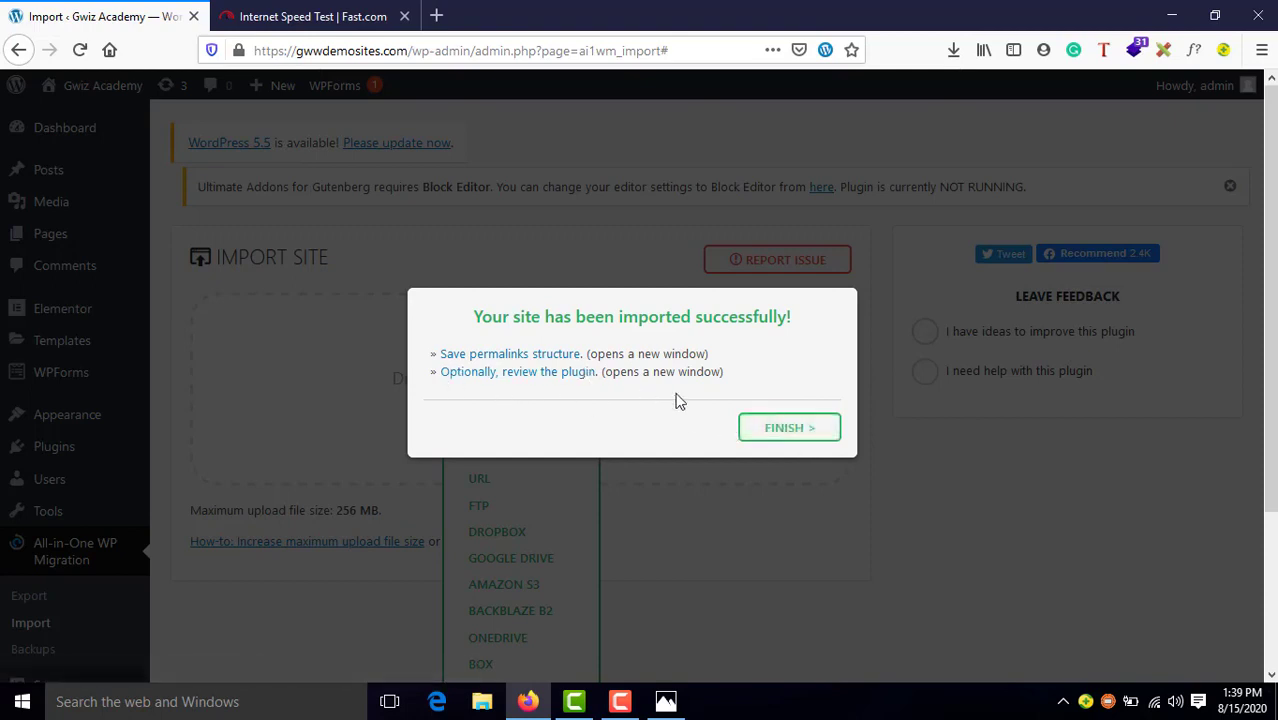
{"action": "left_click", "coordinate": [483, 357]}
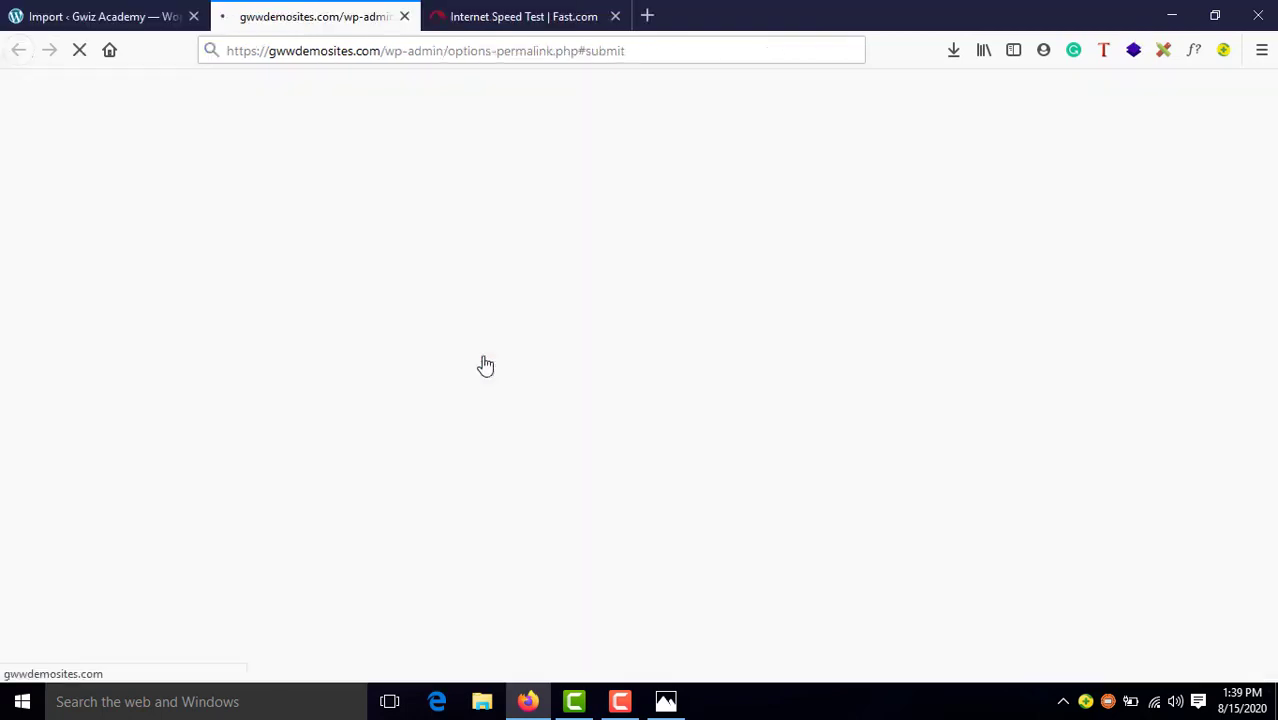
{"action": "left_click", "coordinate": [74, 8]}
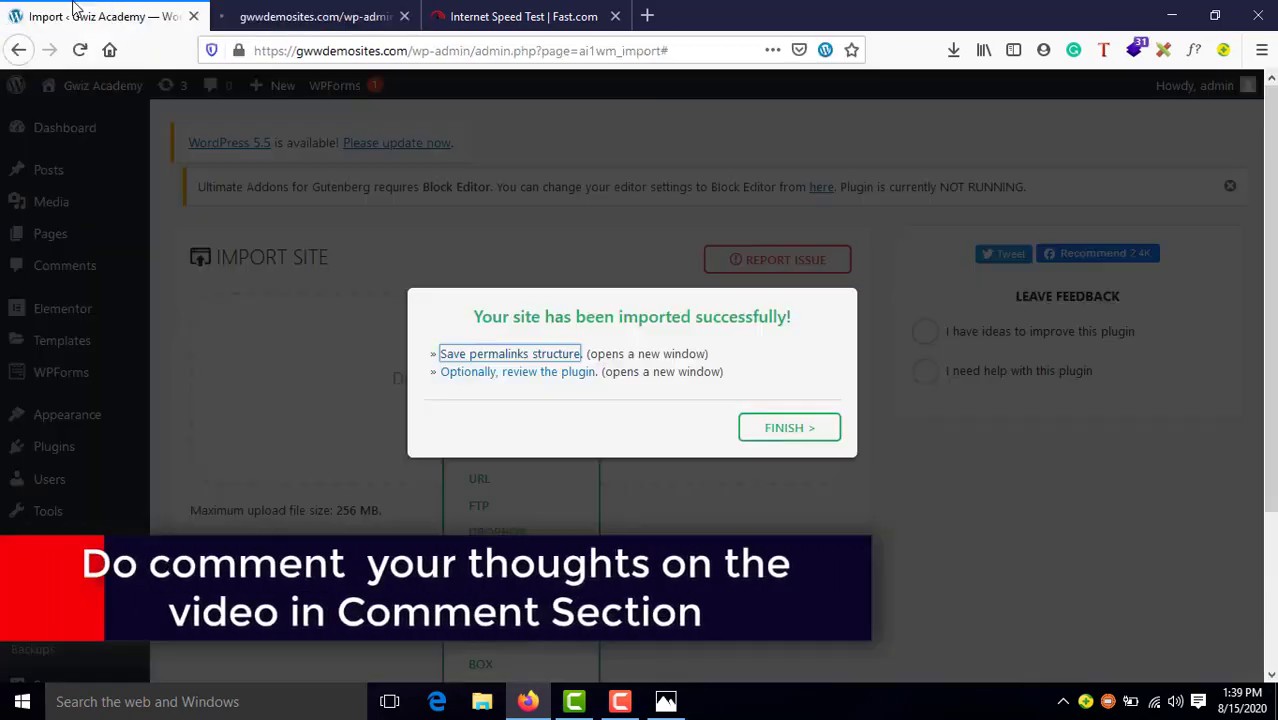
{"action": "left_click", "coordinate": [808, 438]}
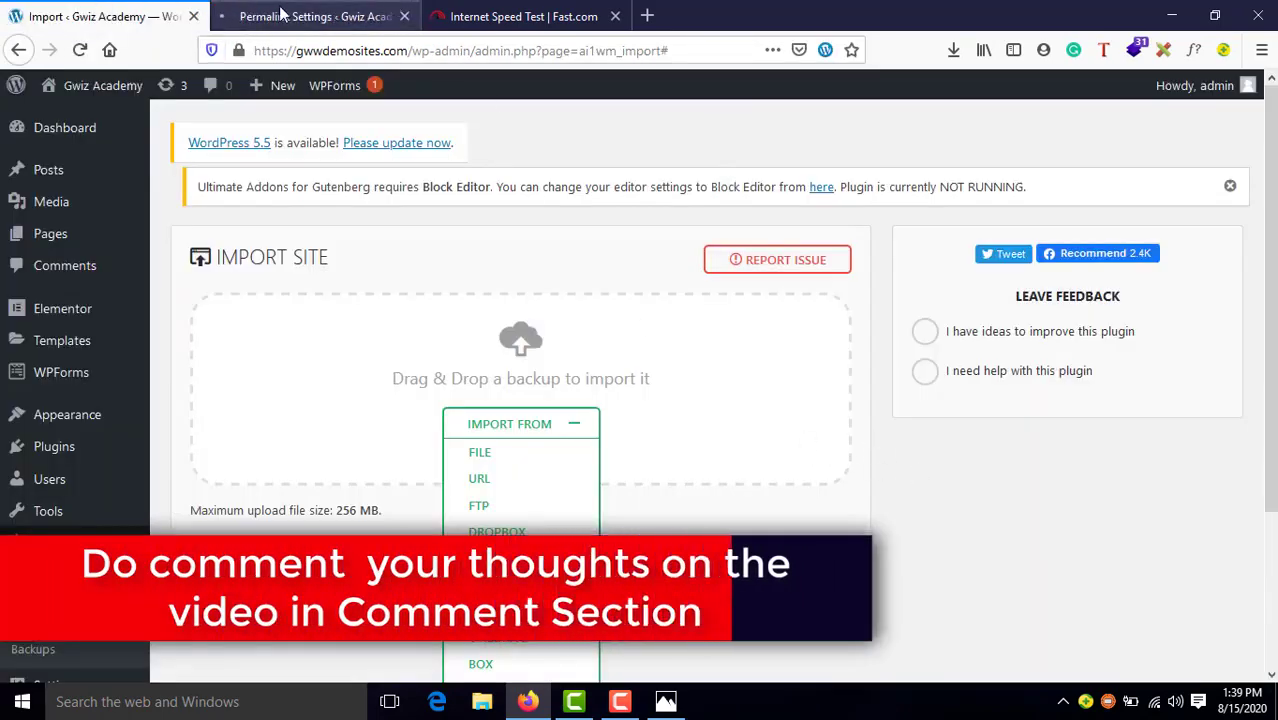
Step: Review the permalink settings and save them twice with the Post name structure
{"action": "left_click", "coordinate": [310, 16]}
{"action": "scroll", "coordinate": [228, 511], "scroll_direction": "down", "scroll_amount": 3}
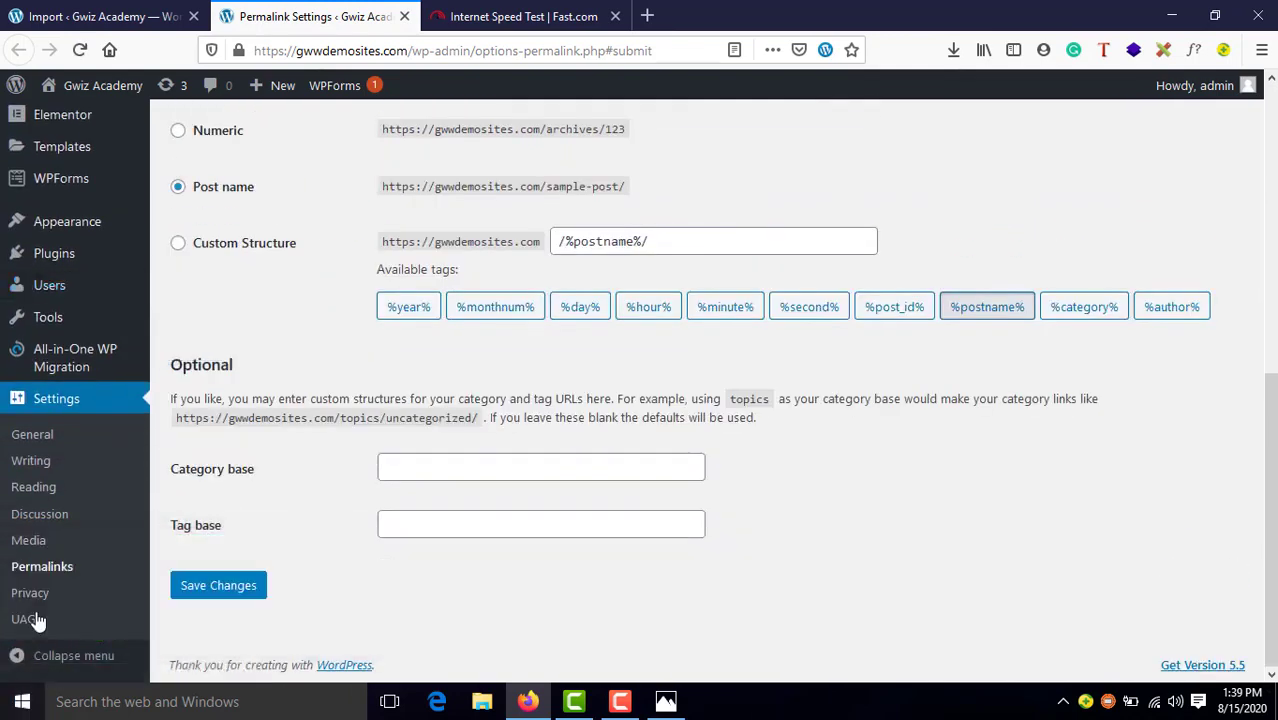
{"action": "scroll", "coordinate": [170, 440], "scroll_direction": "up", "scroll_amount": 3}
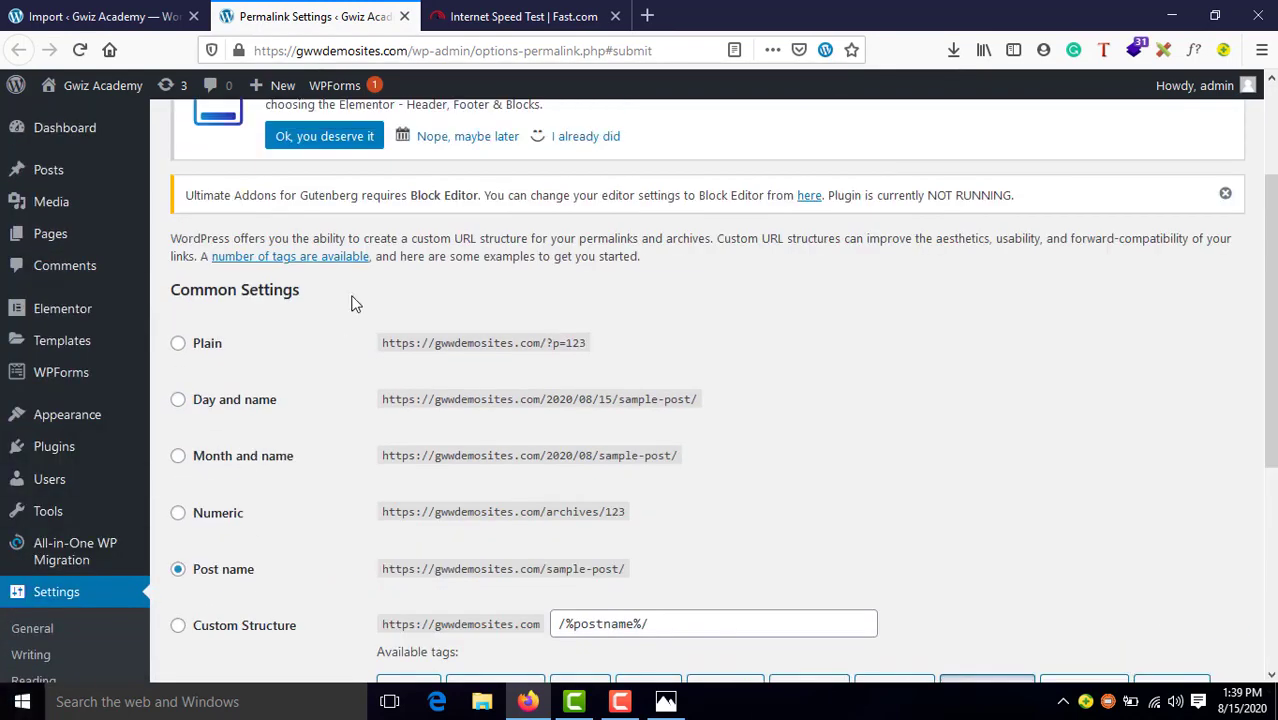
{"action": "left_click", "coordinate": [18, 14]}
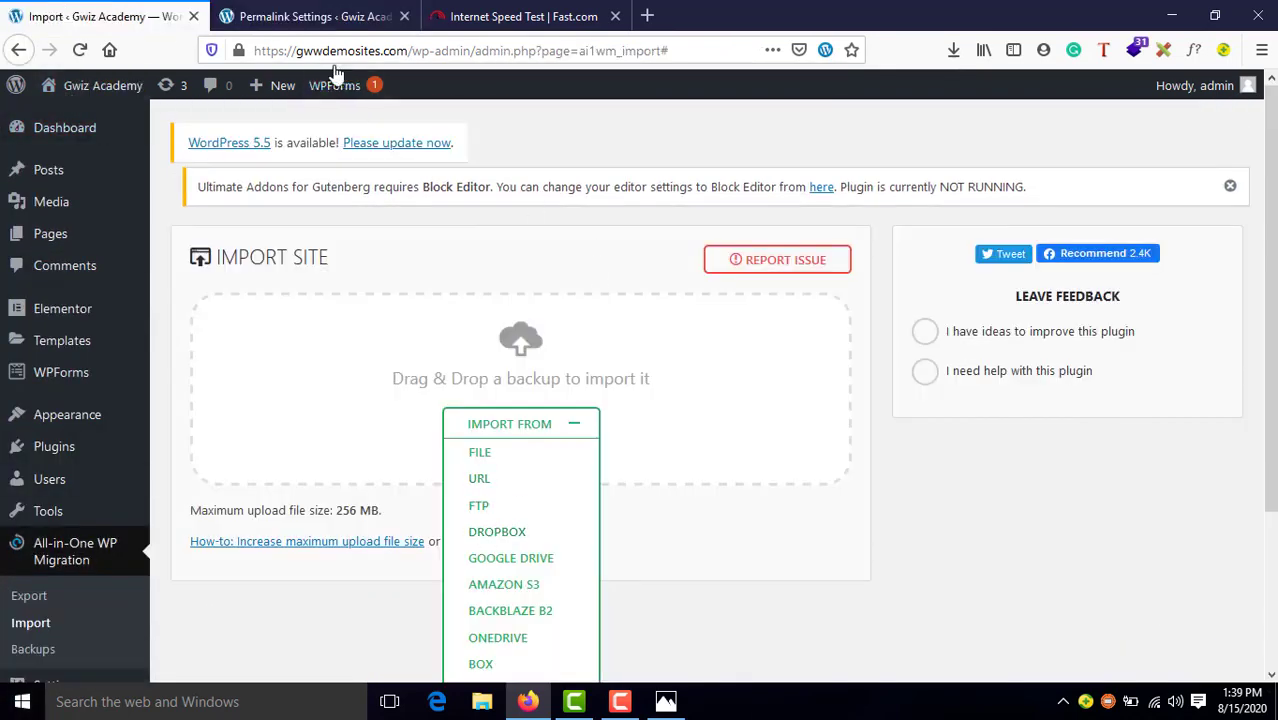
{"action": "left_click", "coordinate": [320, 14]}
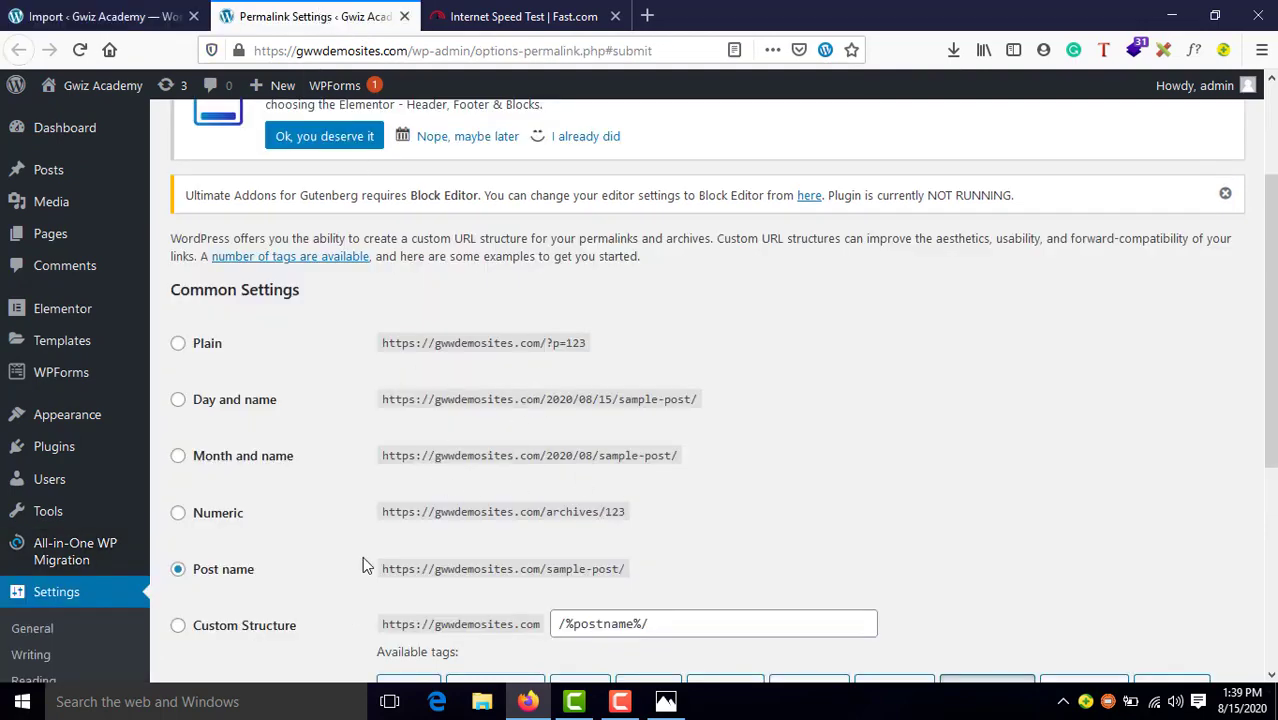
{"action": "scroll", "coordinate": [362, 556], "scroll_direction": "down", "scroll_amount": 3}
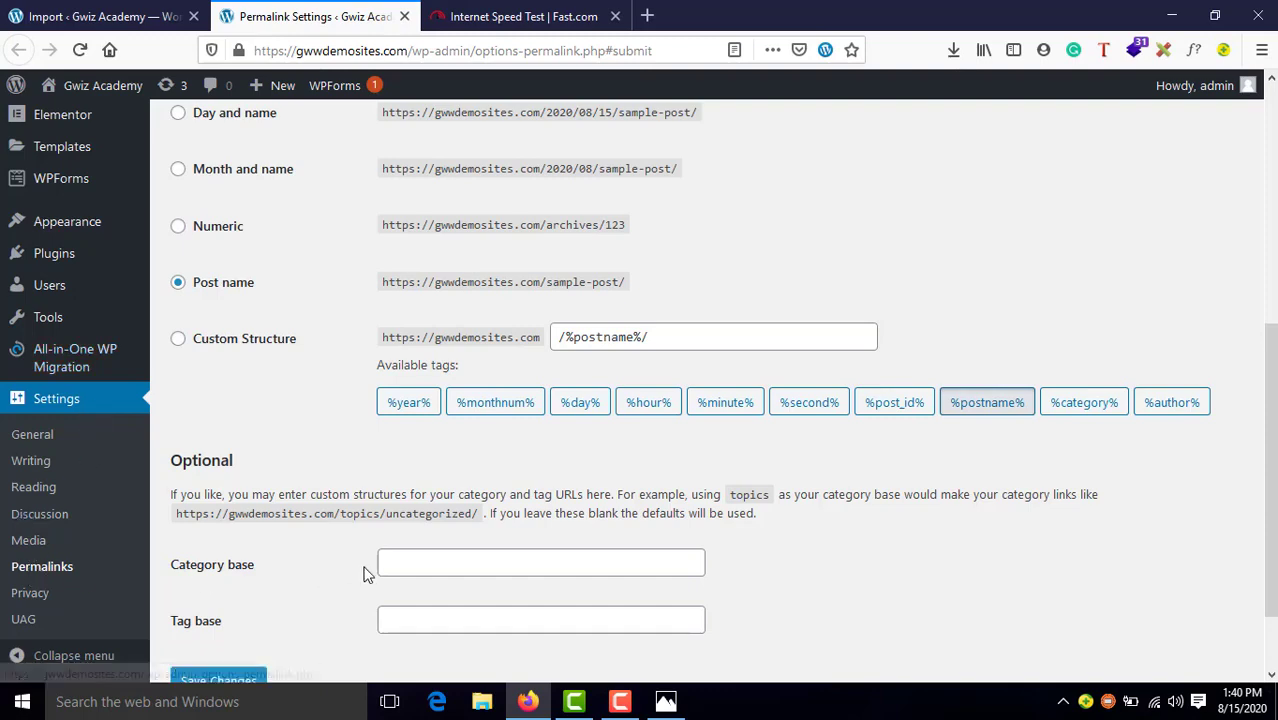
{"action": "scroll", "coordinate": [365, 571], "scroll_direction": "up", "scroll_amount": 5}
{"action": "scroll", "coordinate": [379, 459], "scroll_direction": "down", "scroll_amount": 3}
{"action": "scroll", "coordinate": [314, 568], "scroll_direction": "down", "scroll_amount": 2}
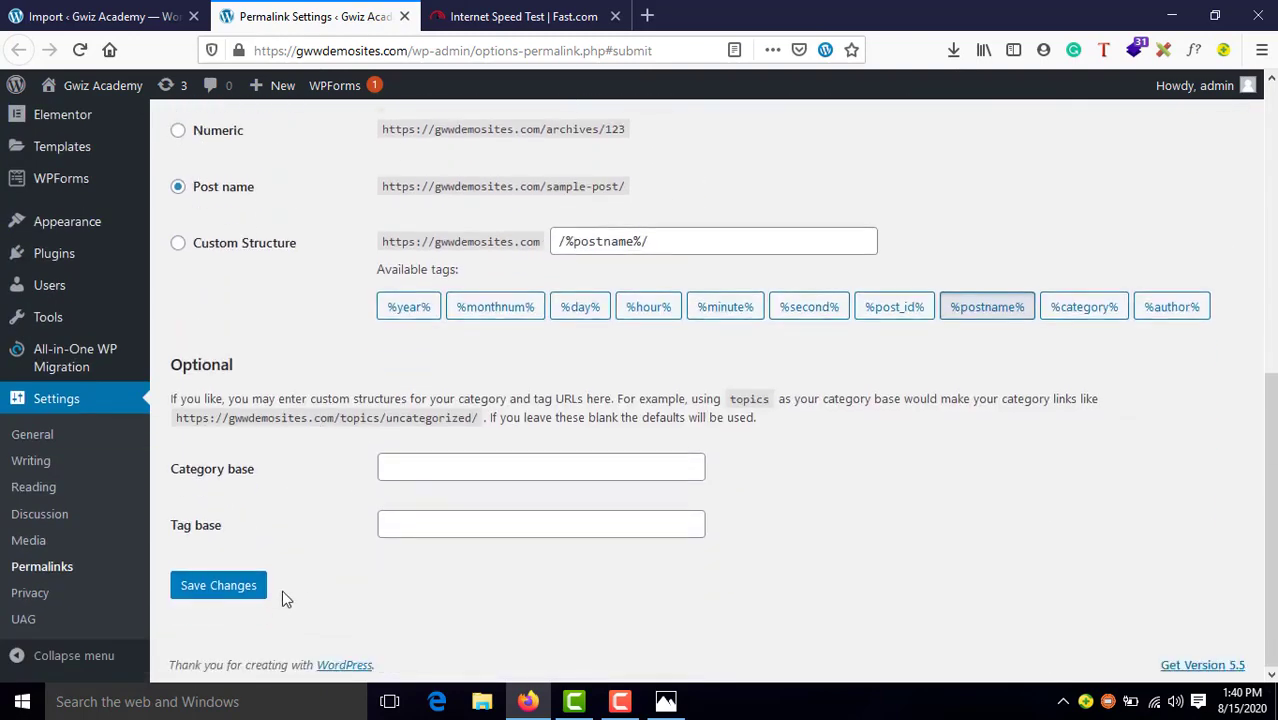
{"action": "left_click", "coordinate": [208, 592]}
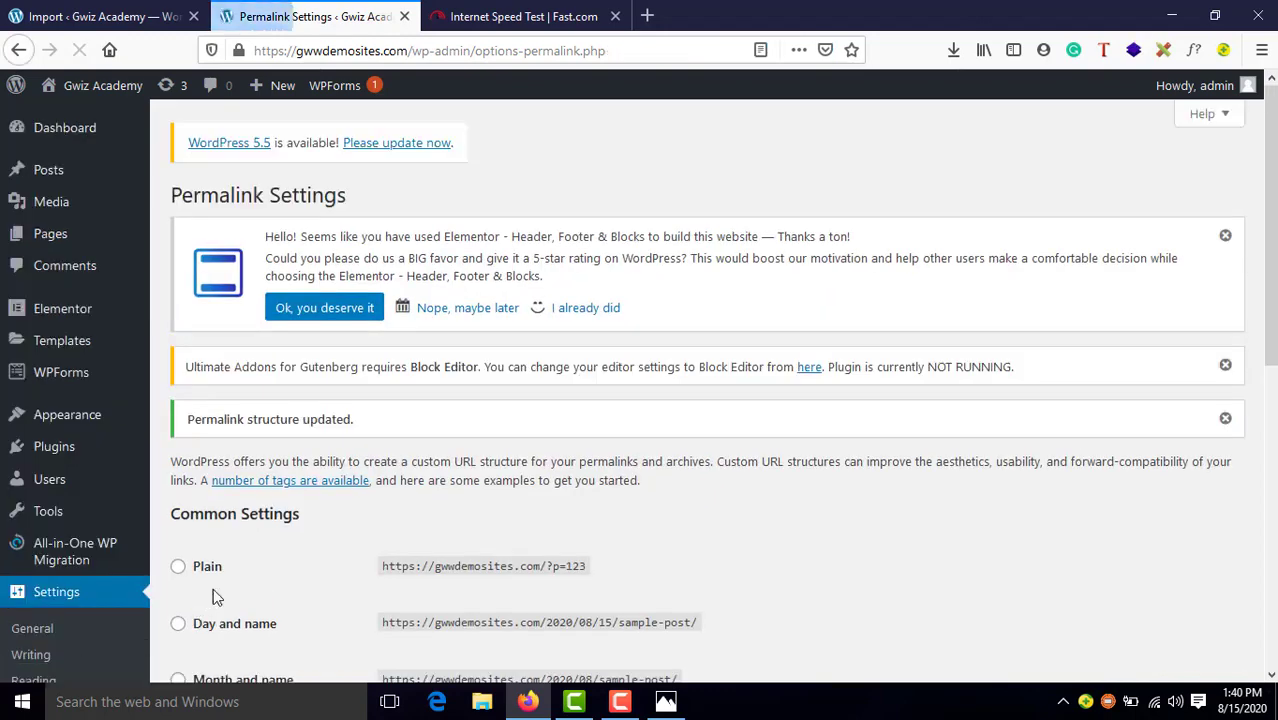
{"action": "scroll", "coordinate": [385, 593], "scroll_direction": "down", "scroll_amount": 6}
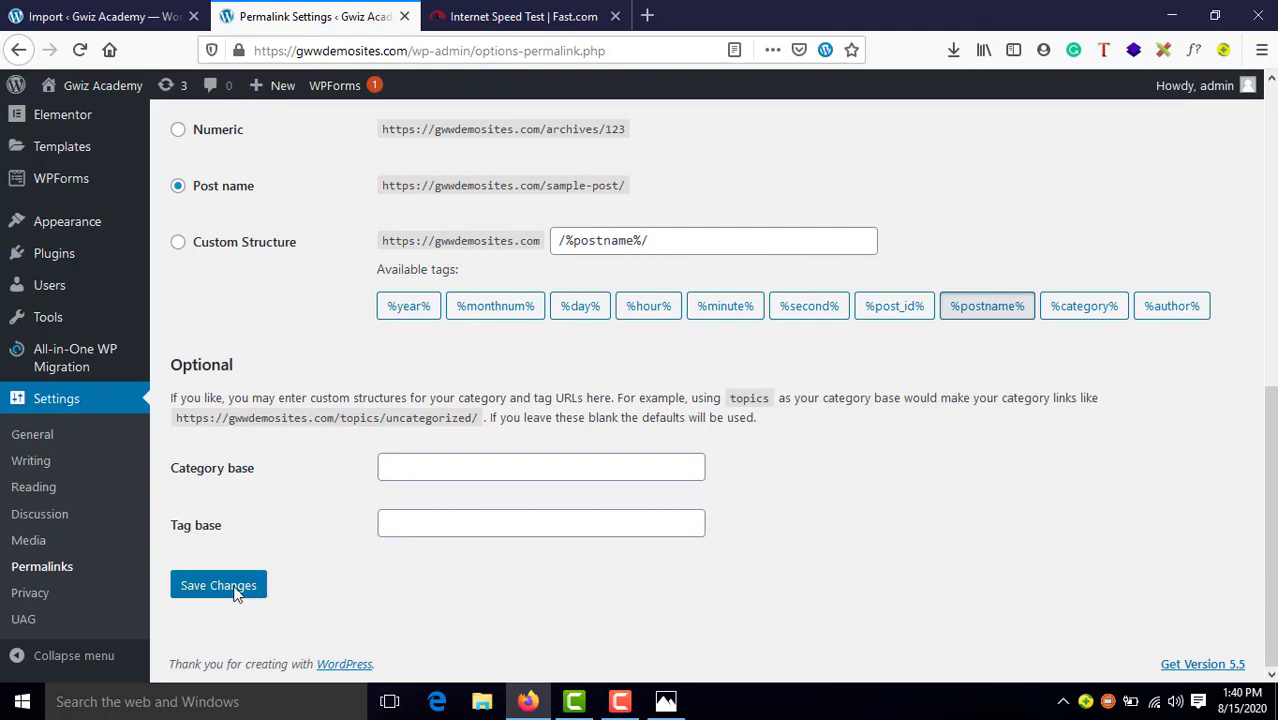
{"action": "left_click", "coordinate": [235, 592]}
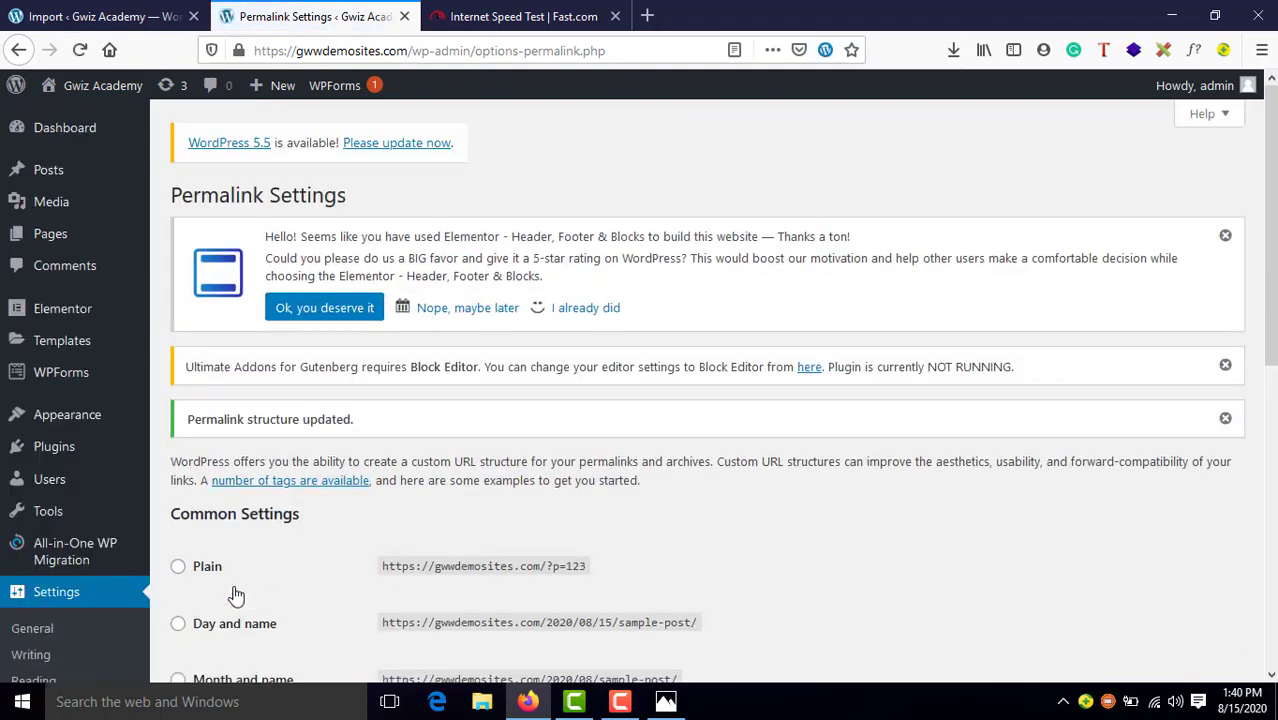
Step: Load the live site from the admin area and close the speed test and import page tabs
{"action": "mouse_move", "coordinate": [68, 138]}
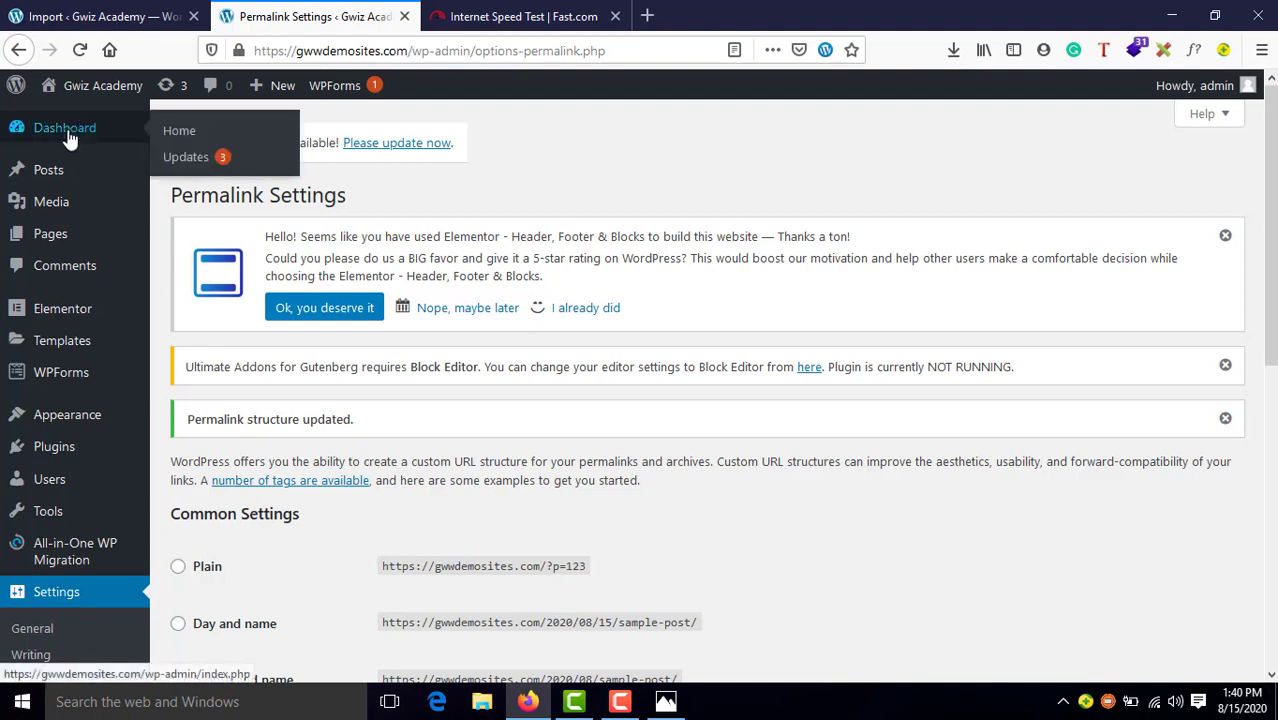
{"action": "mouse_move", "coordinate": [88, 86]}
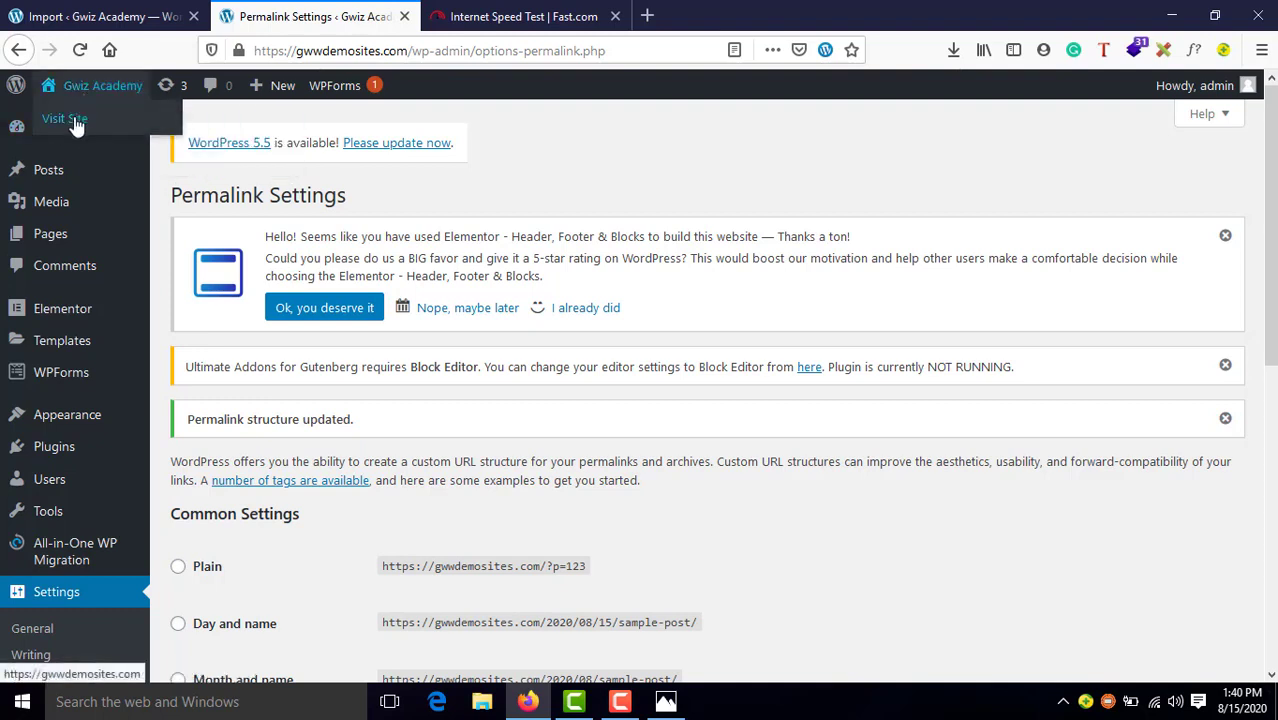
{"action": "left_click", "coordinate": [70, 119]}
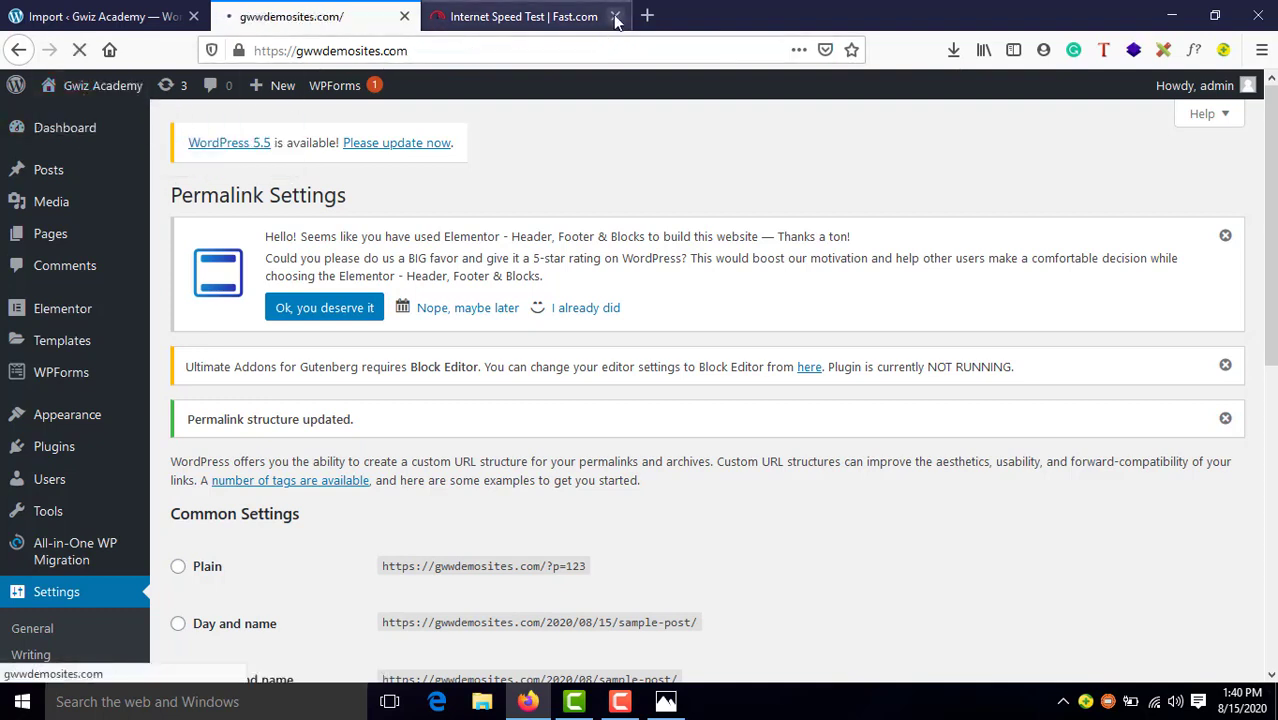
{"action": "left_click", "coordinate": [615, 20]}
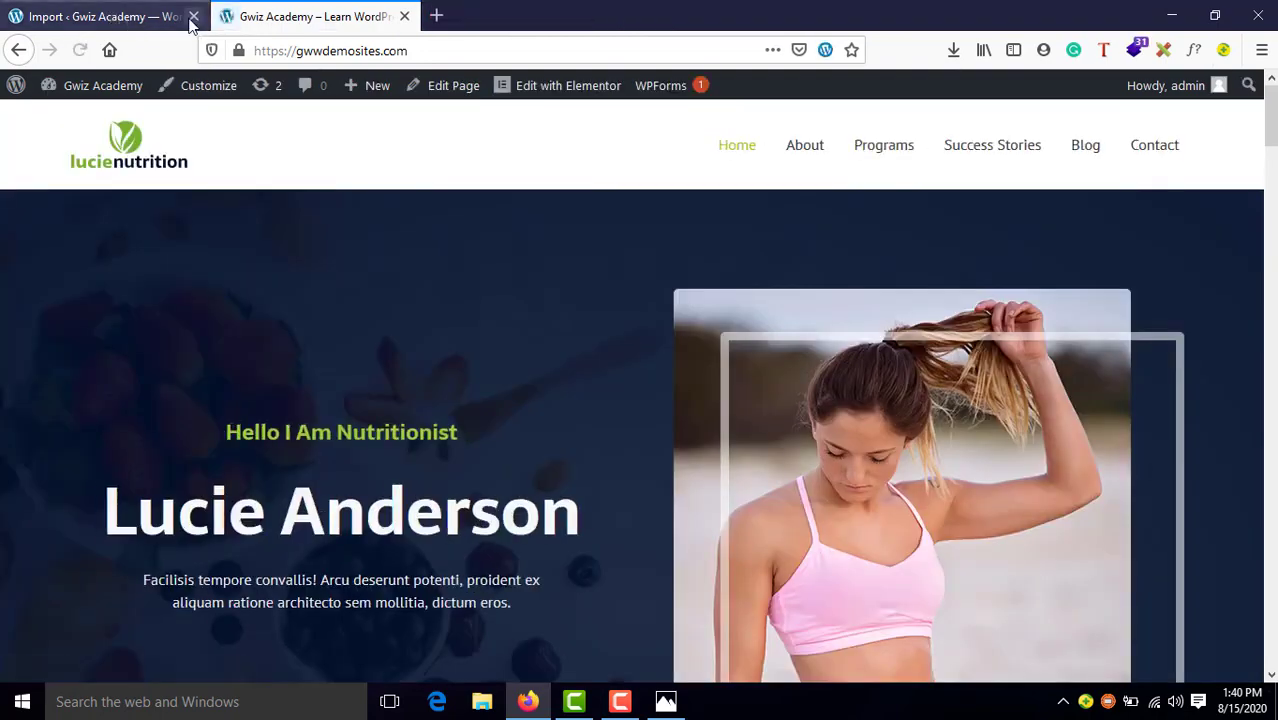
{"action": "left_click", "coordinate": [193, 17]}
Step: Look through the restored site's home page and About page from top to bottom
{"action": "scroll", "coordinate": [518, 220], "scroll_direction": "down", "scroll_amount": 5}
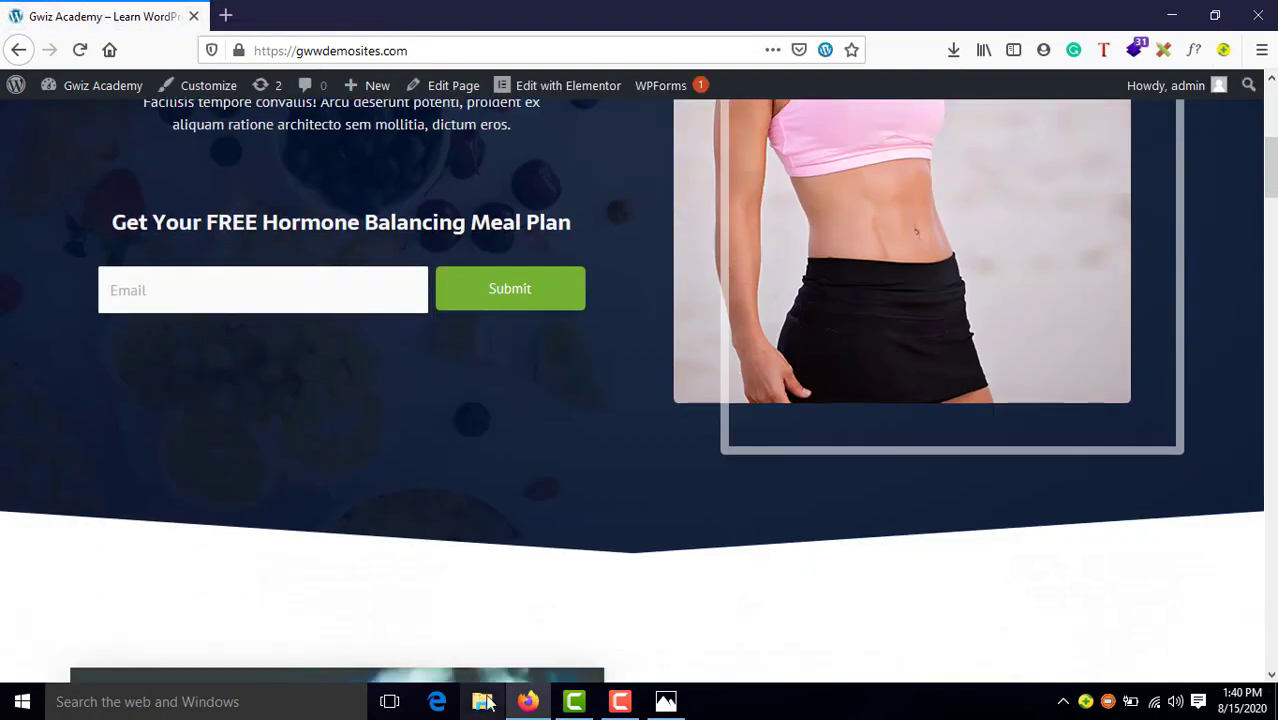
{"action": "scroll", "coordinate": [688, 562], "scroll_direction": "down", "scroll_amount": 5}
{"action": "scroll", "coordinate": [687, 557], "scroll_direction": "down", "scroll_amount": 2}
{"action": "scroll", "coordinate": [657, 596], "scroll_direction": "up", "scroll_amount": 12}
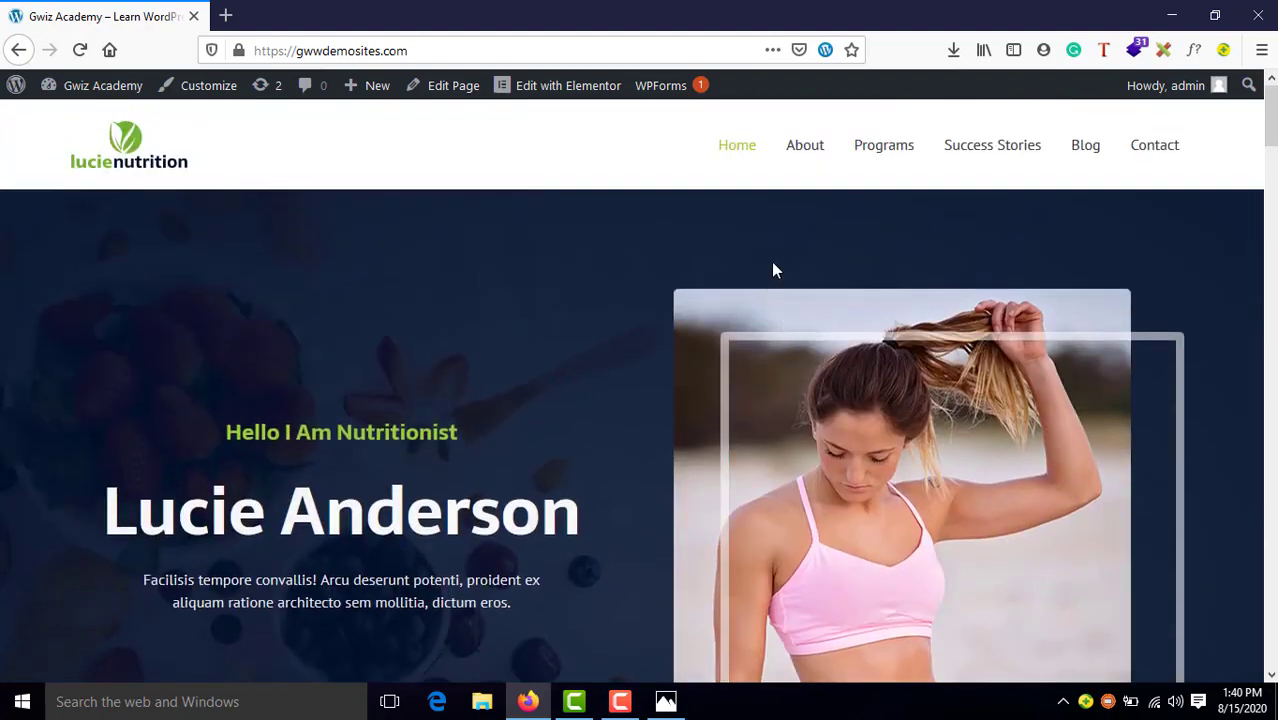
{"action": "left_click", "coordinate": [801, 145]}
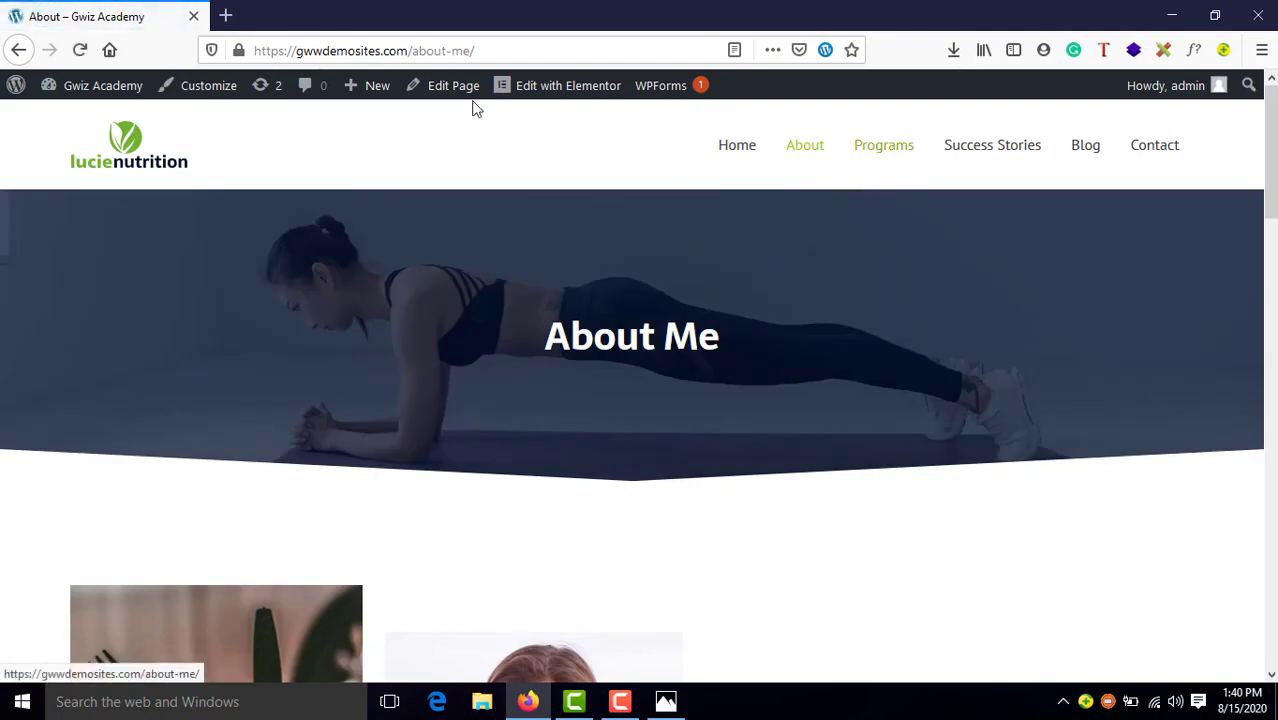
{"action": "scroll", "coordinate": [551, 499], "scroll_direction": "down", "scroll_amount": 10}
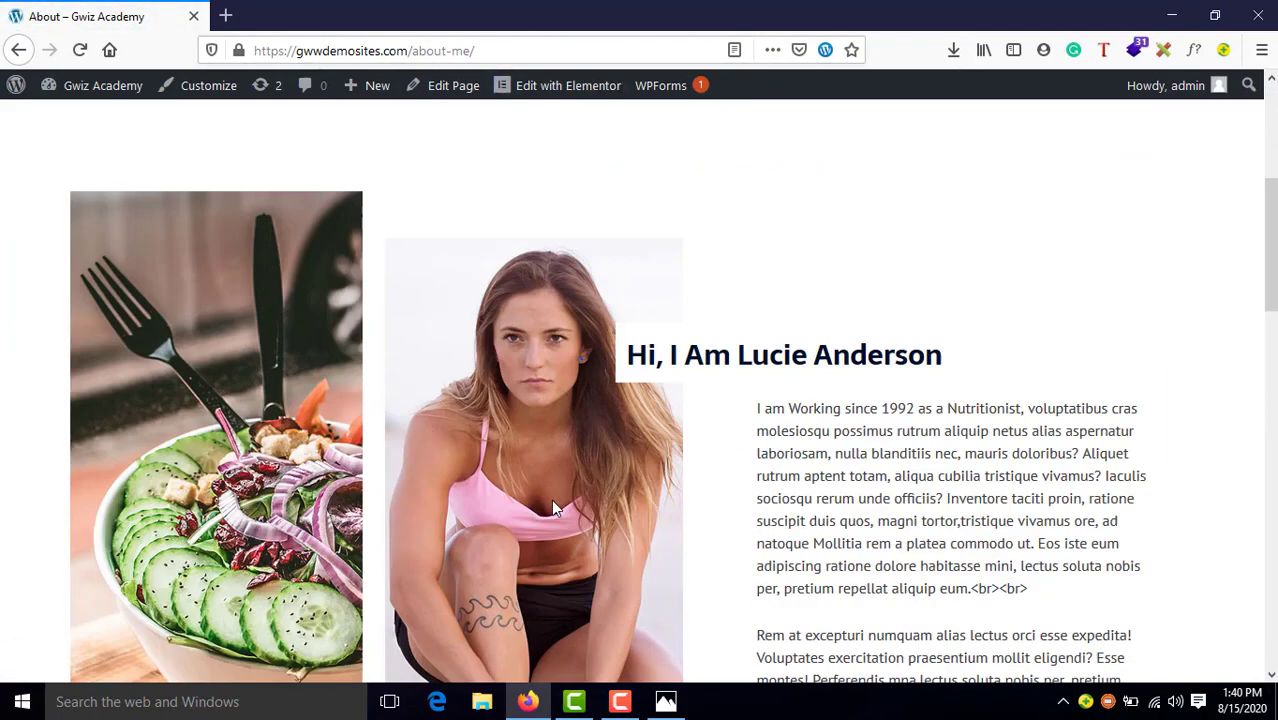
{"action": "scroll", "coordinate": [556, 512], "scroll_direction": "down", "scroll_amount": 5}
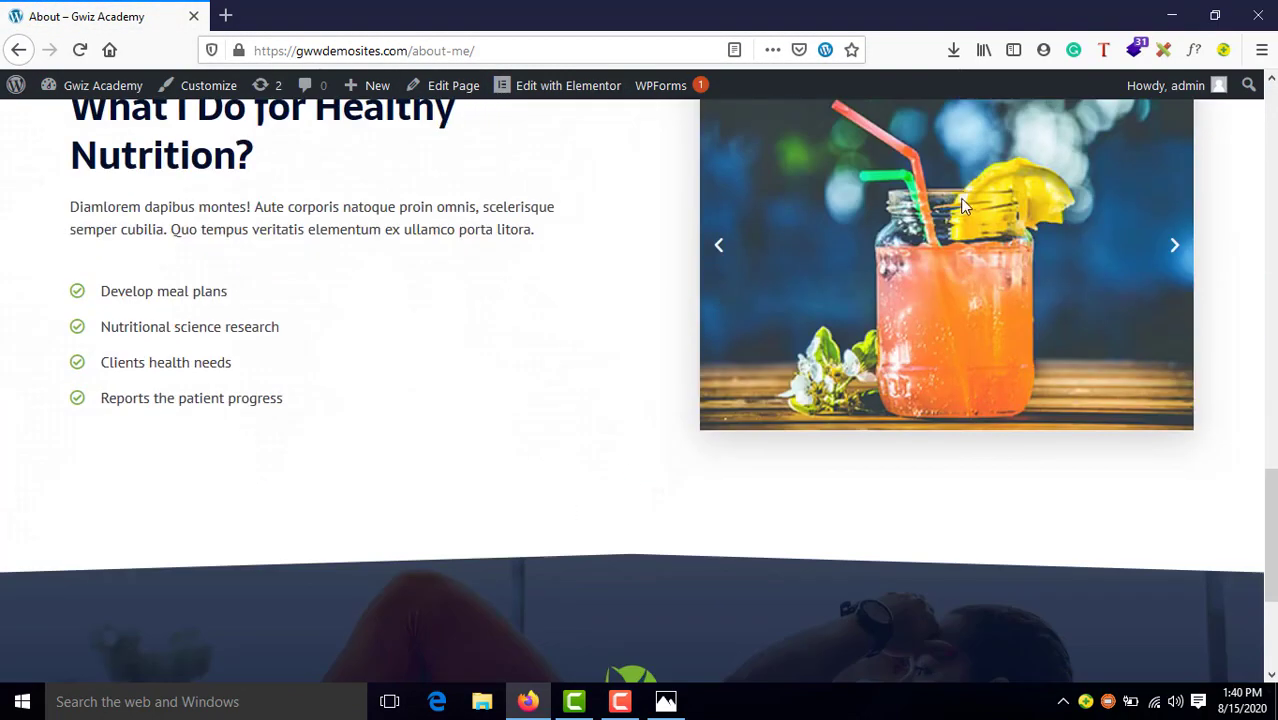
{"action": "scroll", "coordinate": [596, 476], "scroll_direction": "down", "scroll_amount": 3}
{"action": "scroll", "coordinate": [631, 452], "scroll_direction": "up", "scroll_amount": 18}
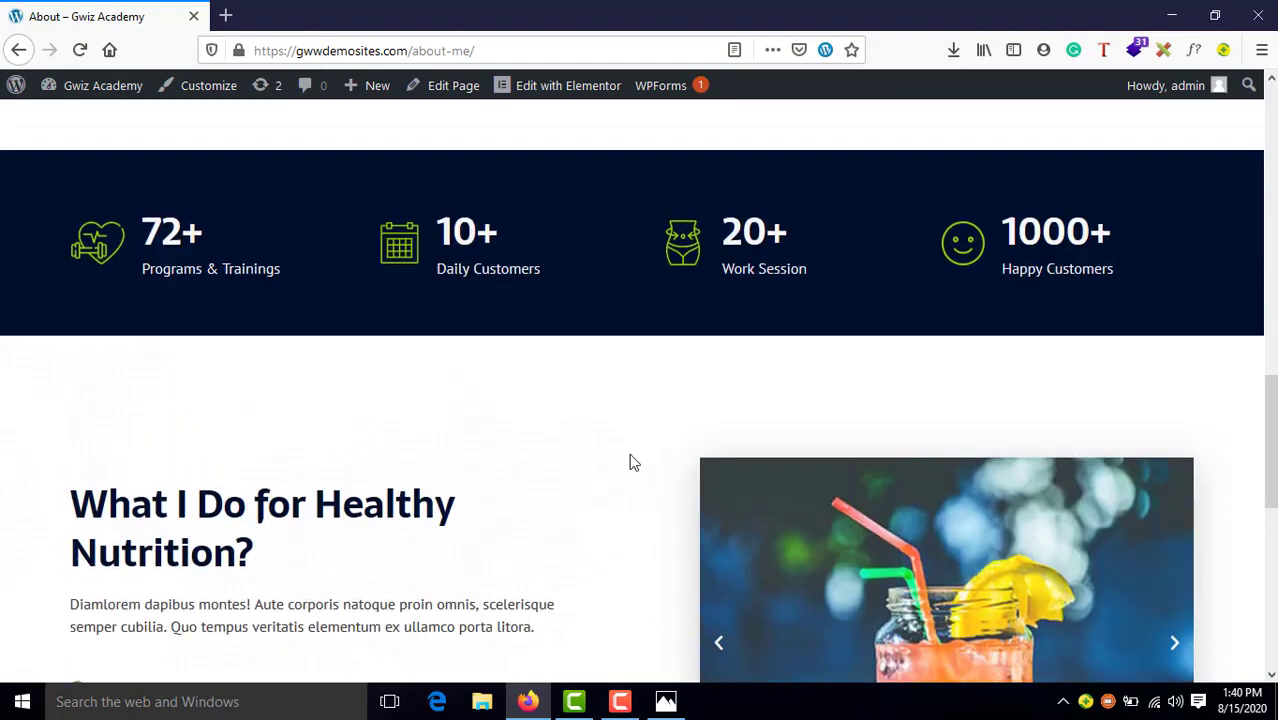
{"action": "scroll", "coordinate": [741, 324], "scroll_direction": "up", "scroll_amount": 1}
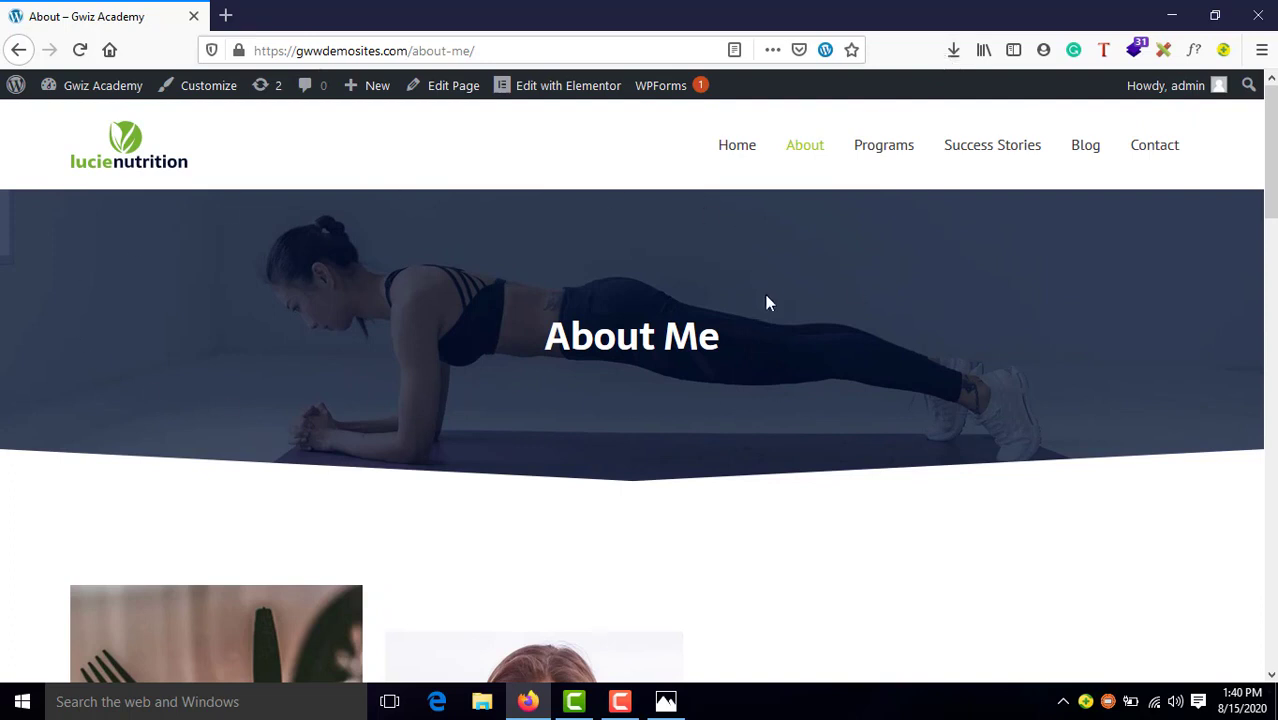
Step: Check the .wpress backup among the recent downloads and return to viewing the About page
{"action": "left_click", "coordinate": [953, 50]}
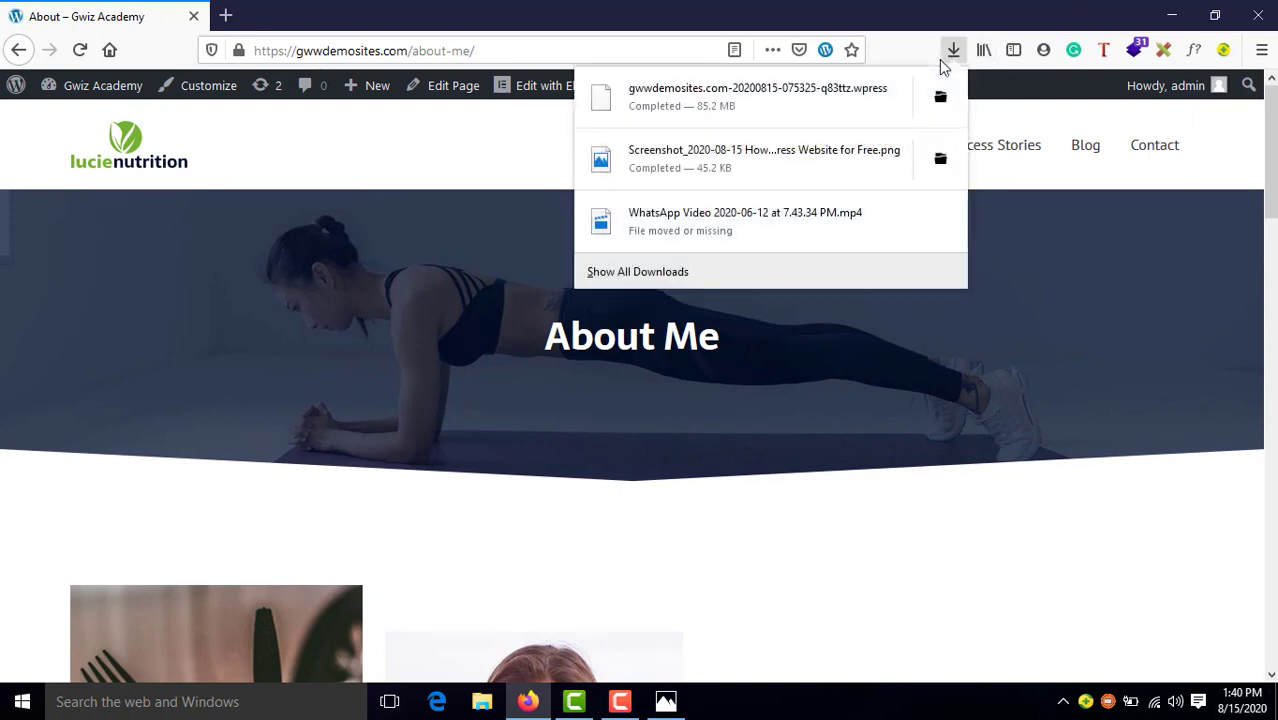
{"action": "left_click", "coordinate": [569, 282]}
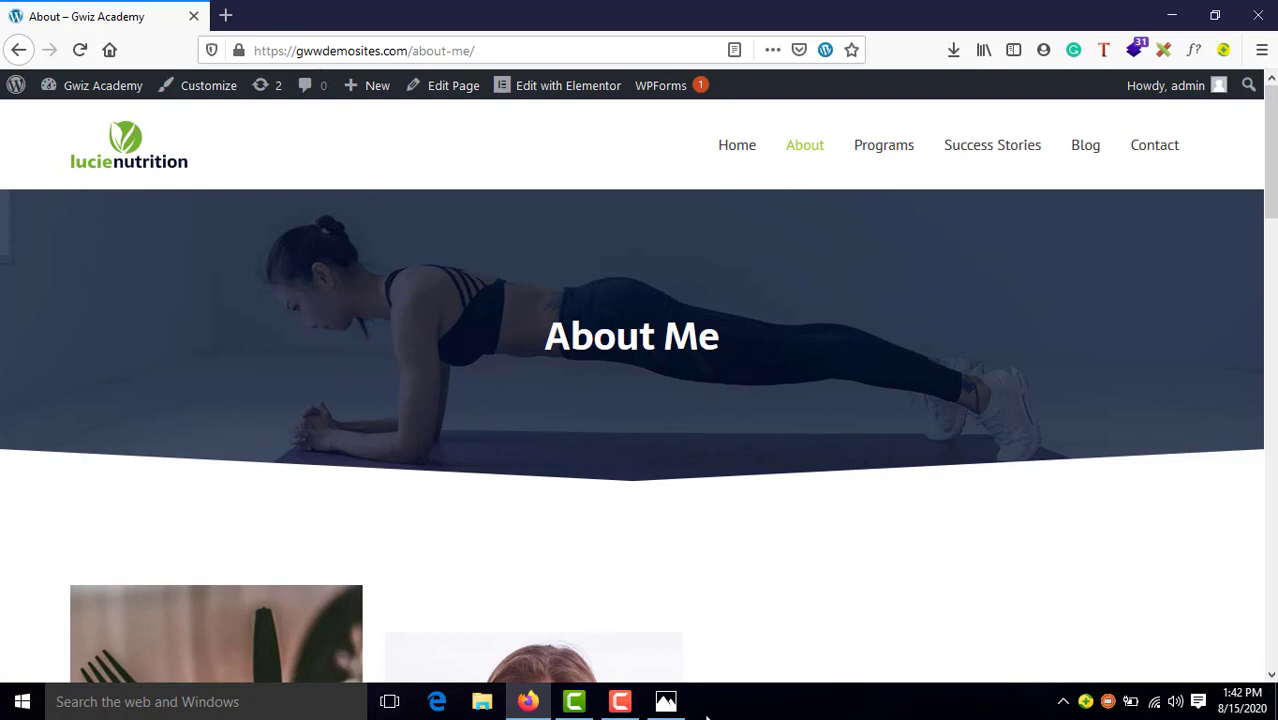
{"action": "scroll", "coordinate": [655, 513], "scroll_direction": "down", "scroll_amount": 5}
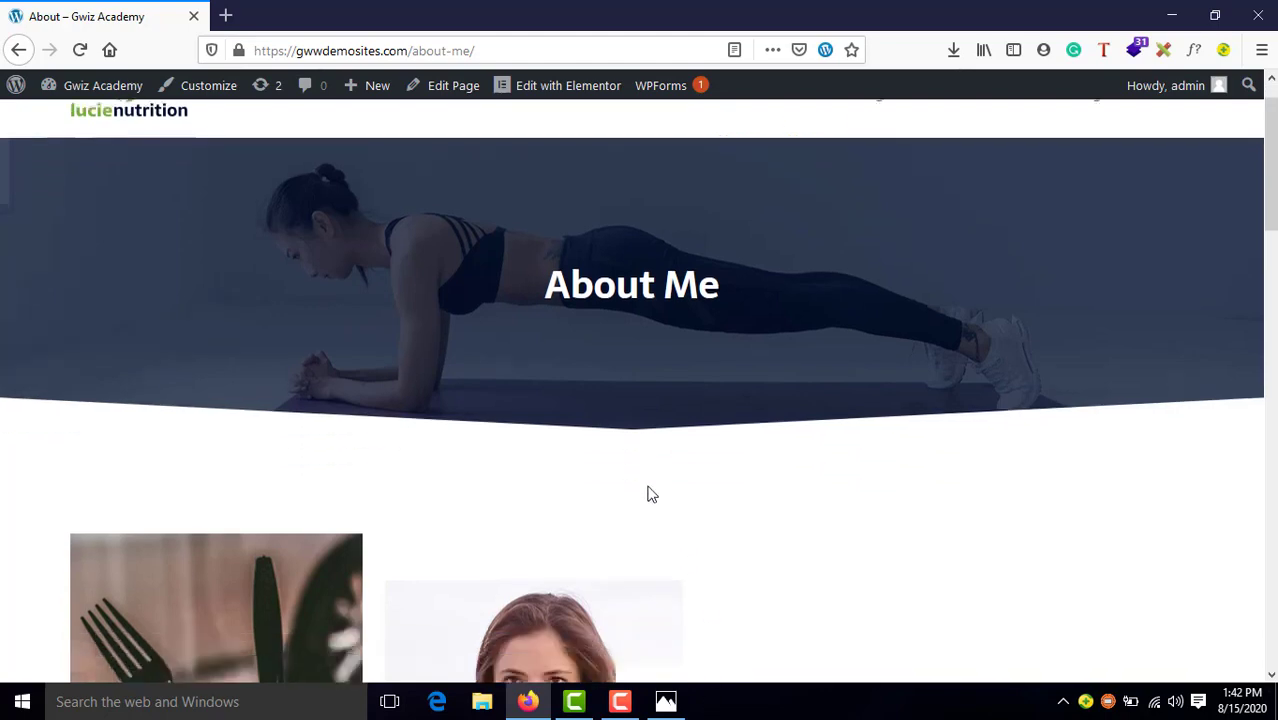
{"action": "scroll", "coordinate": [635, 471], "scroll_direction": "up", "scroll_amount": 5}
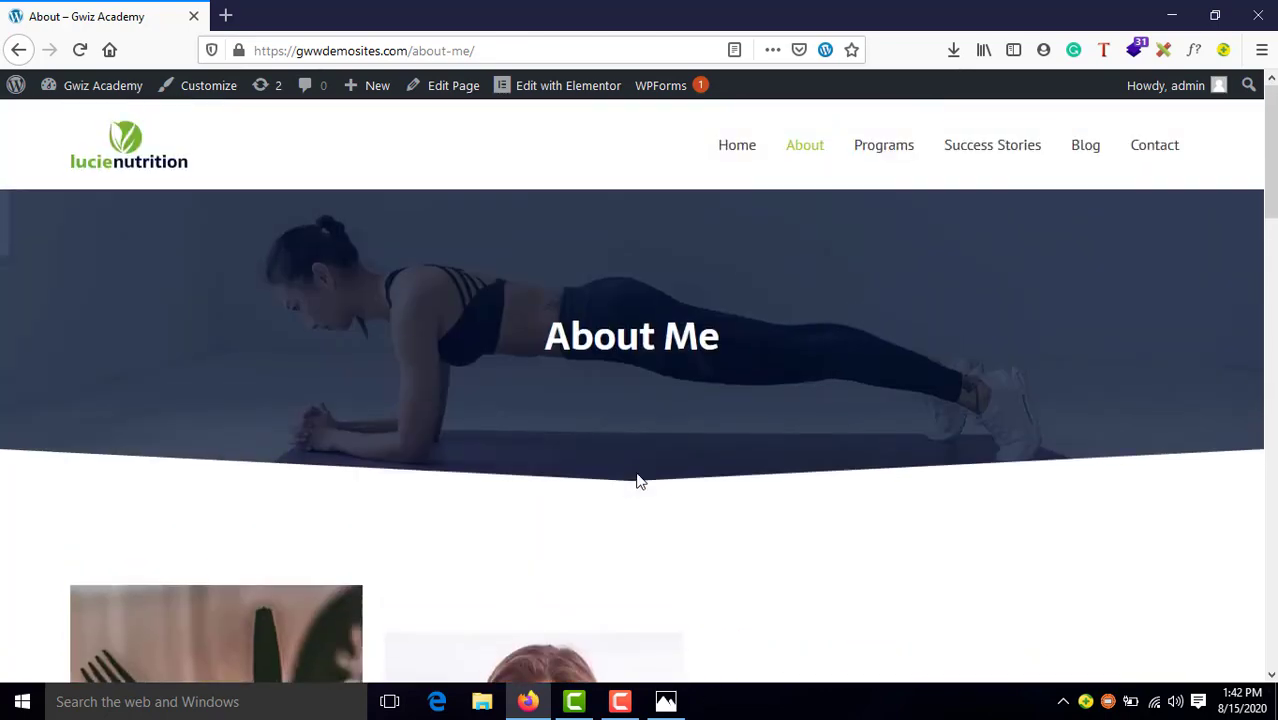